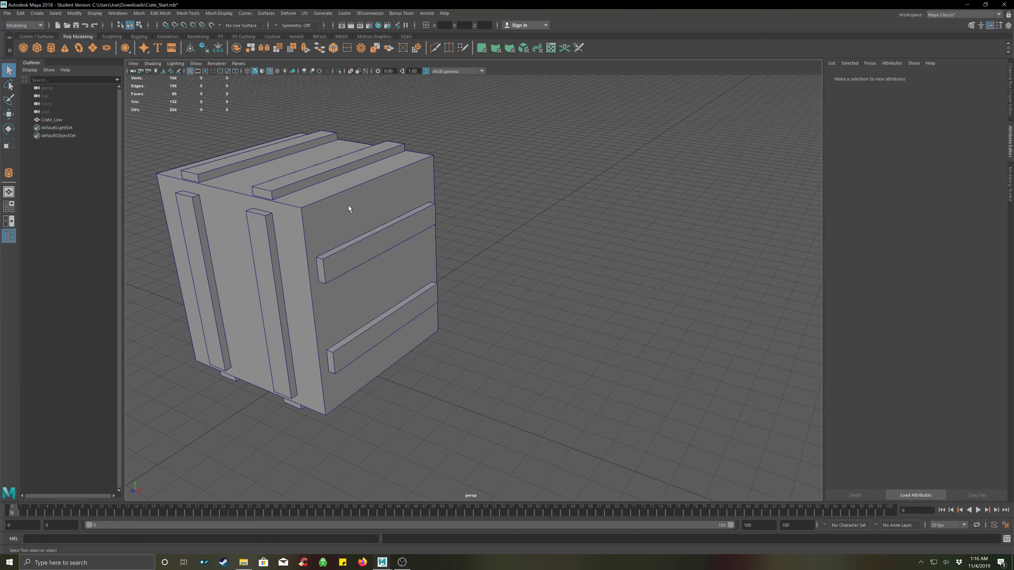
# Select the crate mesh and open the UV Editor to show its UV layout
pyautogui.click(349, 205)
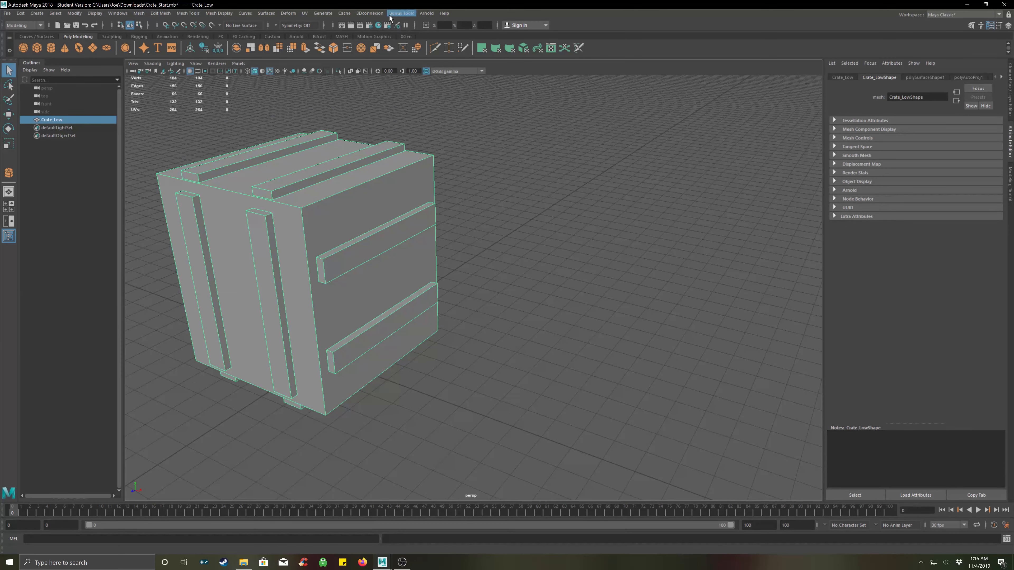
pyautogui.click(304, 13)
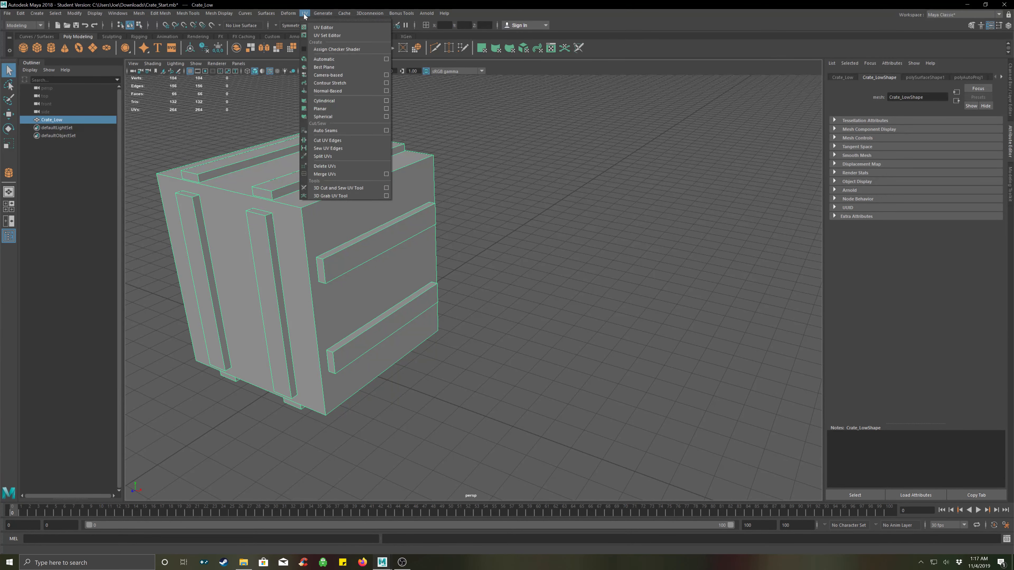
pyautogui.click(323, 27)
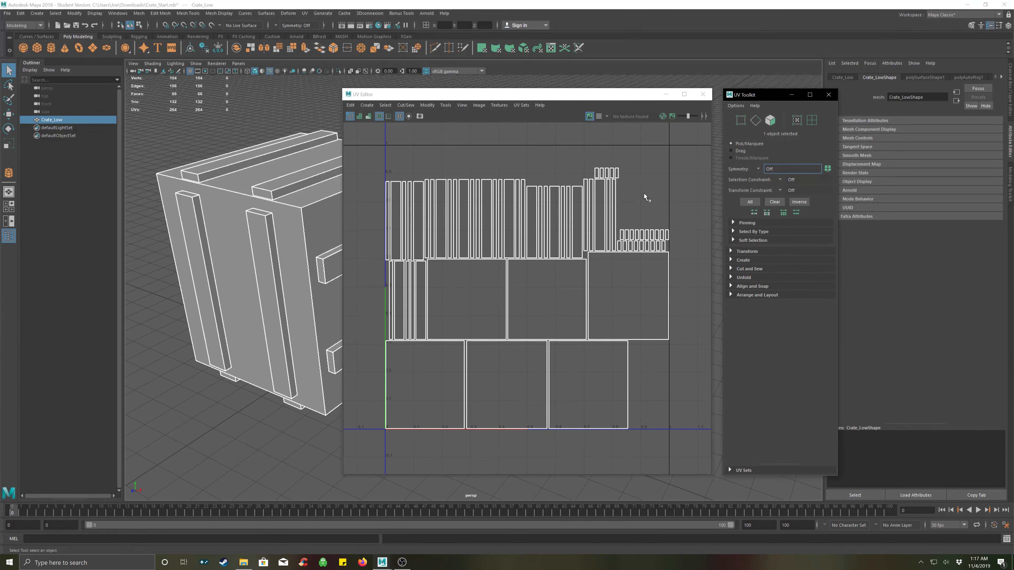
# Select all of the crate's UV shells and apply an Automatic UV projection to them
pyautogui.scroll(2, 661, 203)
pyautogui.moveTo(678, 143); pyautogui.dragTo(366, 435)
pyautogui.rightClick(498, 314)
pyautogui.moveTo(497, 314); pyautogui.dragTo(464, 302, button='right')
pyautogui.moveTo(679, 147); pyautogui.dragTo(365, 446)
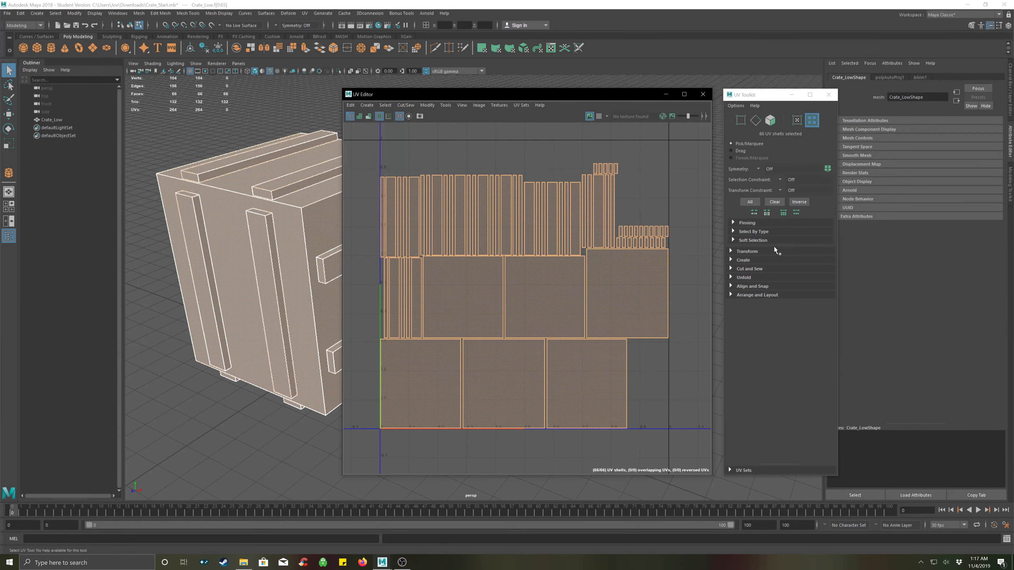
pyautogui.click(733, 261)
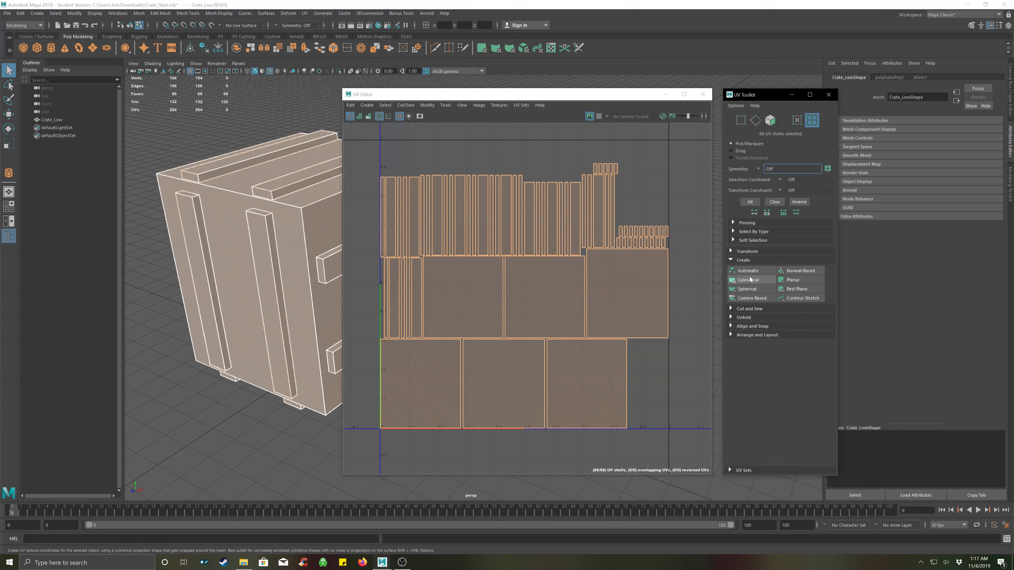
pyautogui.click(751, 275)
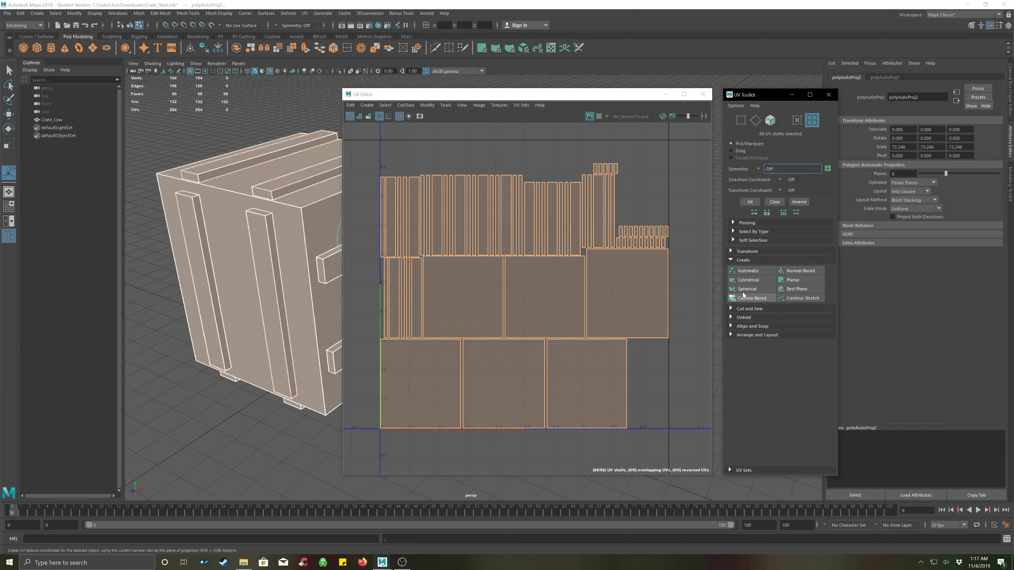
# Apply a Camera-Based projection to the selected crate shells and clear the selection
pyautogui.click(749, 299)
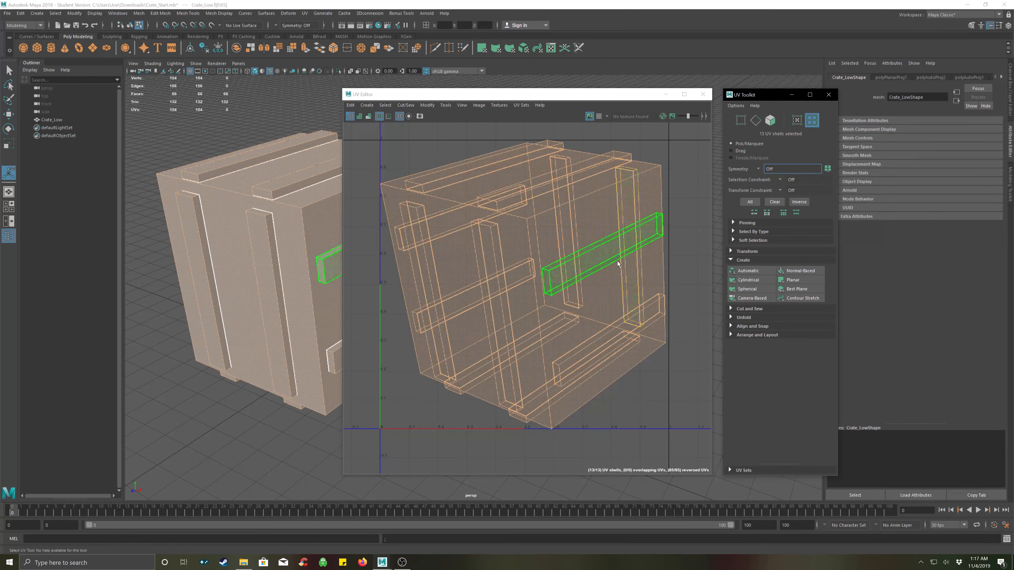
pyautogui.click(698, 219)
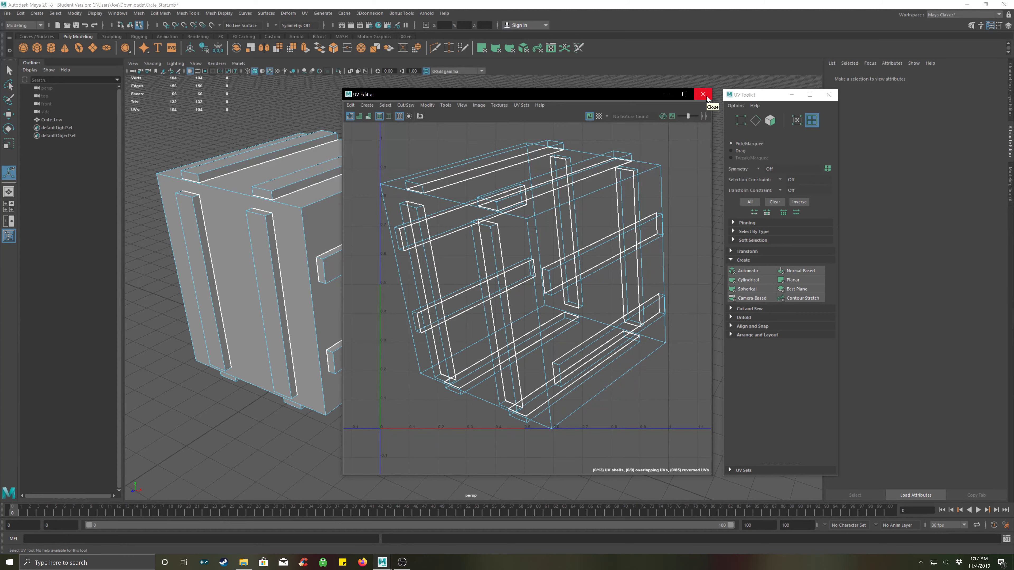
# Select all the camera-projected shells, reproject them with an Automatic projection, and clear the selection
pyautogui.scroll(-2, 670, 187)
pyautogui.moveTo(684, 149); pyautogui.dragTo(665, 143, button='right')
pyautogui.moveTo(694, 138); pyautogui.dragTo(439, 373)
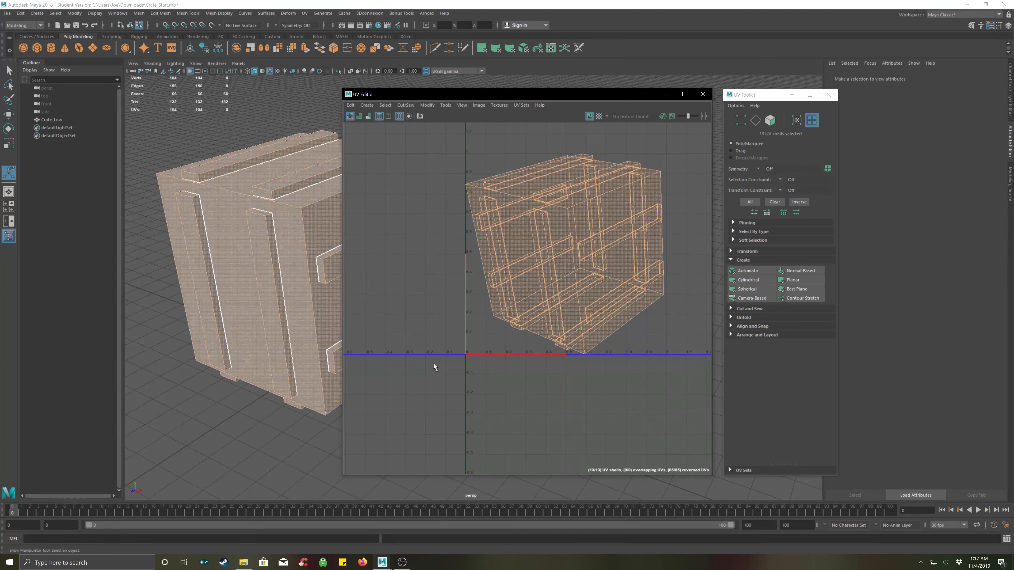
pyautogui.click(750, 271)
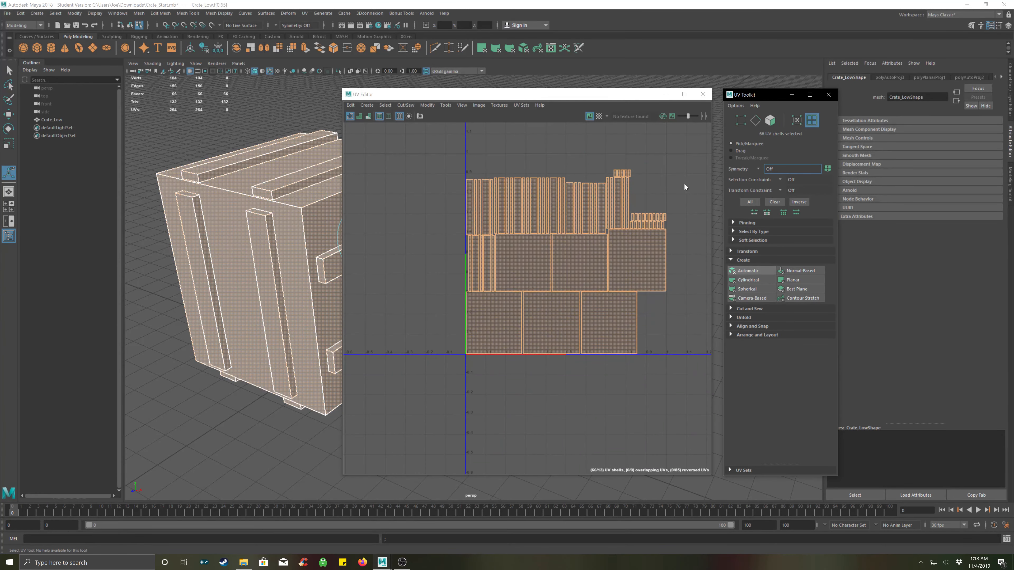
pyautogui.click(686, 325)
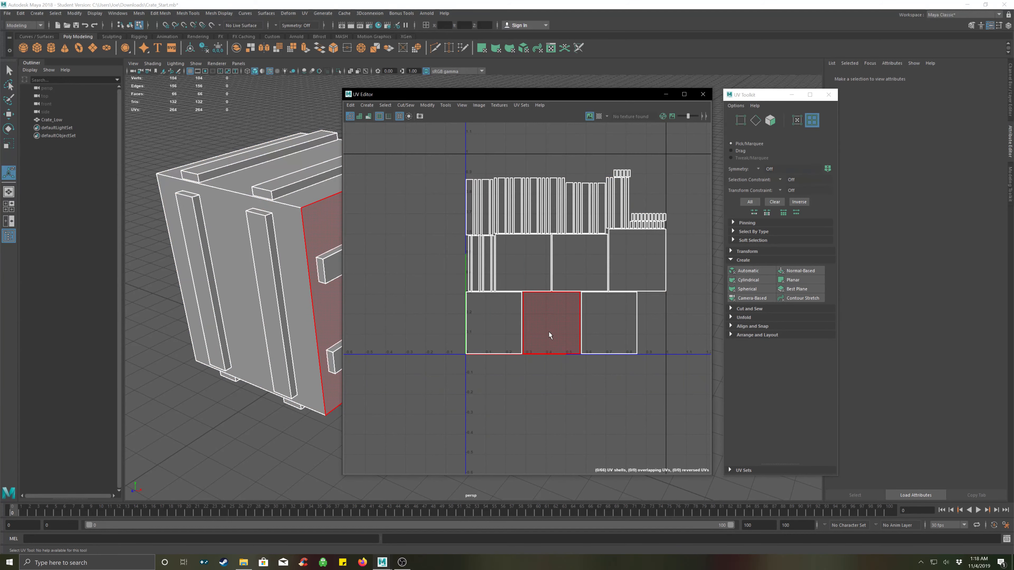
# Stitch the crate's top face onto the large front face's UV shell along their shared upper edge, using A to B
pyautogui.click(297, 251)
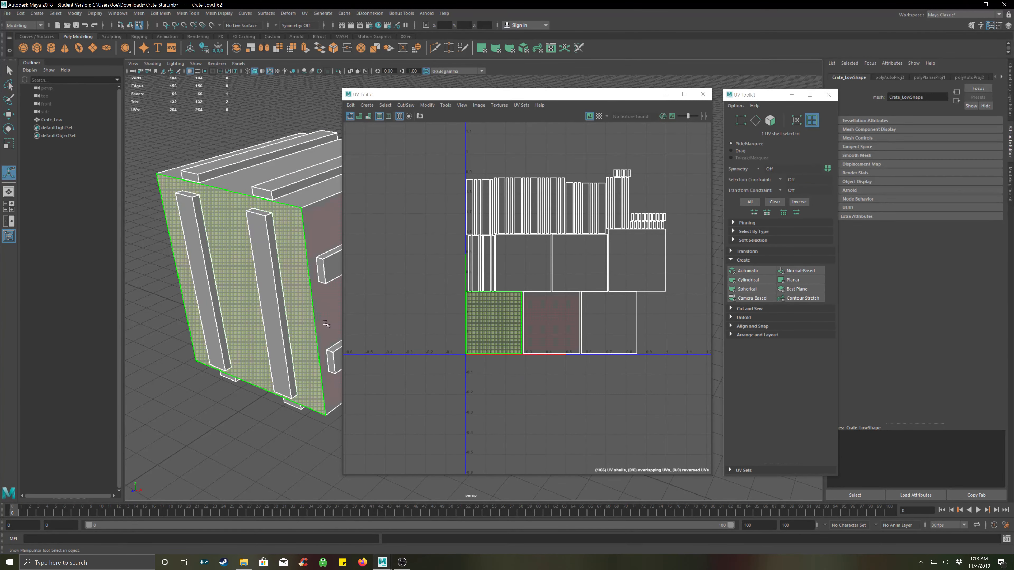
pyautogui.click(497, 378)
pyautogui.moveTo(489, 378); pyautogui.dragTo(491, 352, button='right')
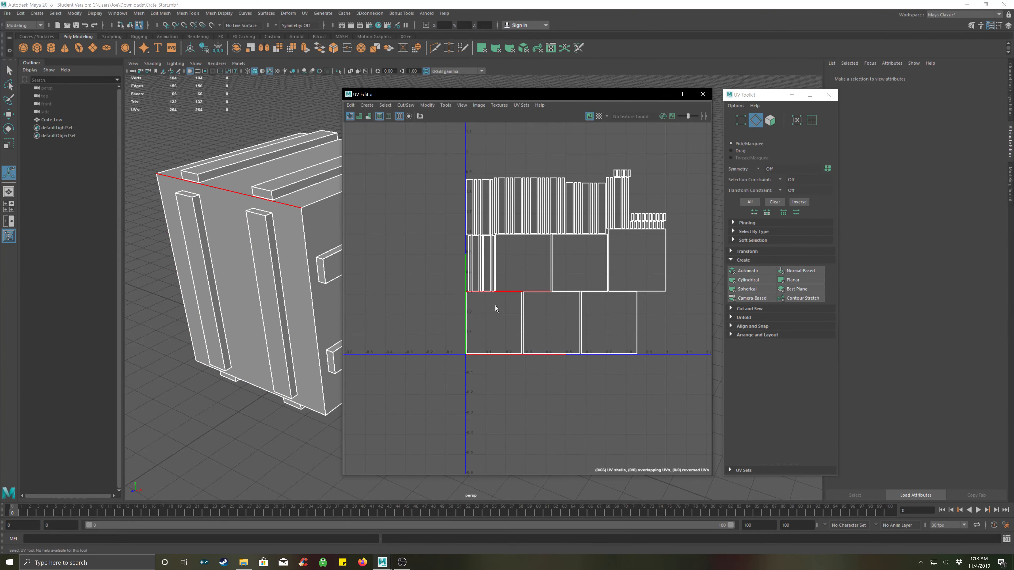
pyautogui.click(493, 300)
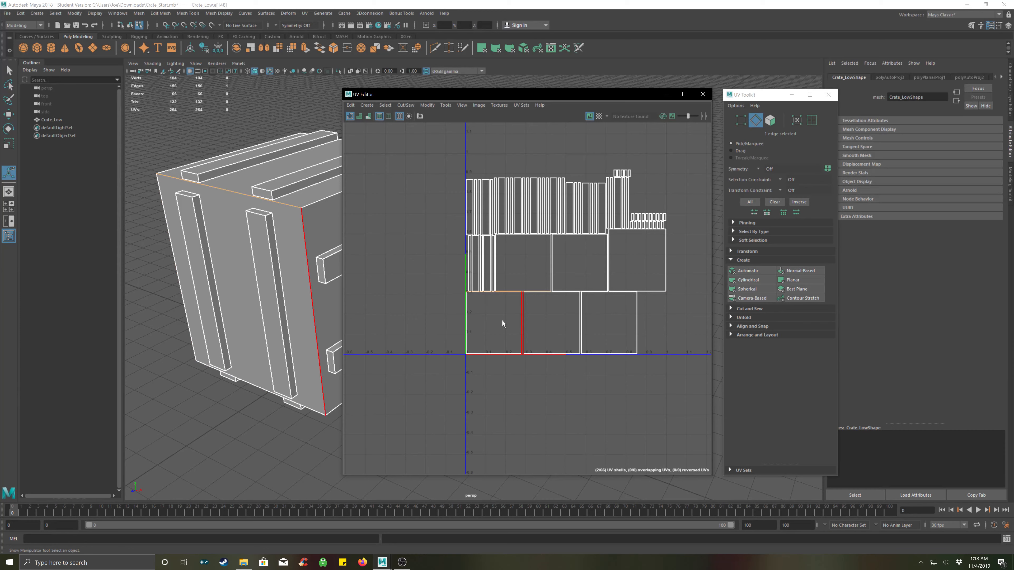
pyautogui.scroll(5, 511, 307)
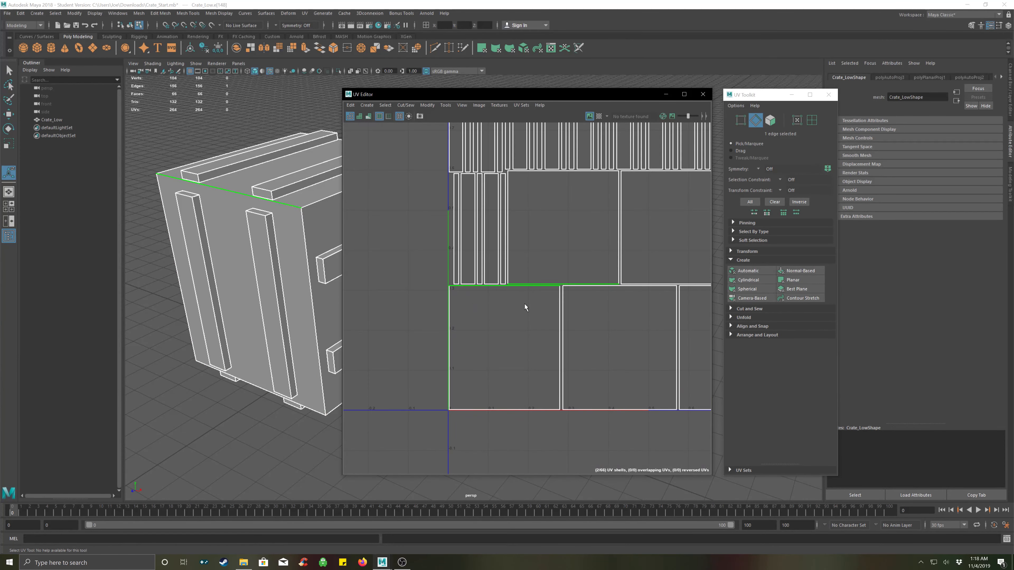
pyautogui.scroll(-6, 521, 302)
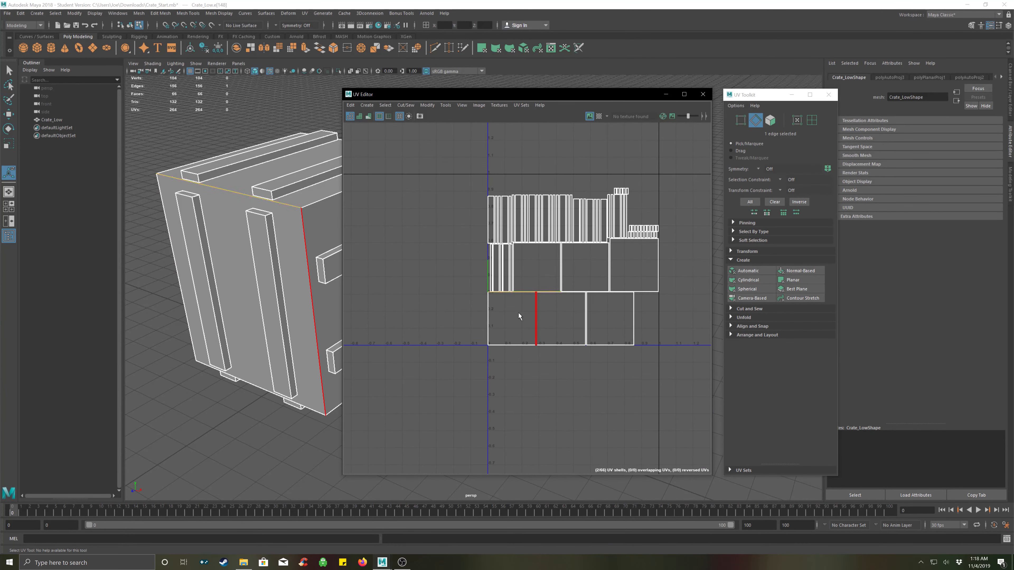
pyautogui.keyDown('alt'); pyautogui.moveTo(497, 319); pyautogui.dragTo(482, 314, button='middle'); pyautogui.keyUp('alt')
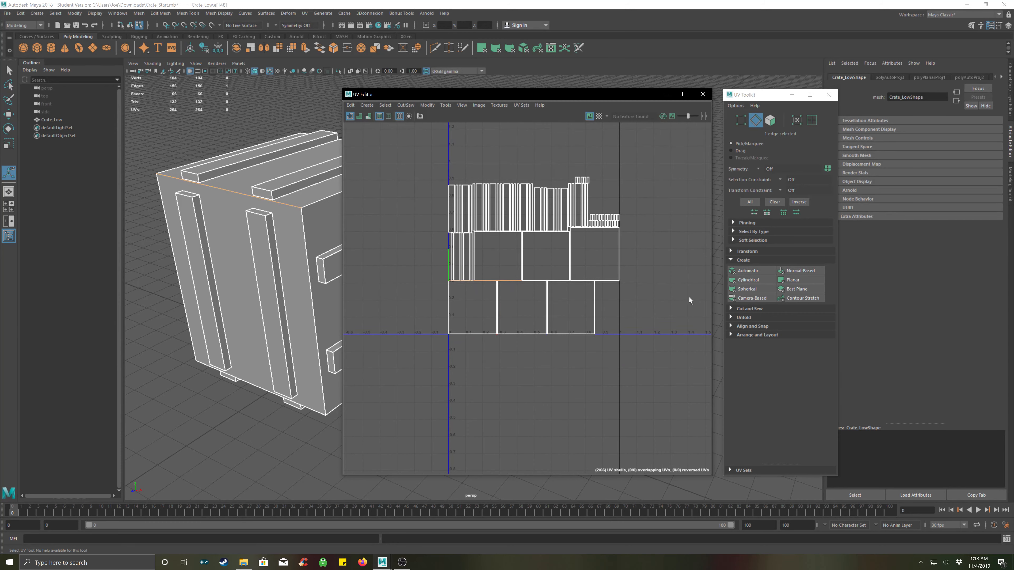
pyautogui.click(730, 308)
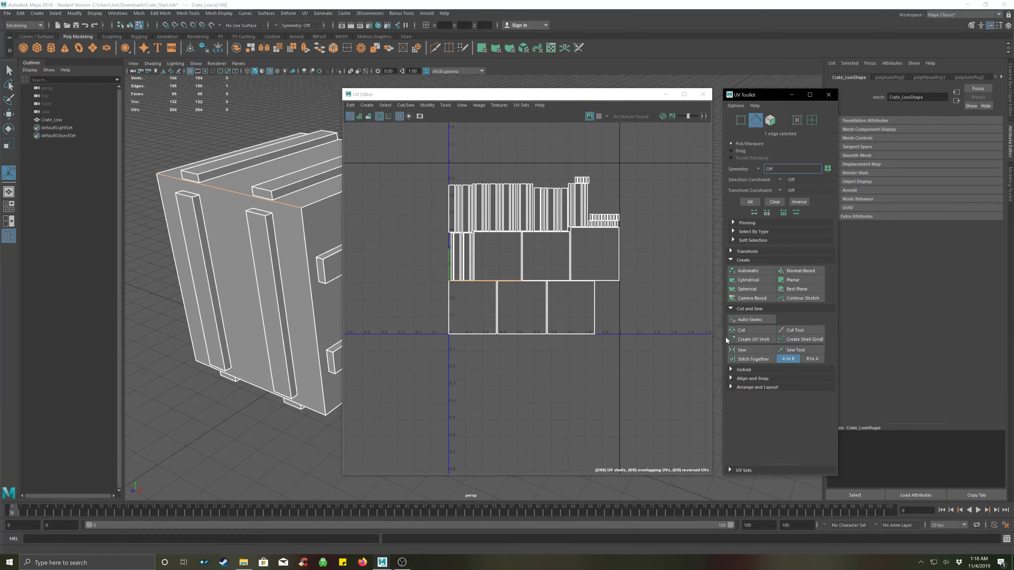
pyautogui.click(760, 359)
# Move the stitched two-face UV shell out of the 0–1 tile into the empty space to its left
pyautogui.moveTo(472, 310); pyautogui.dragTo(449, 302, button='right')
pyautogui.click(476, 314)
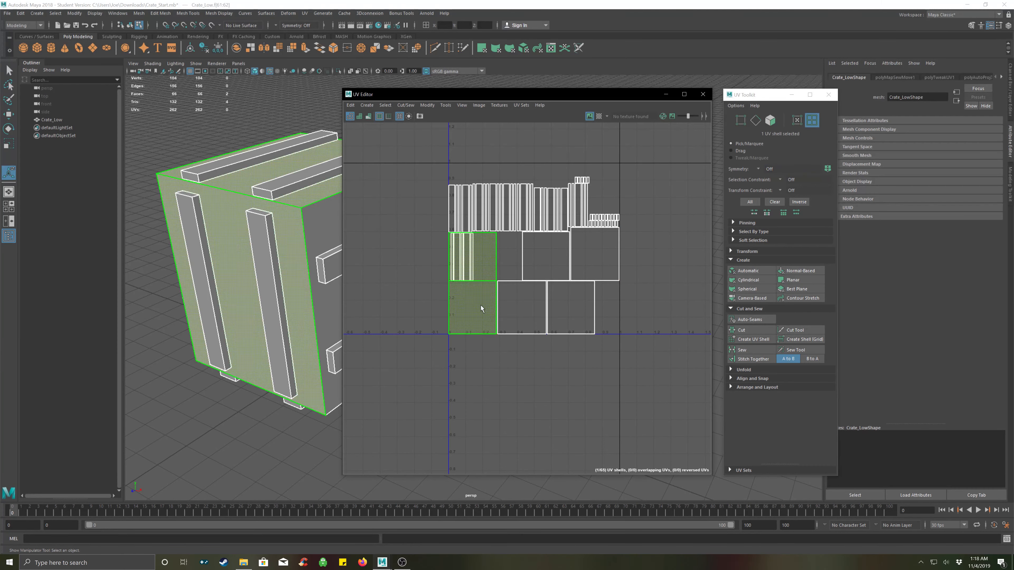
pyautogui.press('w')
pyautogui.moveTo(472, 288); pyautogui.dragTo(399, 307)
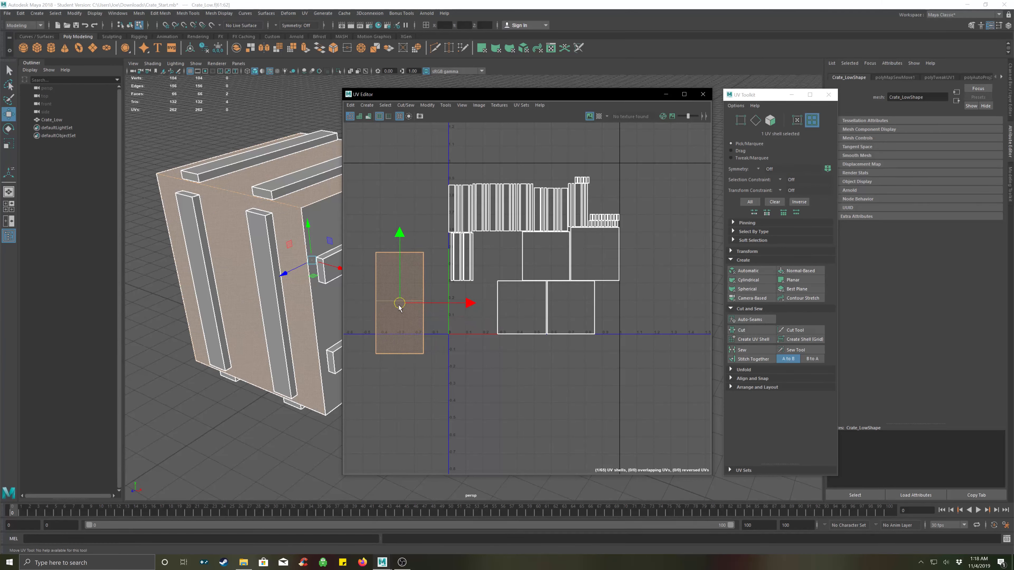
pyautogui.keyDown('alt'); pyautogui.moveTo(505, 336); pyautogui.dragTo(612, 294, button='middle'); pyautogui.keyUp('alt')
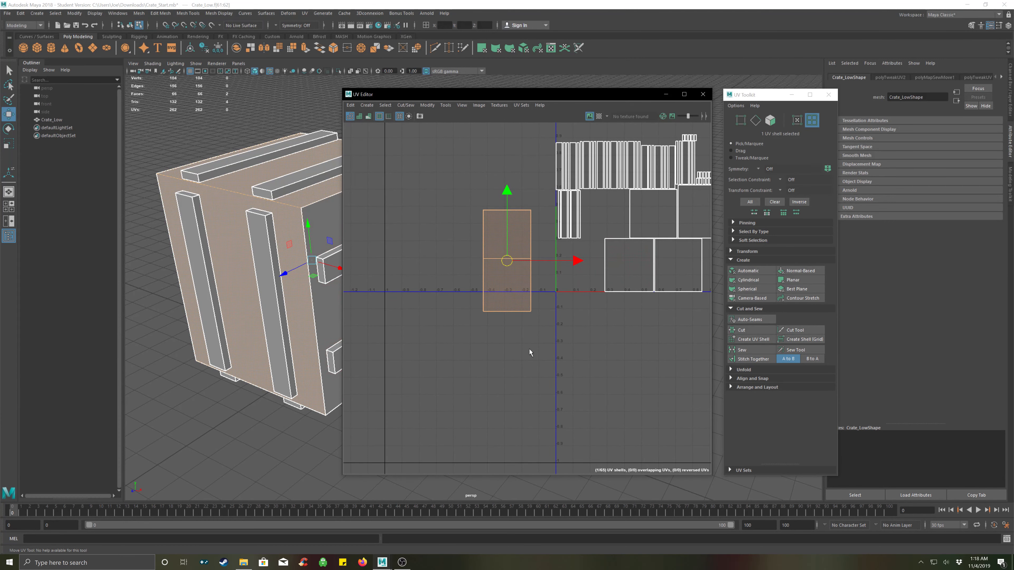
# Examine which crate side each face of the moved two-face UV shell corresponds to
pyautogui.click(531, 352)
pyautogui.moveTo(506, 297); pyautogui.dragTo(495, 337, button='right')
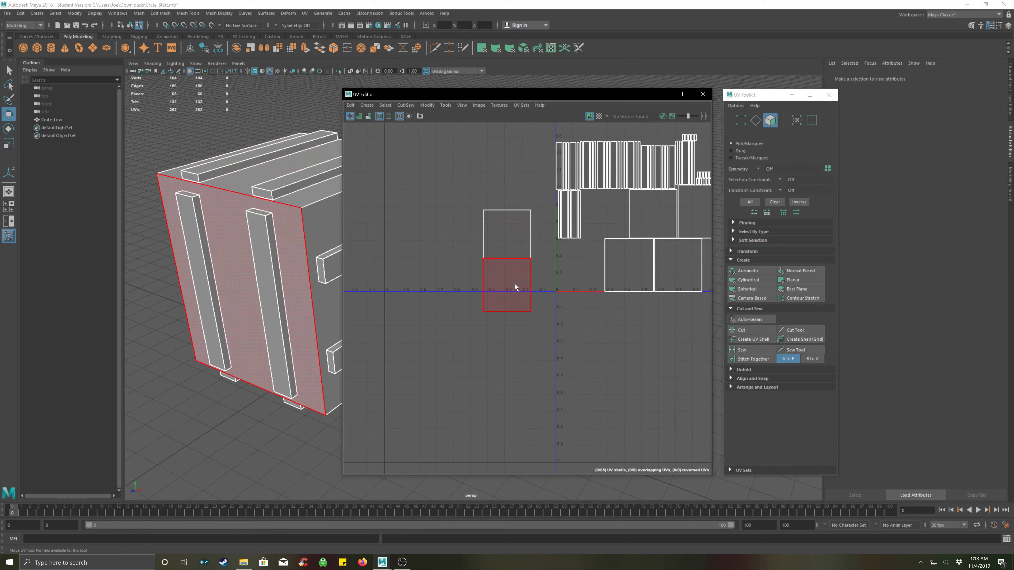
pyautogui.click(515, 284)
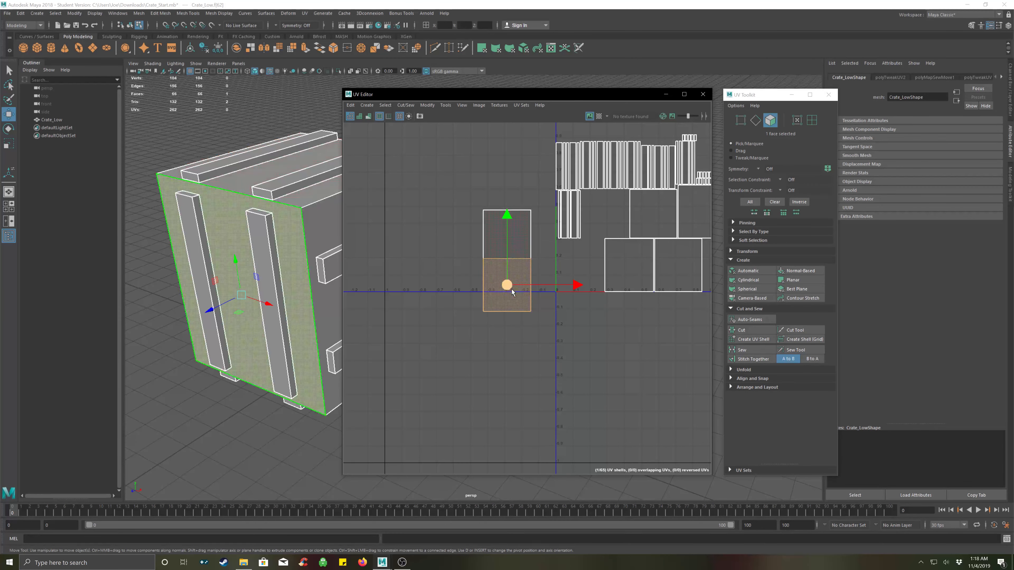
pyautogui.click(512, 243)
pyautogui.click(531, 293)
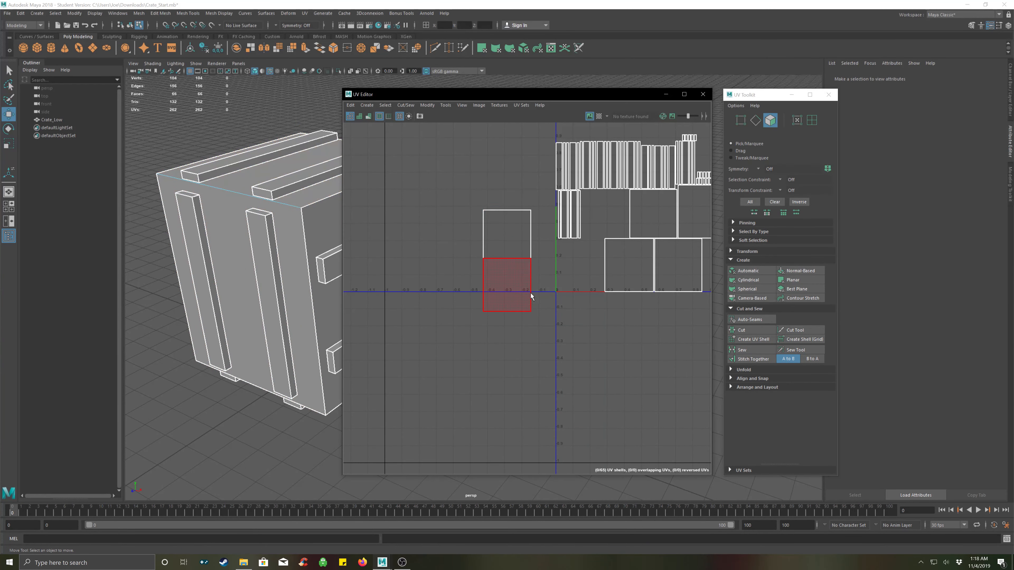
# Stitch the adjoining square faces to the right, left and bottom edges of the front face's UVs to form a cross
pyautogui.moveTo(531, 287); pyautogui.dragTo(524, 276, button='right')
pyautogui.click(530, 282)
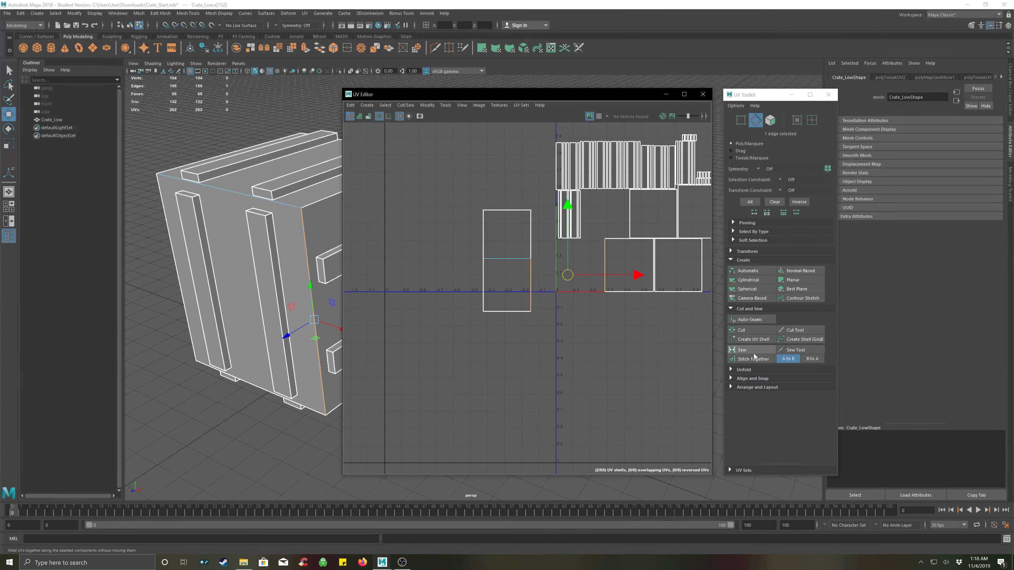
pyautogui.click(753, 358)
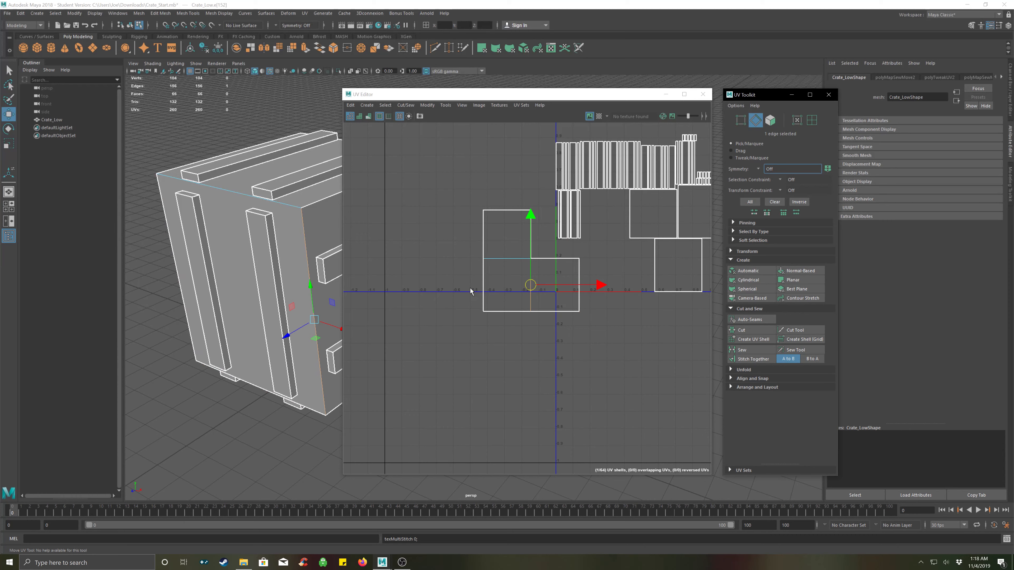
pyautogui.click(482, 288)
pyautogui.click(745, 357)
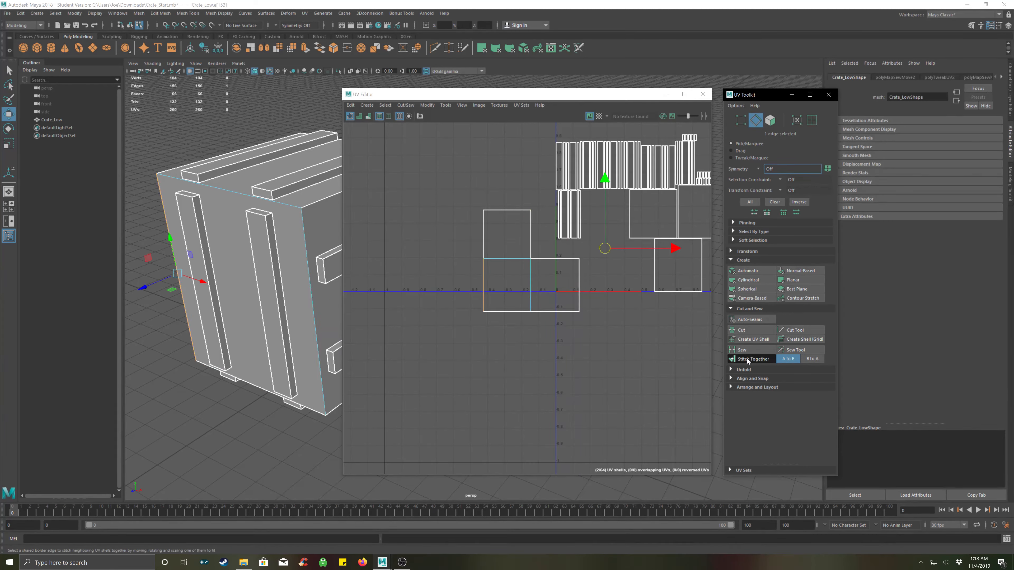
pyautogui.click(519, 312)
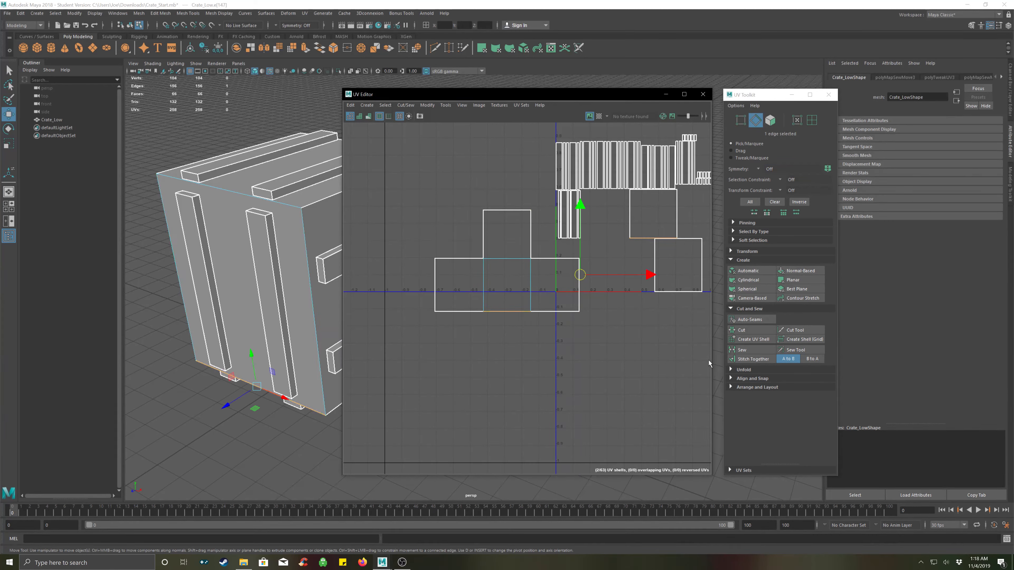
pyautogui.click(753, 358)
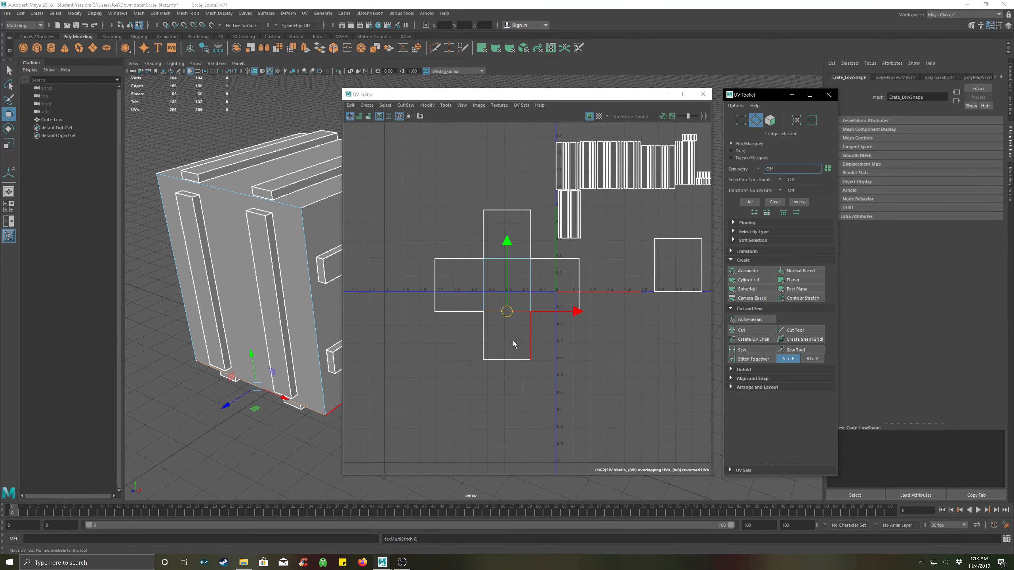
# Examine which outer edges of the cross-shaped shell share an edge with the remaining square face
pyautogui.moveTo(604, 355)
pyautogui.keyDown('alt'); pyautogui.mouseDown(button='middle')
pyautogui.moveTo(566, 344)
pyautogui.moveTo(609, 359)
pyautogui.mouseUp(button='middle'); pyautogui.keyUp('alt')
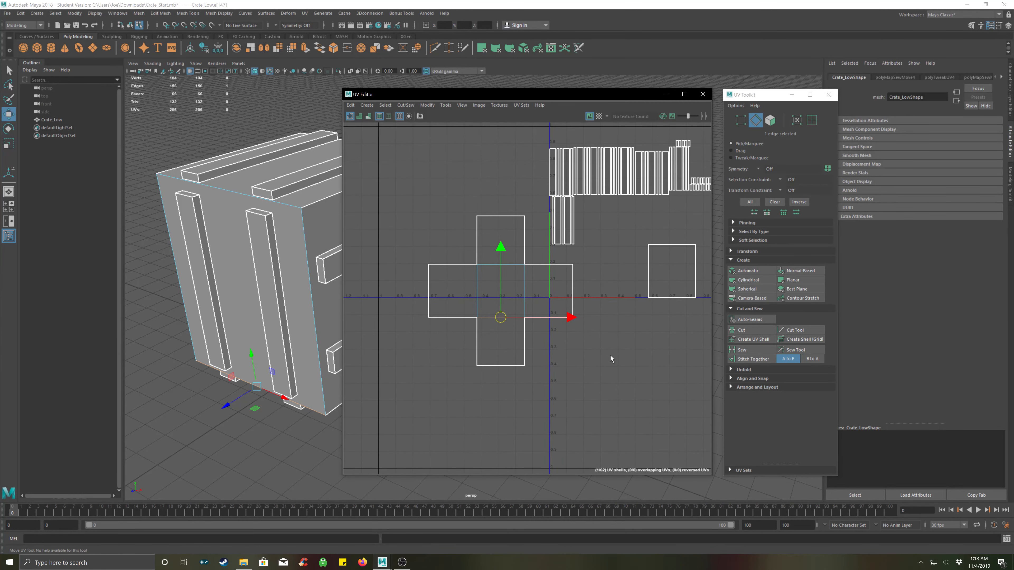
pyautogui.click(494, 370)
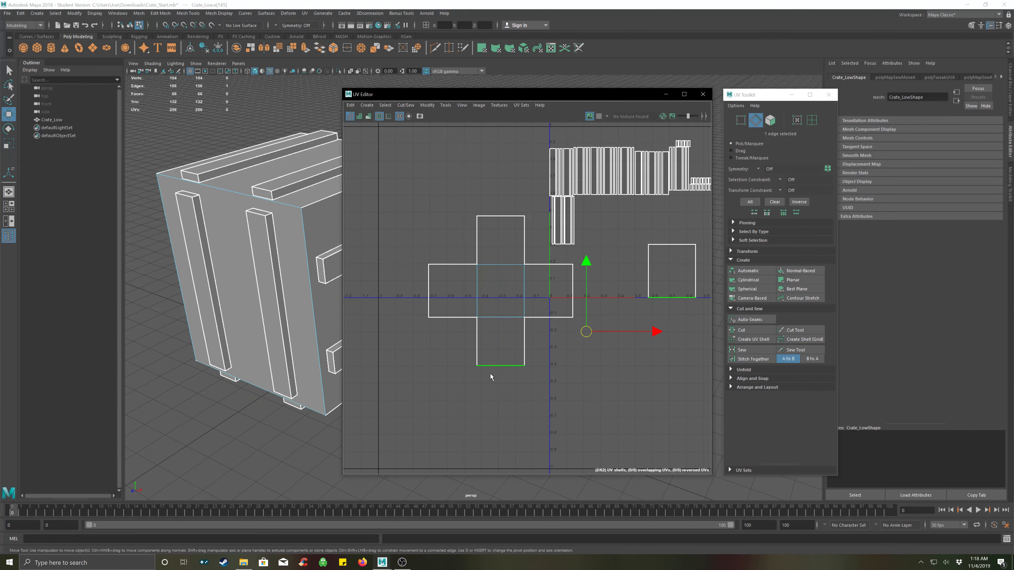
pyautogui.click(574, 293)
pyautogui.click(426, 289)
pyautogui.click(454, 370)
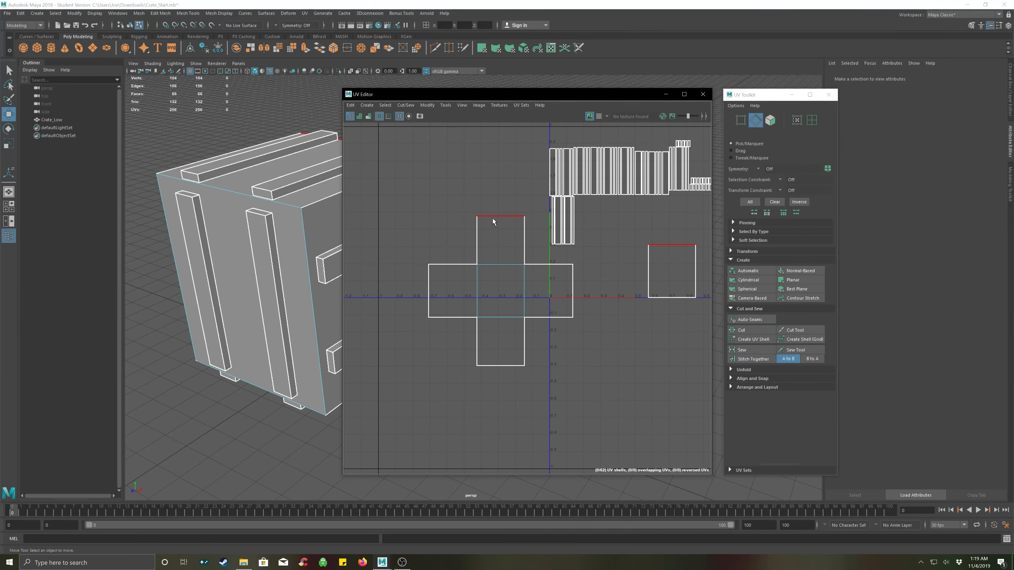
# Stitch the remaining square face to the outer edge of the cross's left arm and clear the selection
pyautogui.click(427, 295)
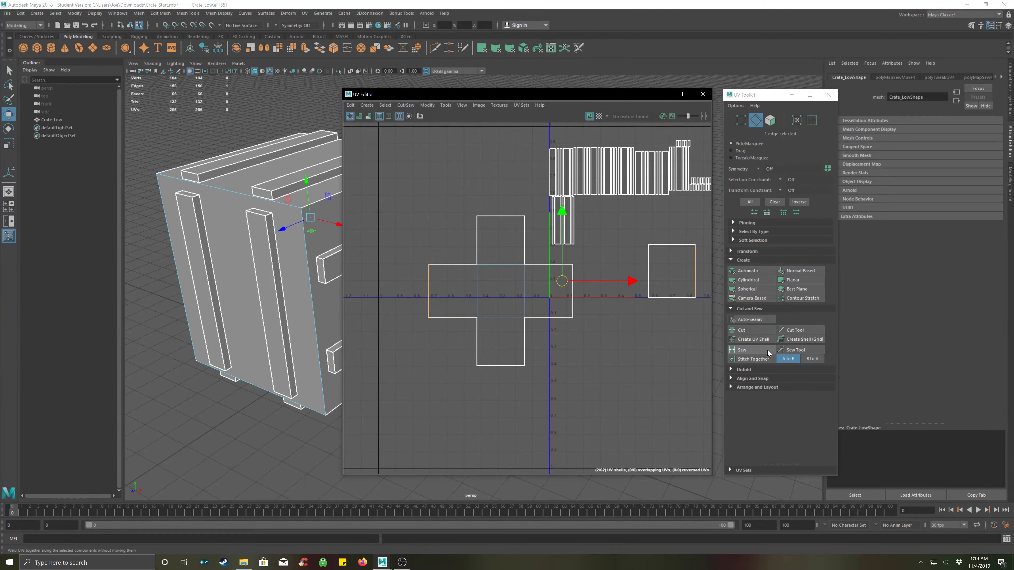
pyautogui.click(752, 358)
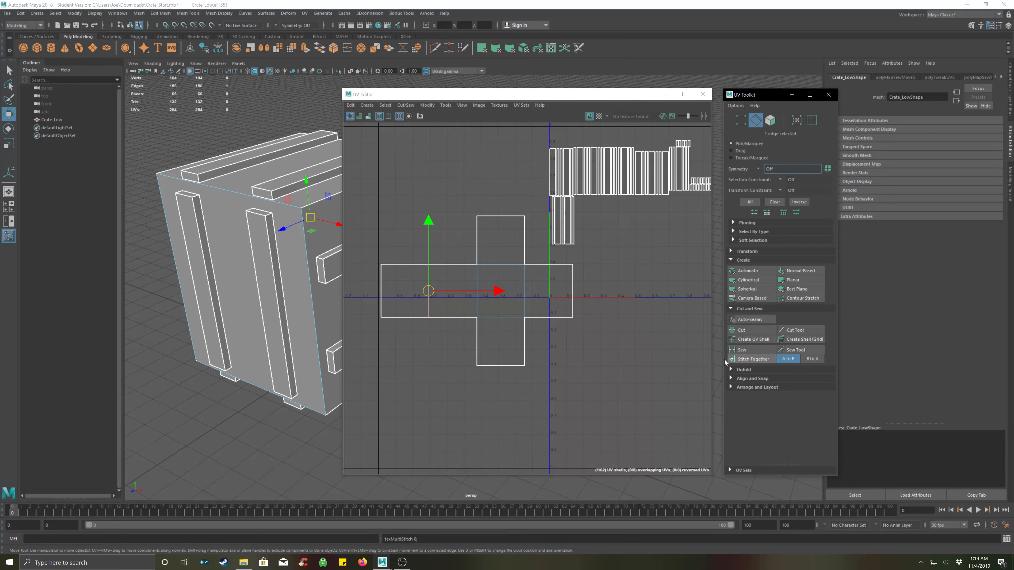
pyautogui.click(455, 360)
pyautogui.scroll(-2, 558, 336)
pyautogui.keyDown('alt'); pyautogui.moveTo(620, 334); pyautogui.dragTo(576, 359, button='middle'); pyautogui.keyUp('alt')
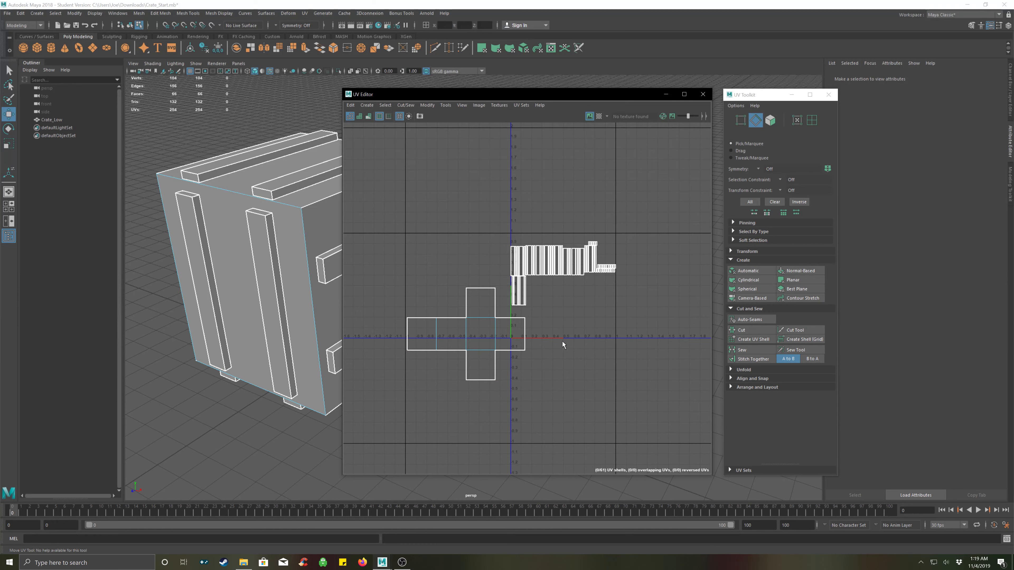
# Move the cross-shaped crate shell further left, away from the plank UVs, and clear the selection
pyautogui.scroll(2, 539, 320)
pyautogui.moveTo(544, 318); pyautogui.dragTo(501, 305, button='right')
pyautogui.click(455, 336)
pyautogui.moveTo(421, 344); pyautogui.dragTo(339, 300)
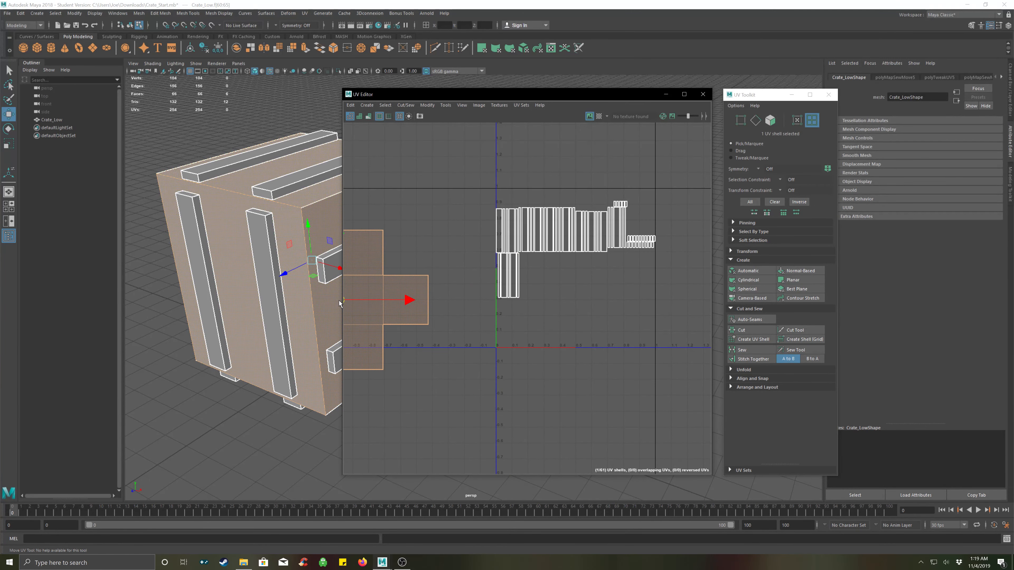
pyautogui.click(558, 321)
# Stitch the matching small end cap to the upper edge of the wide plank face at the far right of the strips
pyautogui.scroll(5, 506, 281)
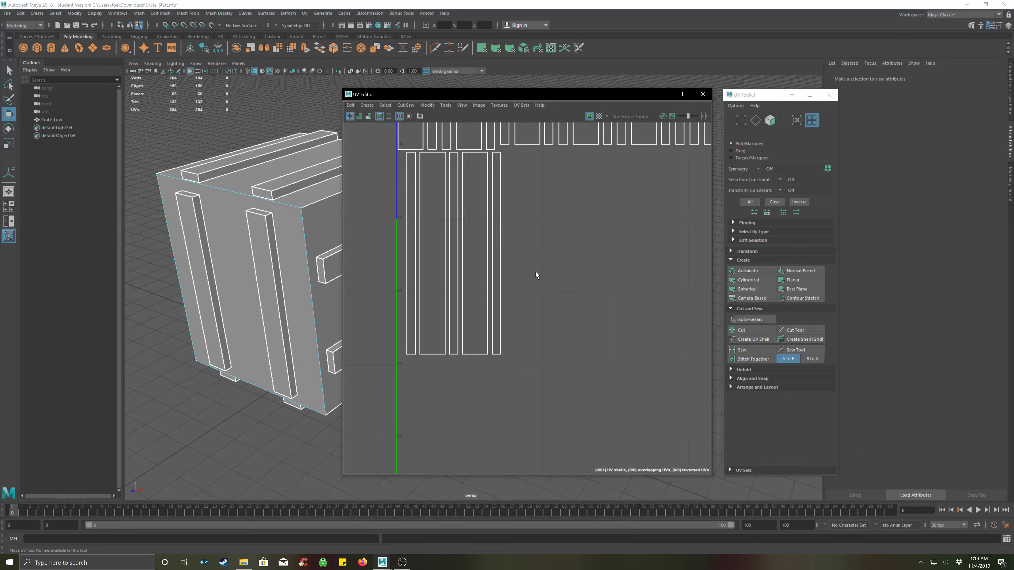
pyautogui.keyDown('alt'); pyautogui.moveTo(536, 270); pyautogui.dragTo(608, 317, button='middle'); pyautogui.keyUp('alt')
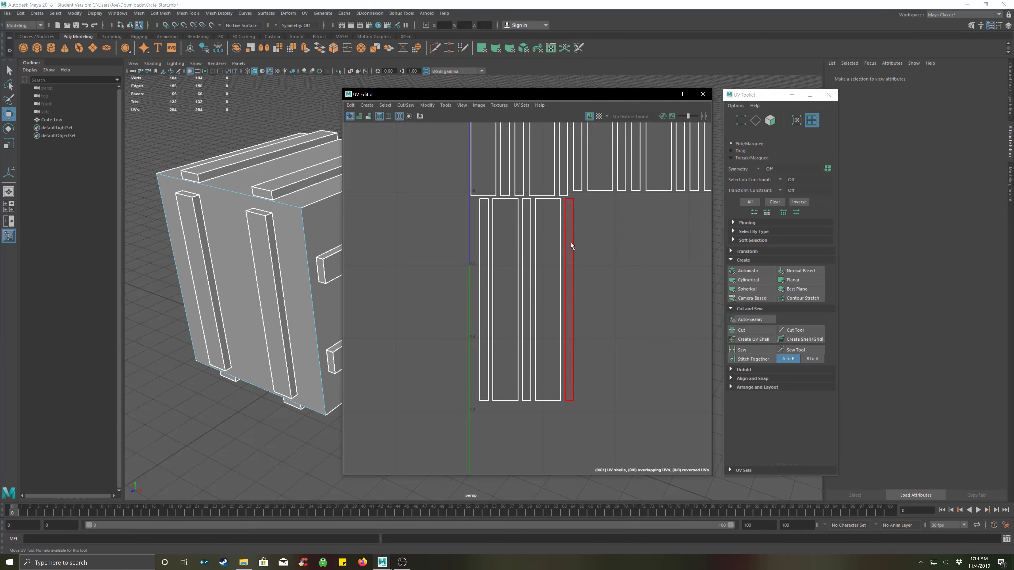
pyautogui.keyDown('alt'); pyautogui.moveTo(665, 276); pyautogui.dragTo(454, 348, button='middle'); pyautogui.keyUp('alt')
pyautogui.keyDown('alt'); pyautogui.moveTo(628, 317); pyautogui.dragTo(415, 358, button='middle'); pyautogui.keyUp('alt')
pyautogui.keyDown('alt'); pyautogui.moveTo(606, 324); pyautogui.dragTo(555, 428, button='middle'); pyautogui.keyUp('alt')
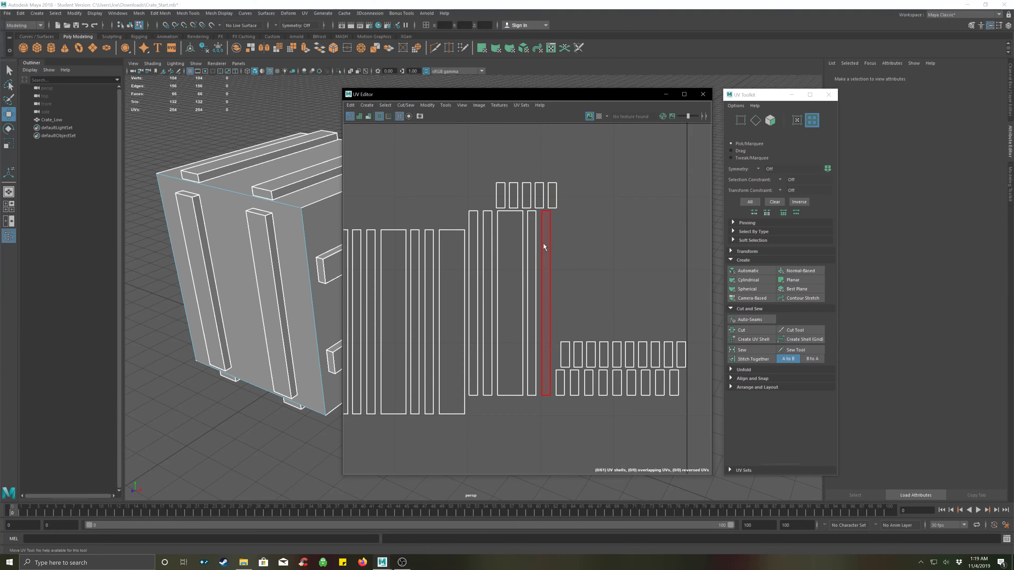
pyautogui.keyDown('alt'); pyautogui.moveTo(504, 271); pyautogui.dragTo(532, 282, button='middle'); pyautogui.keyUp('alt')
pyautogui.moveTo(542, 244); pyautogui.dragTo(545, 223, button='right')
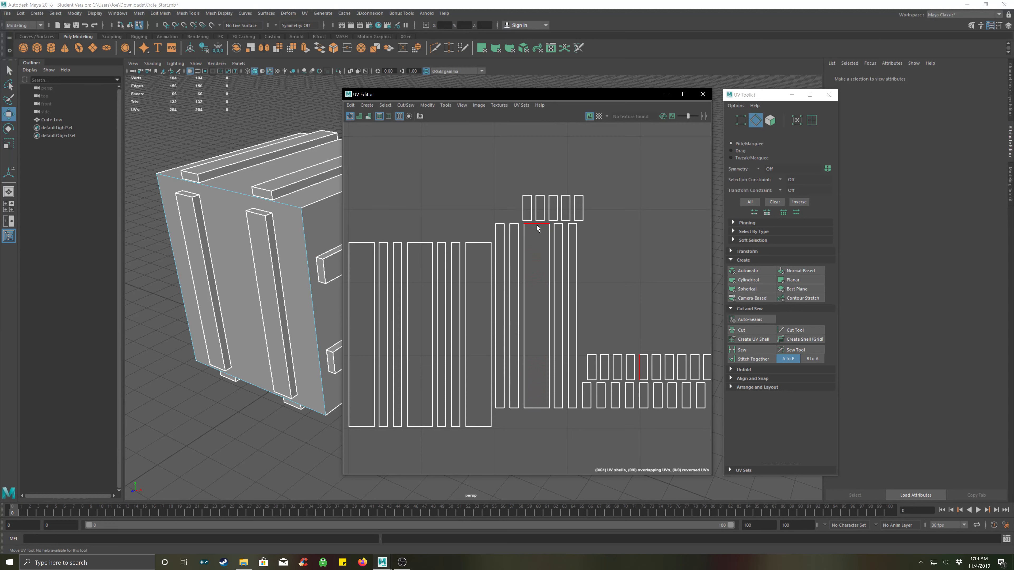
pyautogui.click(536, 225)
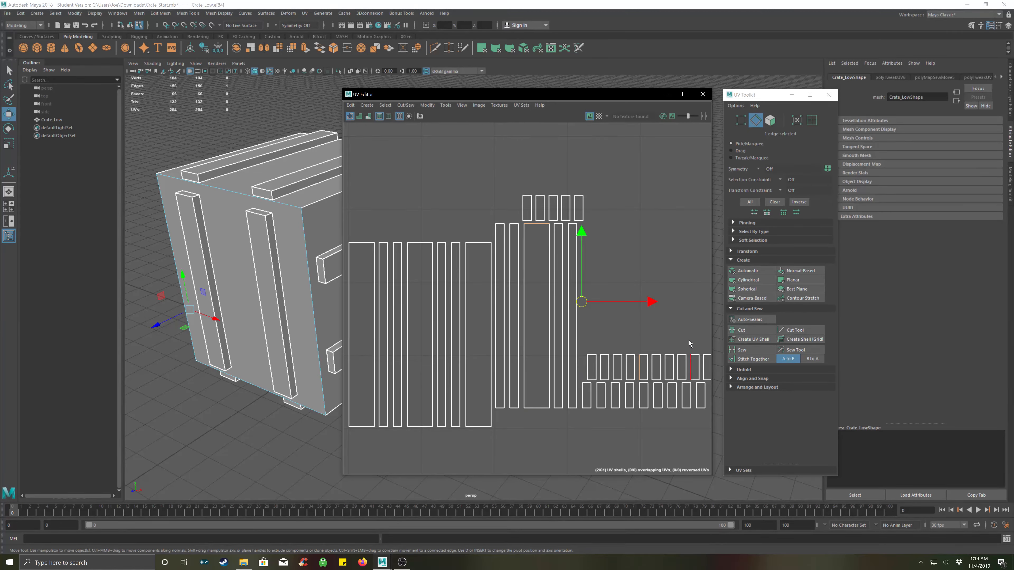
pyautogui.click(743, 362)
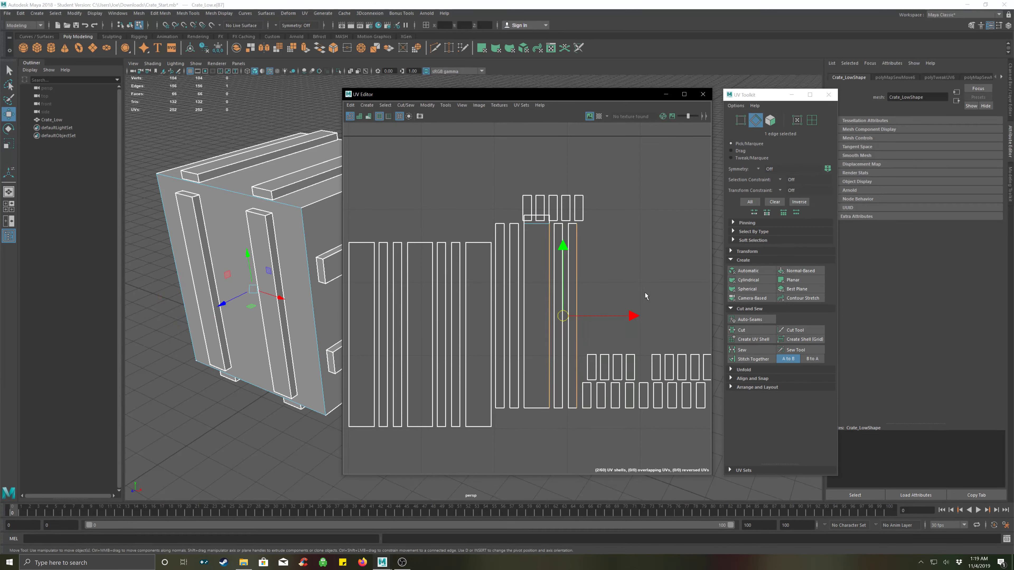
# Stitch both long side strips and the lower end cap to the same rightmost plank face
pyautogui.press('g')
pyautogui.click(526, 278)
pyautogui.press('g')
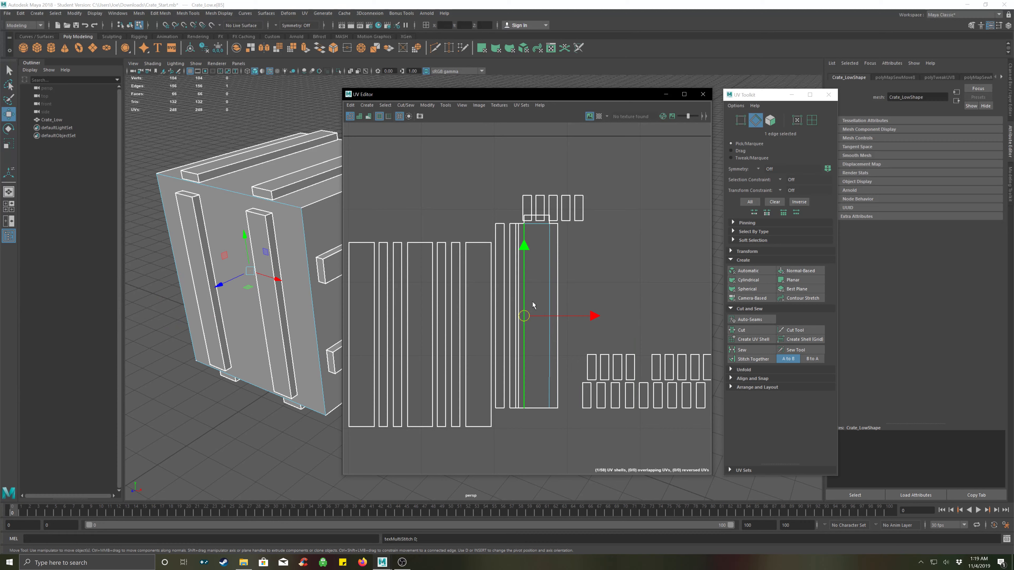
pyautogui.click(537, 407)
pyautogui.press('g')
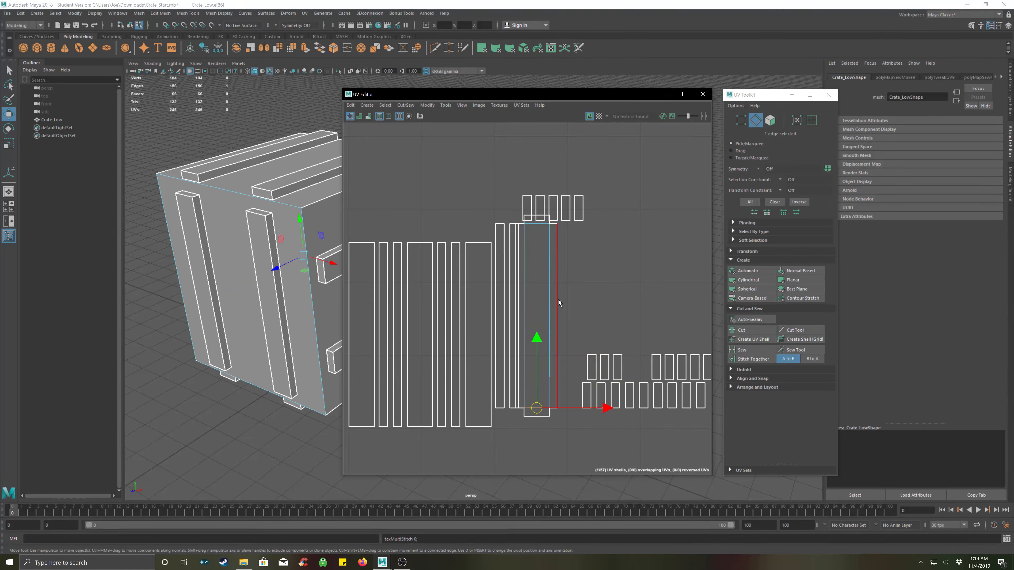
# Move the completed plank shell up and to the right, clear of the unstitched strips
pyautogui.rightClick(539, 284)
pyautogui.moveTo(539, 284); pyautogui.dragTo(504, 273, button='right')
pyautogui.click(537, 316)
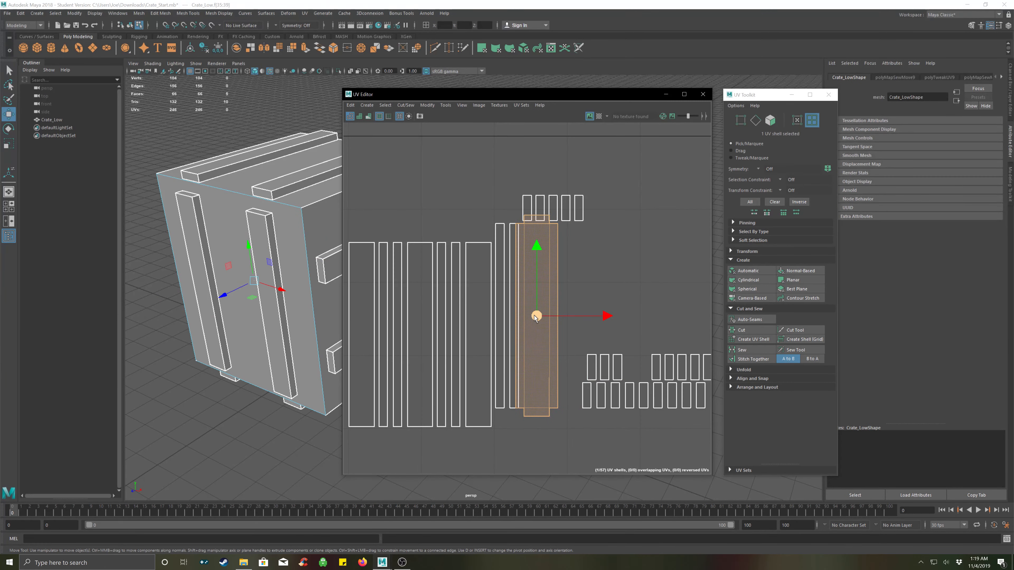
pyautogui.moveTo(536, 316); pyautogui.dragTo(697, 190)
# Stitch the two long side strips to the rightmost plank face left in the row
pyautogui.moveTo(560, 295); pyautogui.dragTo(487, 275, button='right')
pyautogui.click(489, 278)
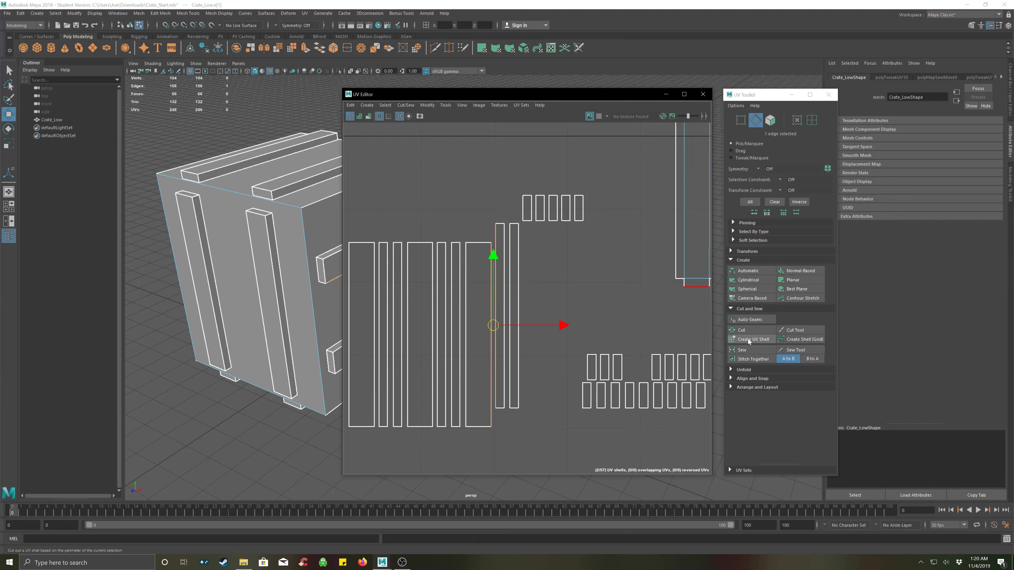
pyautogui.click(751, 358)
pyautogui.click(477, 295)
pyautogui.press('g')
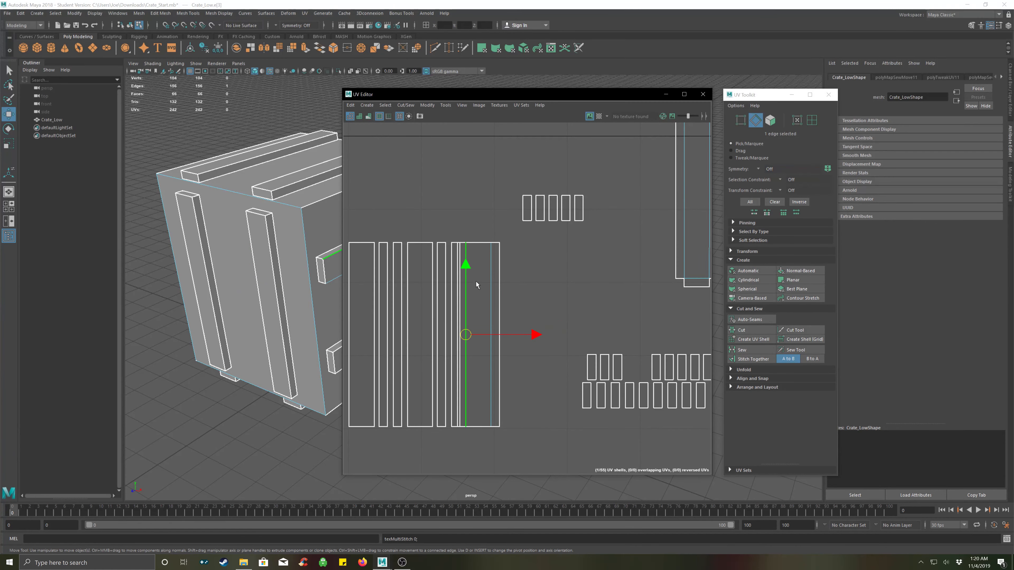
# Stitch the upper and lower end caps to the rightmost plank in the row and clear the selection
pyautogui.click(475, 243)
pyautogui.press('g')
pyautogui.click(479, 384)
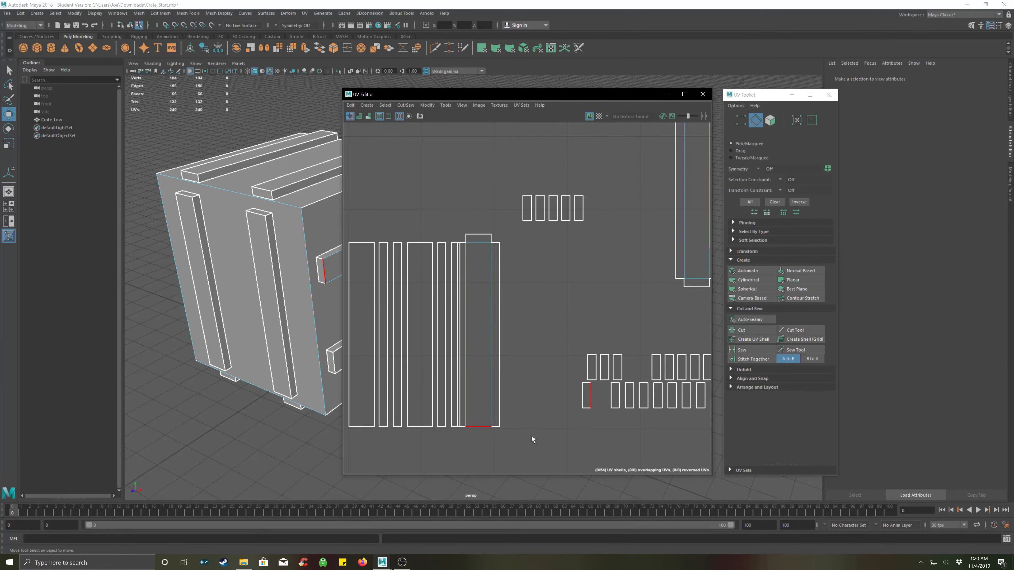
pyautogui.click(478, 426)
pyautogui.press('g')
pyautogui.click(558, 383)
# Stitch both end caps and both long side strips to the second plank from the right in the row
pyautogui.click(417, 242)
pyautogui.press('g')
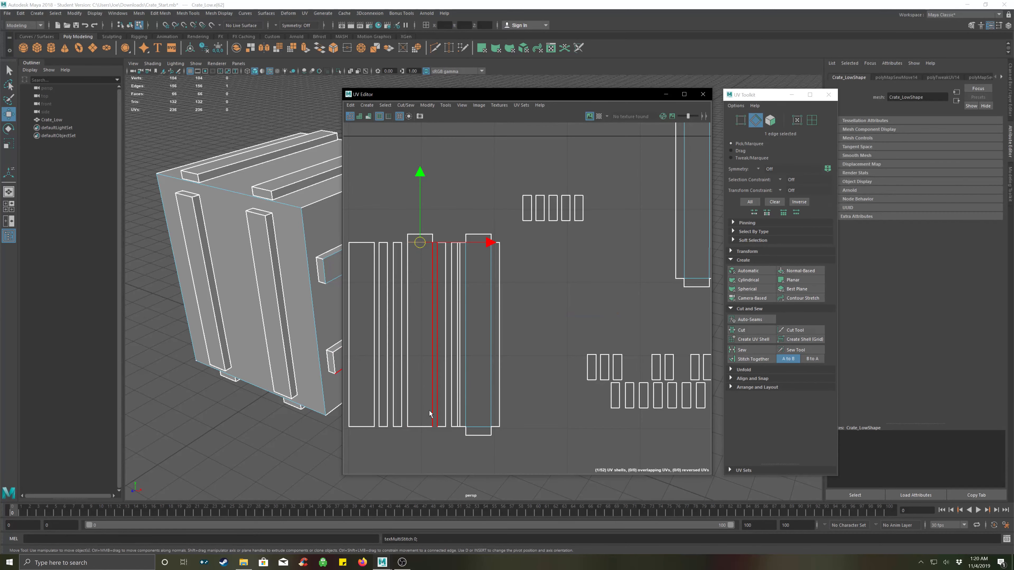
pyautogui.click(421, 428)
pyautogui.press('g')
pyautogui.click(433, 389)
pyautogui.press('g')
pyautogui.click(407, 363)
pyautogui.press('g')
# Stitch both long side strips and both end caps to the third plank from the right in the row
pyautogui.click(370, 293)
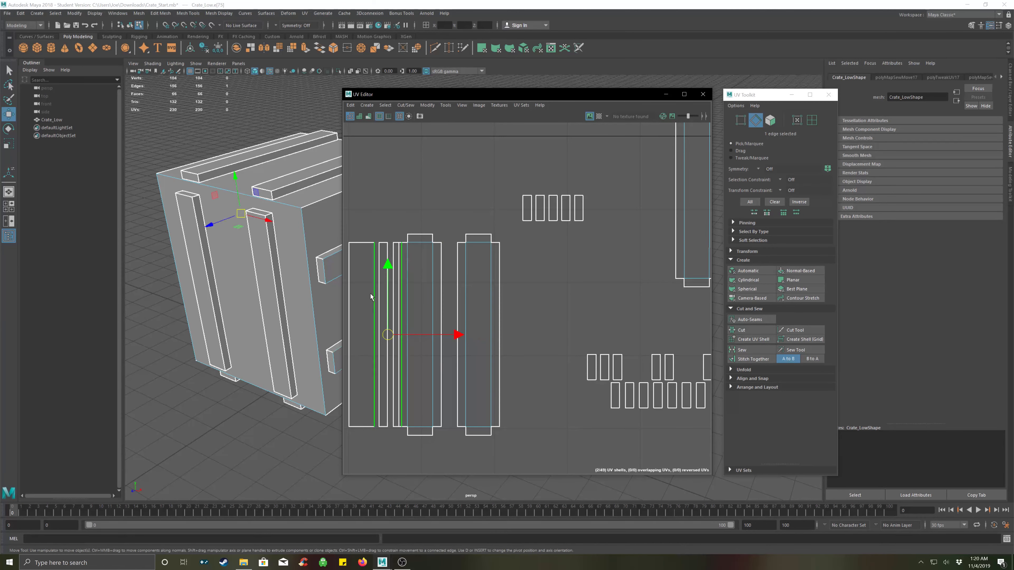
pyautogui.press('g')
pyautogui.click(379, 288)
pyautogui.click(349, 312)
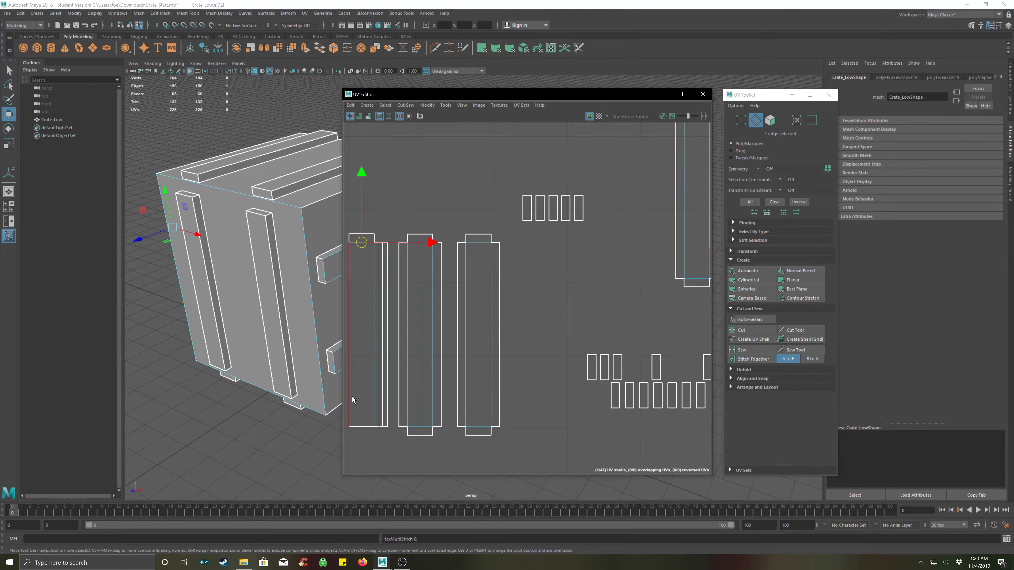
pyautogui.keyDown('alt'); pyautogui.moveTo(344, 405); pyautogui.dragTo(524, 379, button='middle'); pyautogui.keyUp('alt')
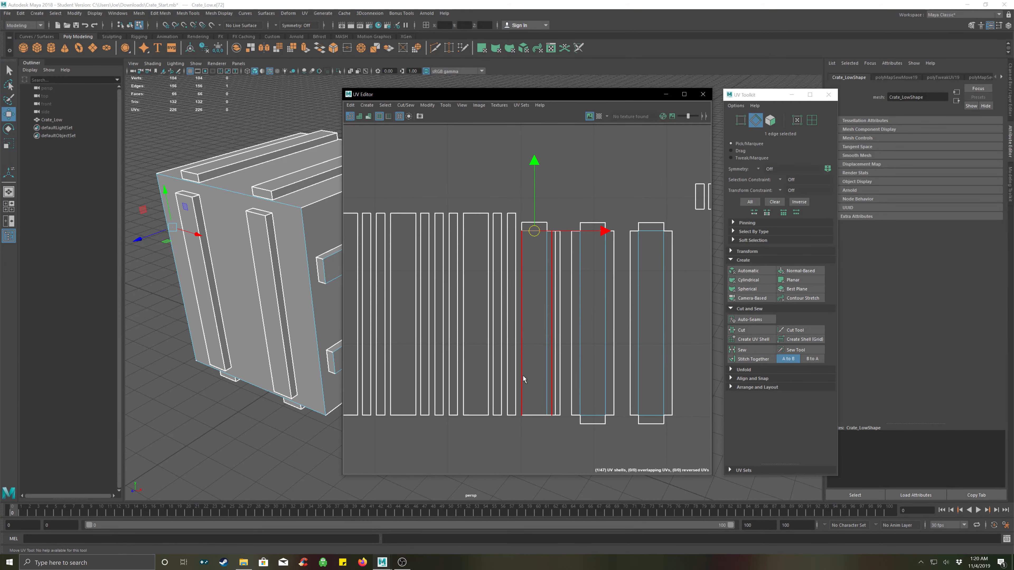
pyautogui.click(531, 354)
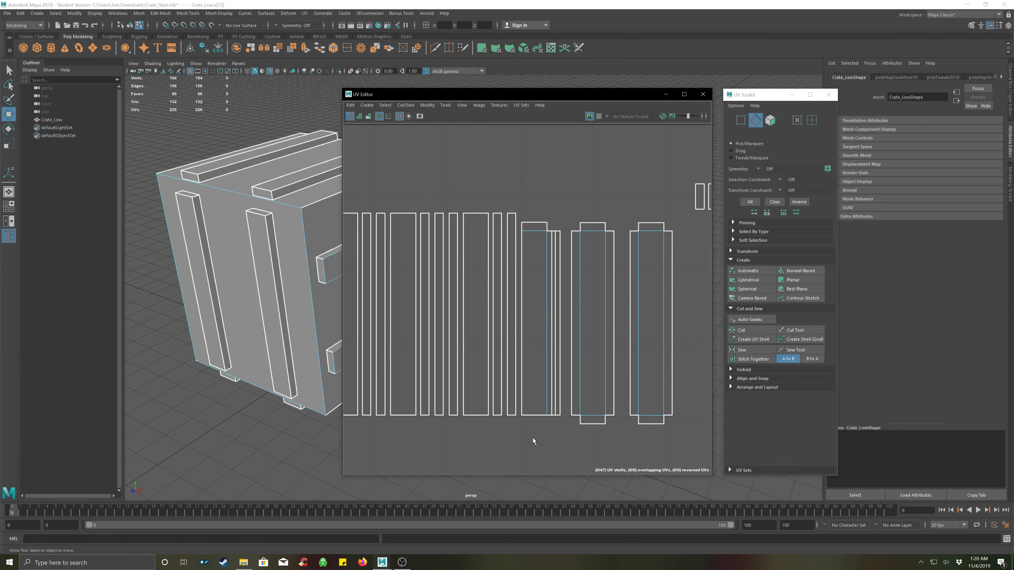
pyautogui.click(537, 415)
pyautogui.keyDown('shift'); pyautogui.moveTo(537, 415); pyautogui.dragTo(509, 325, button='right'); pyautogui.keyUp('shift')
pyautogui.click(519, 373)
# Stitch the side strips and end caps around the fourth and fifth planks from the right in the row
pyautogui.click(482, 226)
pyautogui.keyDown('shift'); pyautogui.moveTo(482, 226); pyautogui.dragTo(467, 274, button='right'); pyautogui.keyUp('shift')
pyautogui.keyDown('shift'); pyautogui.moveTo(470, 425); pyautogui.dragTo(481, 359, button='right'); pyautogui.keyUp('shift')
pyautogui.click(486, 395)
pyautogui.click(456, 319)
pyautogui.keyDown('shift'); pyautogui.moveTo(456, 320); pyautogui.dragTo(449, 288, button='right'); pyautogui.keyUp('shift')
# Stitch both side strips and both end caps to the sixth plank from the right in the row
pyautogui.click(362, 319)
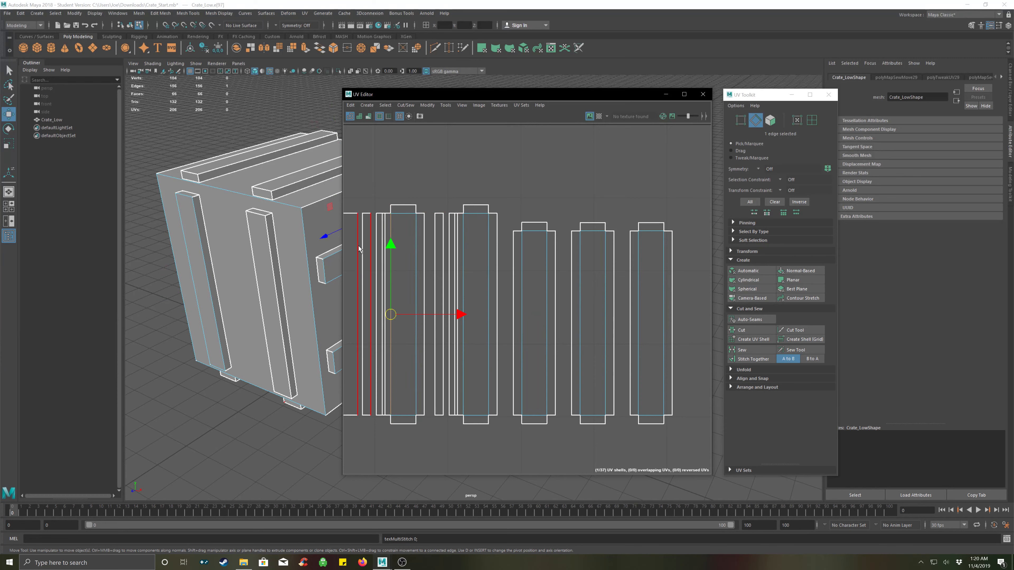
pyautogui.keyDown('shift'); pyautogui.moveTo(361, 320); pyautogui.dragTo(356, 287, button='right'); pyautogui.keyUp('shift')
pyautogui.click(354, 214)
pyautogui.keyDown('shift'); pyautogui.moveTo(354, 213); pyautogui.dragTo(350, 182, button='right'); pyautogui.keyUp('shift')
pyautogui.click(371, 335)
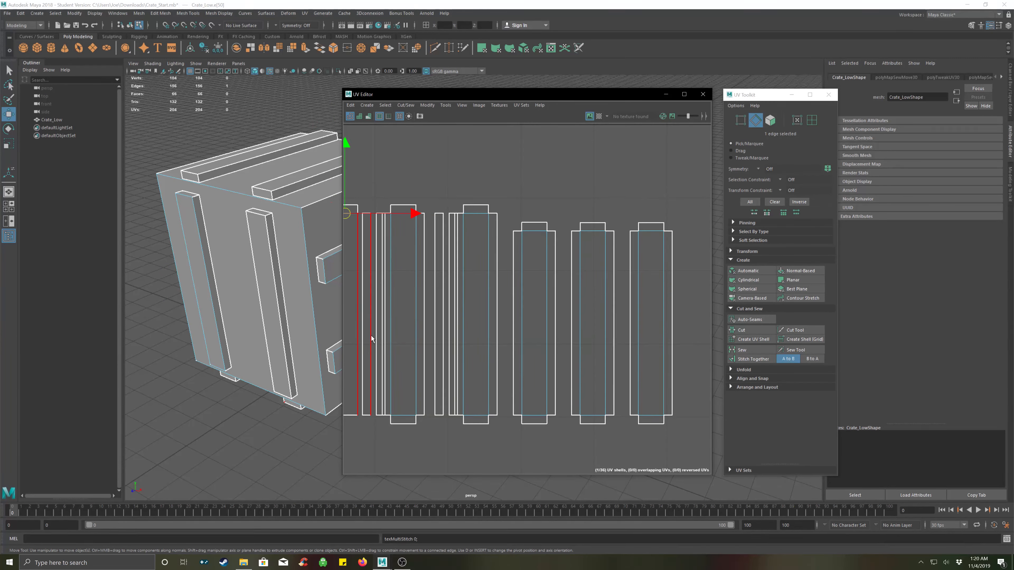
pyautogui.keyDown('shift'); pyautogui.moveTo(356, 316); pyautogui.dragTo(346, 283, button='right'); pyautogui.keyUp('shift')
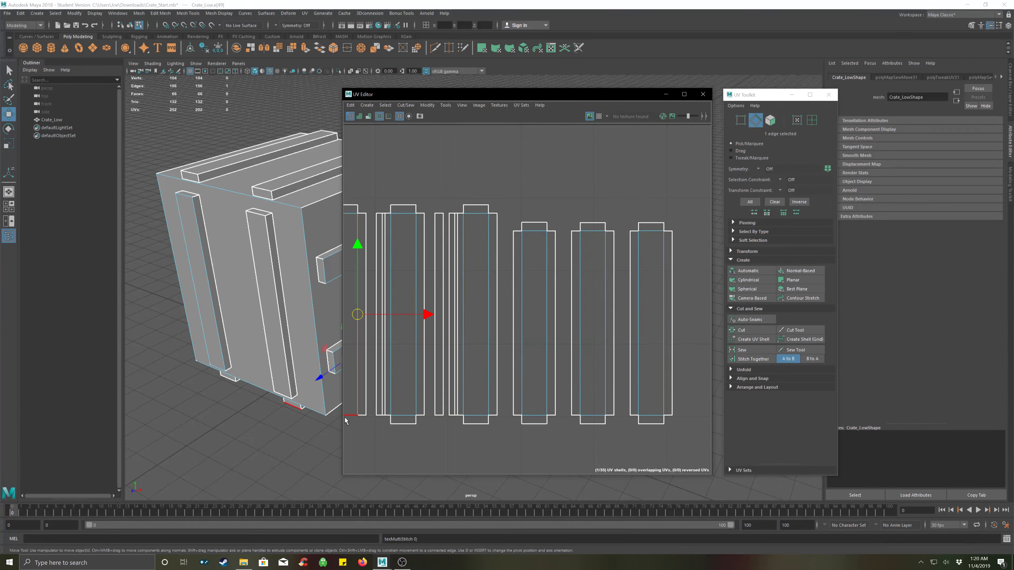
pyautogui.click(353, 424)
pyautogui.keyDown('alt'); pyautogui.moveTo(383, 439); pyautogui.dragTo(550, 409, button='middle'); pyautogui.keyUp('alt')
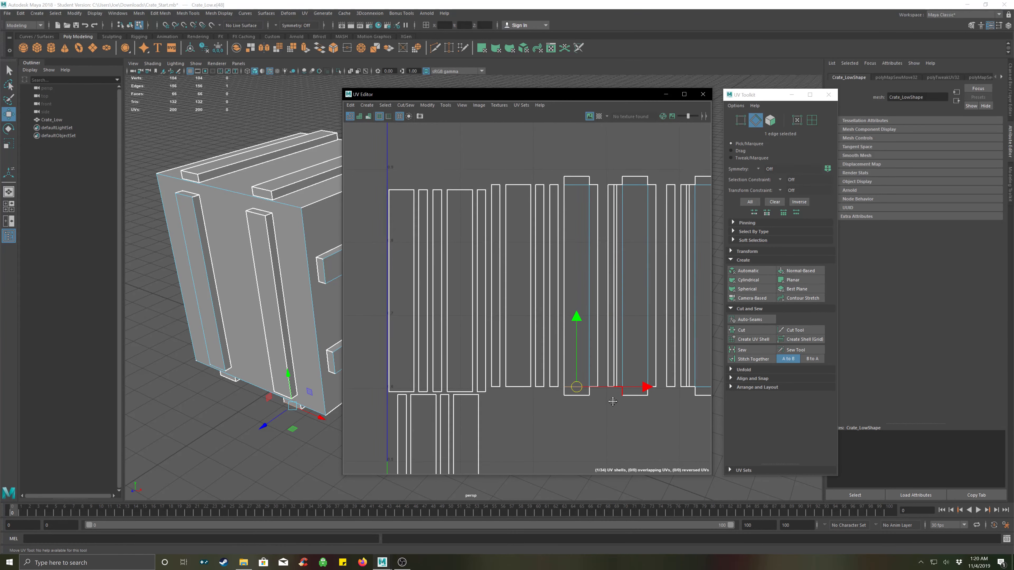
pyautogui.click(561, 380)
pyautogui.click(566, 373)
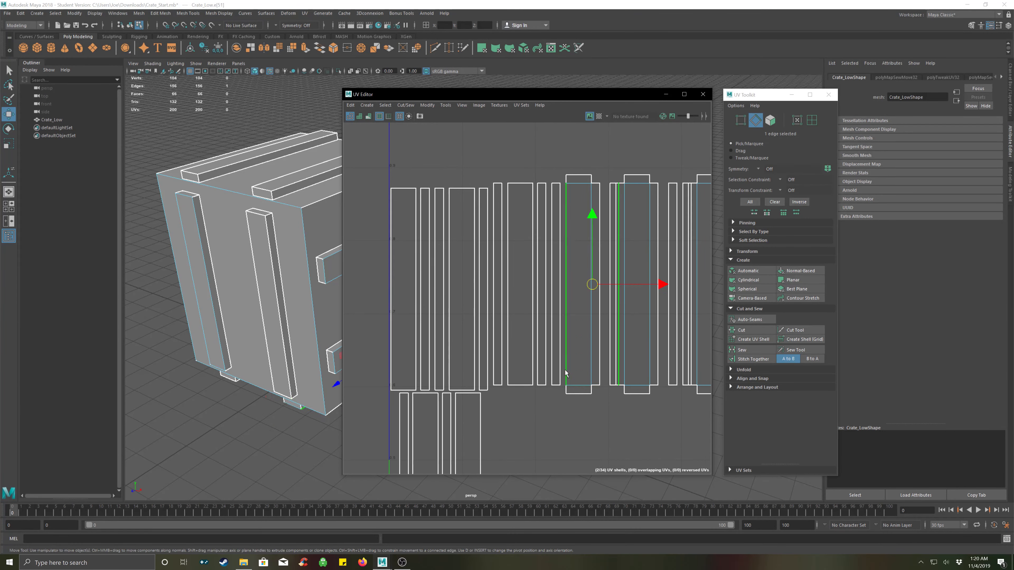
pyautogui.keyDown('shift'); pyautogui.moveTo(565, 373); pyautogui.dragTo(519, 309, button='right'); pyautogui.keyUp('shift')
# Stitch the end caps and side strips around the seventh plank from the right in the row
pyautogui.click(533, 223)
pyautogui.click(534, 366)
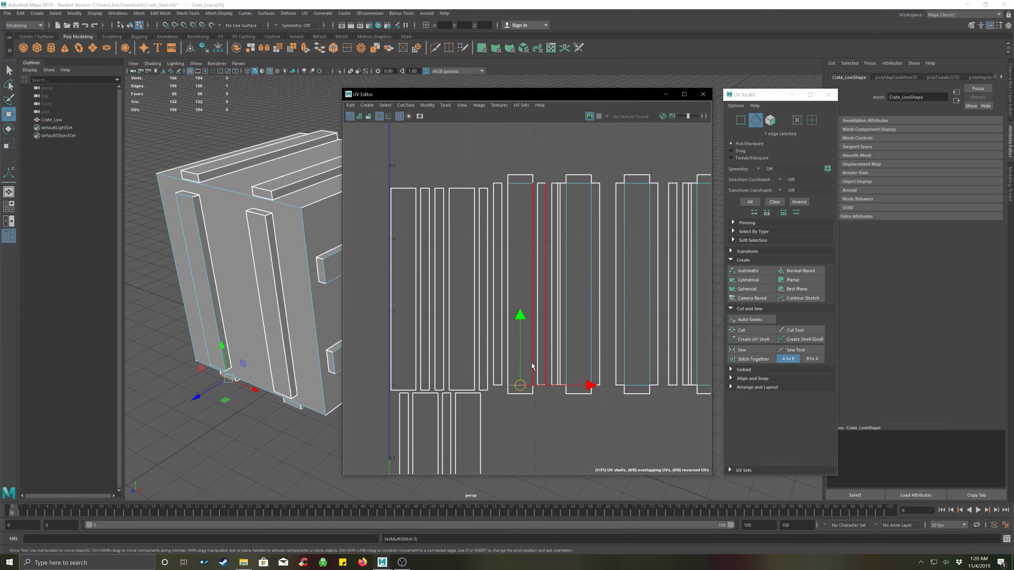
pyautogui.keyDown('shift'); pyautogui.moveTo(533, 365); pyautogui.dragTo(506, 318, button='right'); pyautogui.keyUp('shift')
pyautogui.click(511, 350)
# Stitch the side strips and upper end caps to the two leftmost planks of the upper row
pyautogui.click(486, 212)
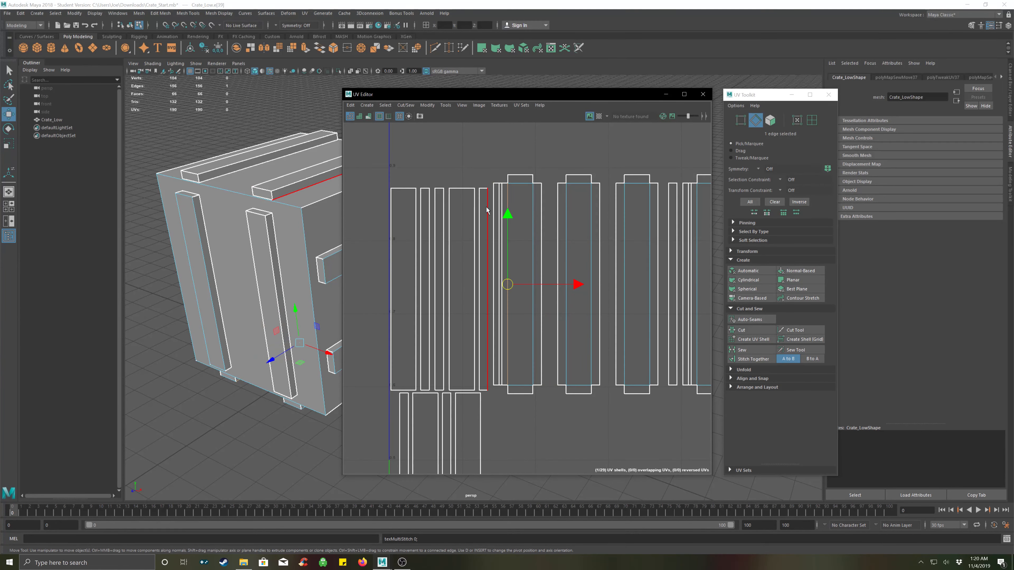
pyautogui.keyDown('shift'); pyautogui.moveTo(485, 212); pyautogui.dragTo(481, 180, button='right'); pyautogui.keyUp('shift')
pyautogui.click(474, 238)
pyautogui.click(460, 240)
pyautogui.keyDown('shift'); pyautogui.moveTo(474, 238); pyautogui.dragTo(412, 201, button='right'); pyautogui.keyUp('shift')
pyautogui.click(450, 242)
pyautogui.click(418, 232)
pyautogui.click(415, 232)
pyautogui.click(389, 231)
pyautogui.press('g')
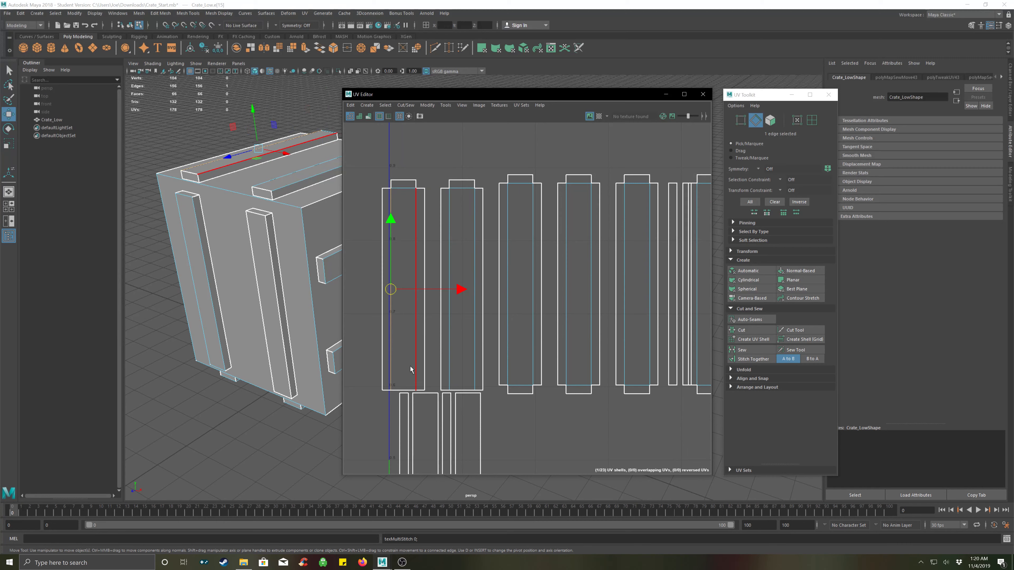
# Stitch the lower end caps to the two leftmost planks of the upper row and clear the selection
pyautogui.click(403, 392)
pyautogui.press('g')
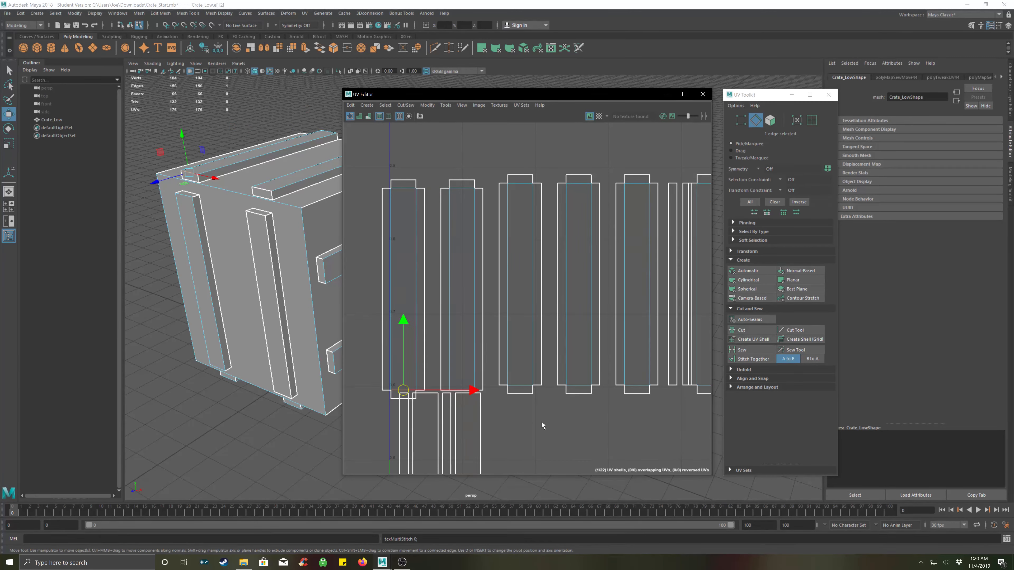
pyautogui.click(542, 422)
pyautogui.click(467, 391)
pyautogui.press('g')
pyautogui.click(507, 435)
# Stitch the long side strips to both plank faces in the lower row
pyautogui.click(486, 433)
pyautogui.press('g')
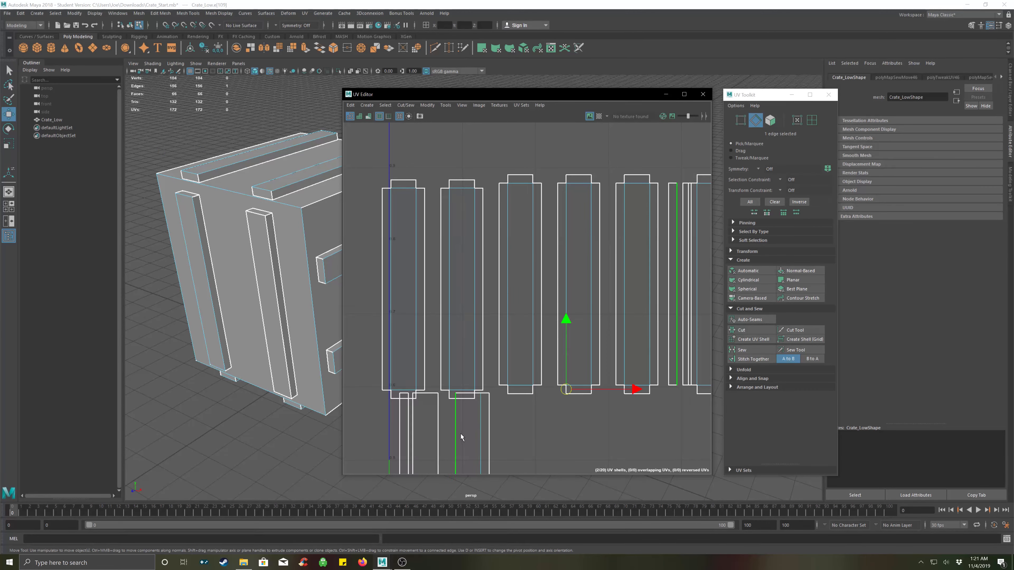
pyautogui.press('g')
pyautogui.click(439, 432)
pyautogui.press('g')
pyautogui.click(420, 437)
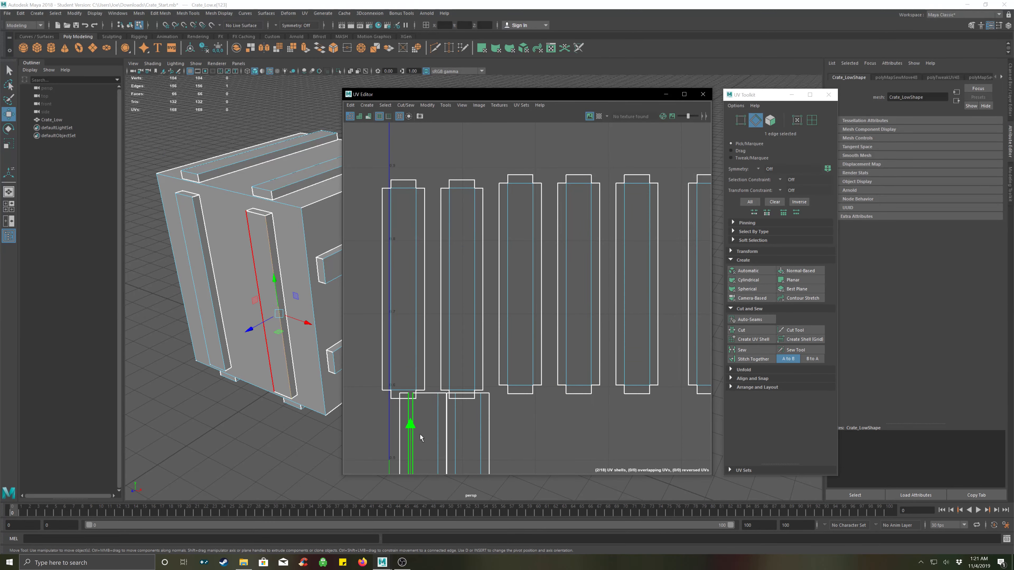
pyautogui.press('g')
# Stitch end caps to the left lower-row plank's upper edge and to both lower-row planks' lower edges, clearing the selection
pyautogui.click(430, 395)
pyautogui.press('g')
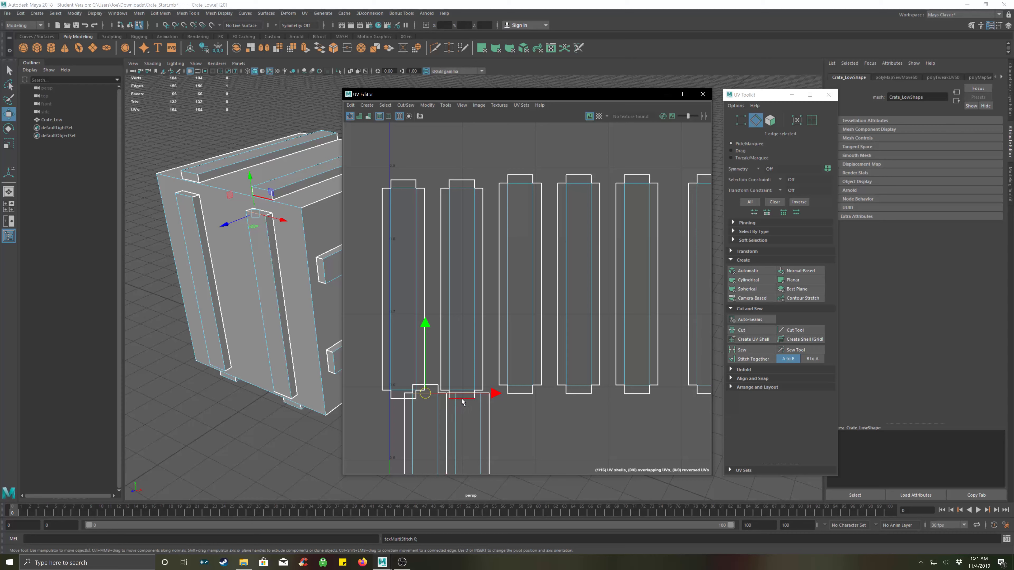
pyautogui.click(520, 417)
pyautogui.scroll(-2, 504, 413)
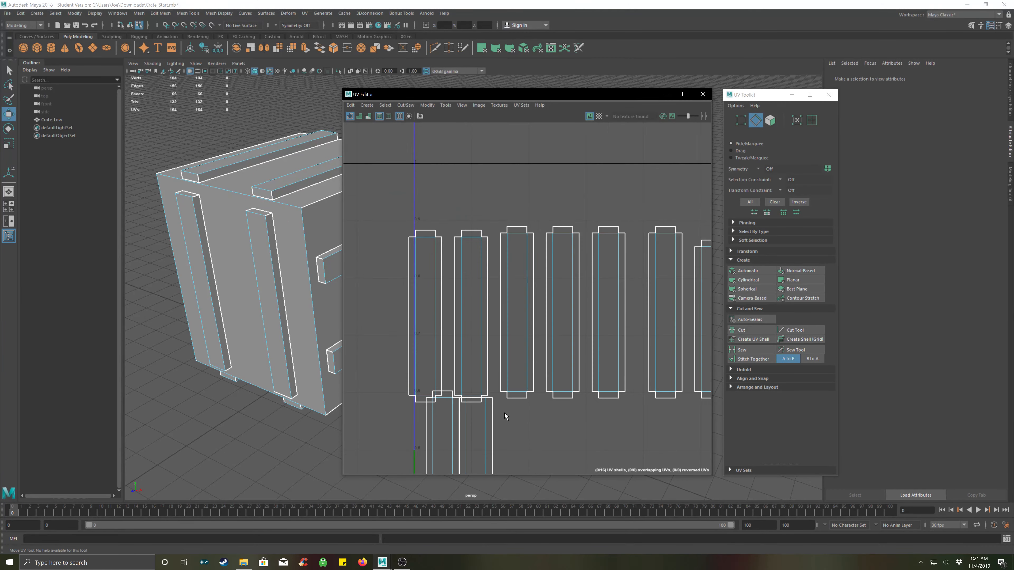
pyautogui.scroll(-2, 504, 413)
pyautogui.keyDown('alt'); pyautogui.moveTo(587, 439); pyautogui.dragTo(576, 258, button='middle'); pyautogui.keyUp('alt')
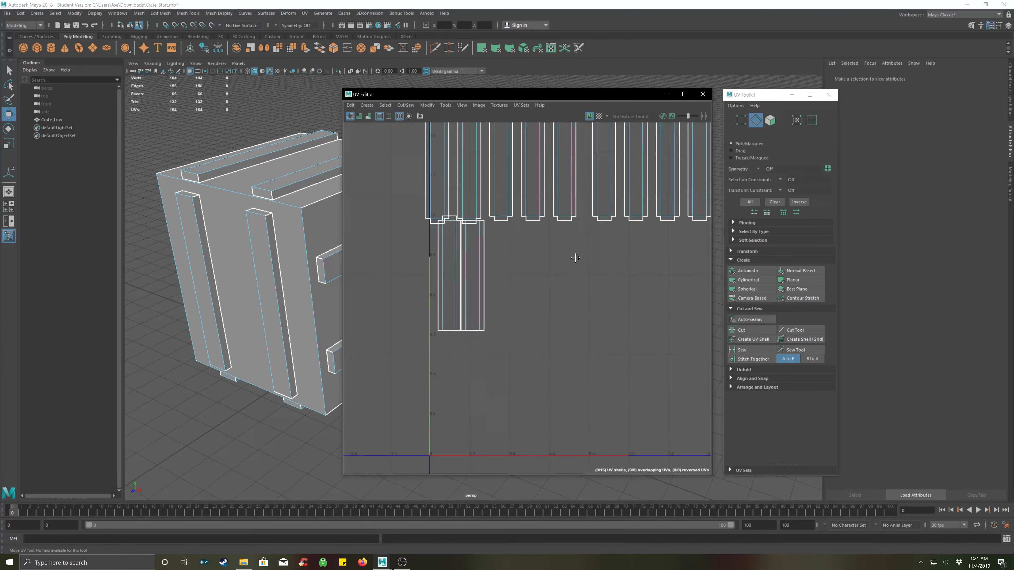
pyautogui.click(445, 336)
pyautogui.press('g')
pyautogui.click(482, 350)
pyautogui.click(473, 333)
pyautogui.press('g')
pyautogui.click(539, 294)
# Stitch the last loose end cap to the upper end of the right plank in the lower row and clear the selection
pyautogui.keyDown('alt'); pyautogui.moveTo(597, 286); pyautogui.dragTo(601, 329, button='middle'); pyautogui.keyUp('alt')
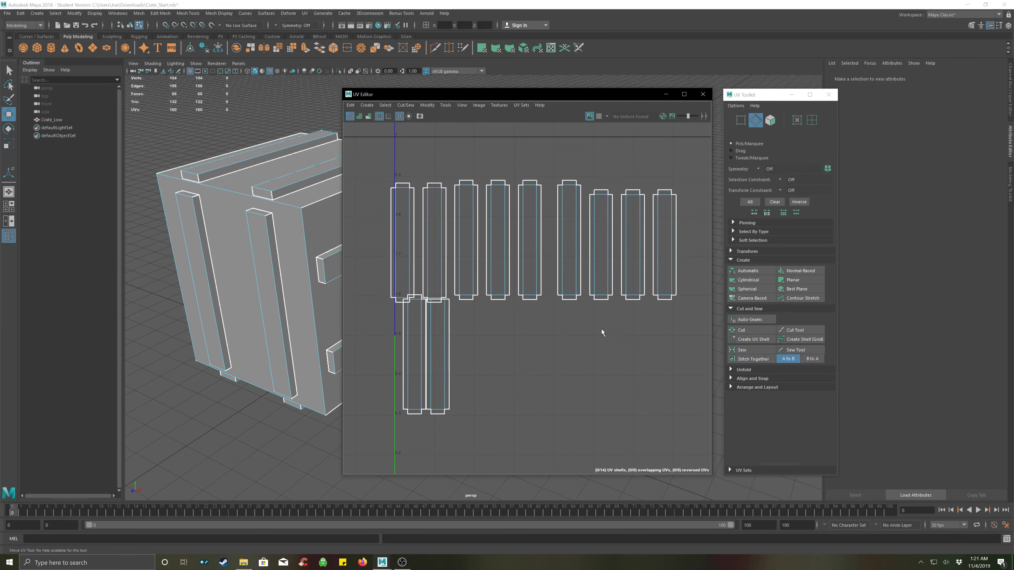
pyautogui.scroll(3, 569, 320)
pyautogui.scroll(-3, 569, 322)
pyautogui.keyDown('alt'); pyautogui.moveTo(692, 300); pyautogui.dragTo(656, 323, button='middle'); pyautogui.keyUp('alt')
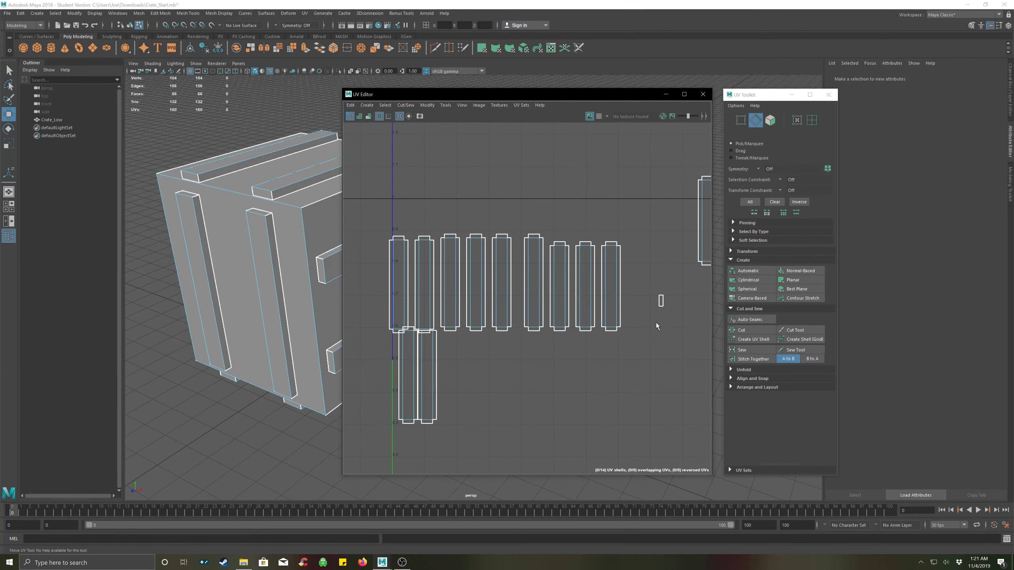
pyautogui.click(668, 304)
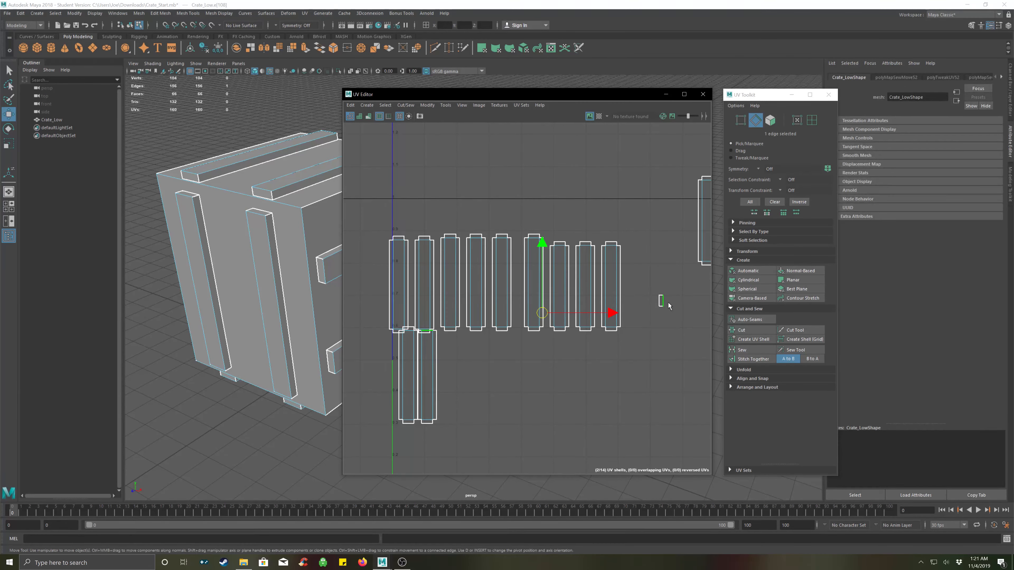
pyautogui.press('g')
pyautogui.click(448, 381)
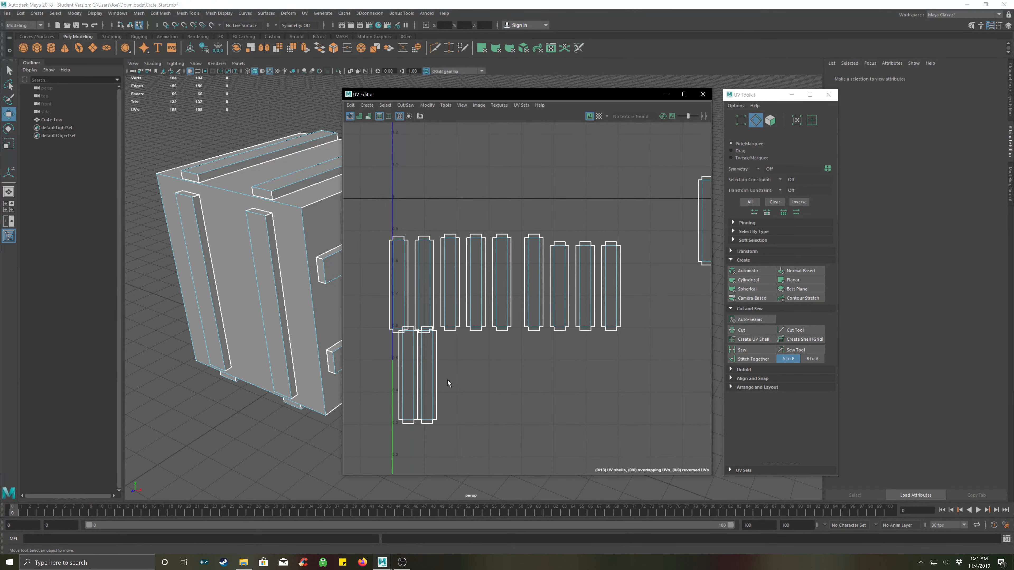
# Select all the crate's UV shells, pack them into the UV tile with Layout, and clear the selection
pyautogui.scroll(-8, 583, 327)
pyautogui.rightClick(609, 267)
pyautogui.click(575, 255)
pyautogui.moveTo(658, 262); pyautogui.dragTo(471, 430)
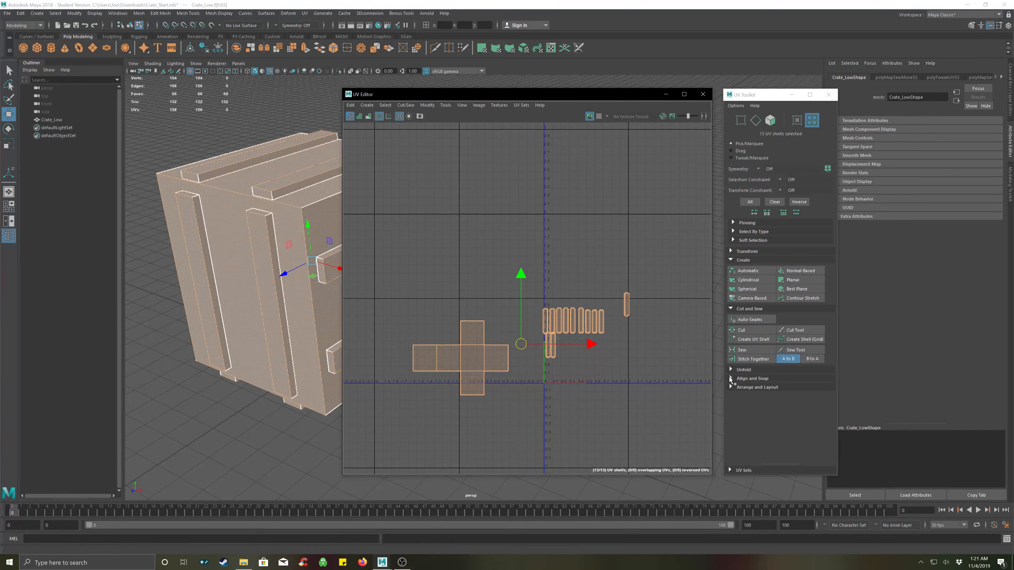
pyautogui.click(731, 387)
pyautogui.scroll(-1, 746, 435)
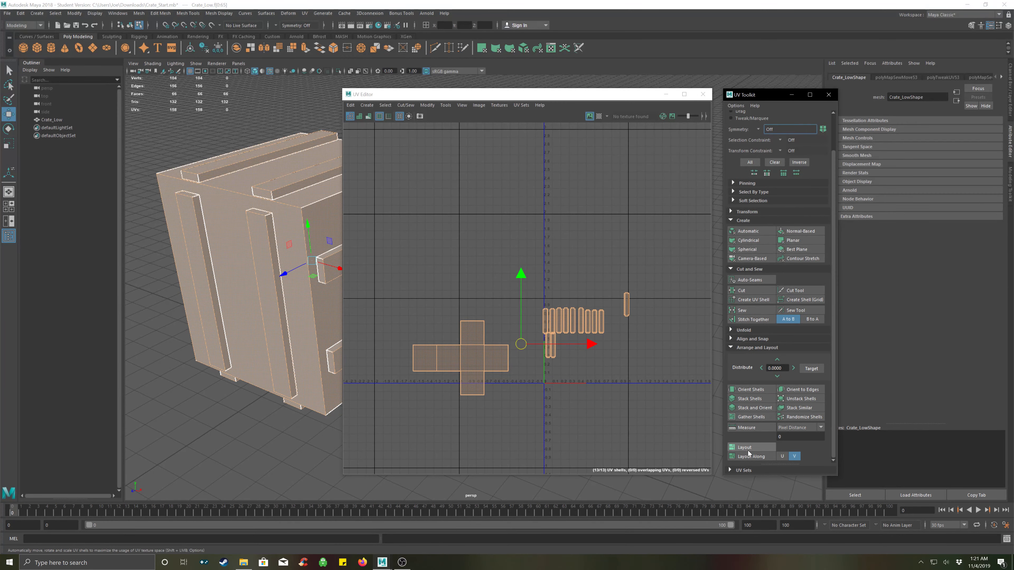
pyautogui.click(744, 447)
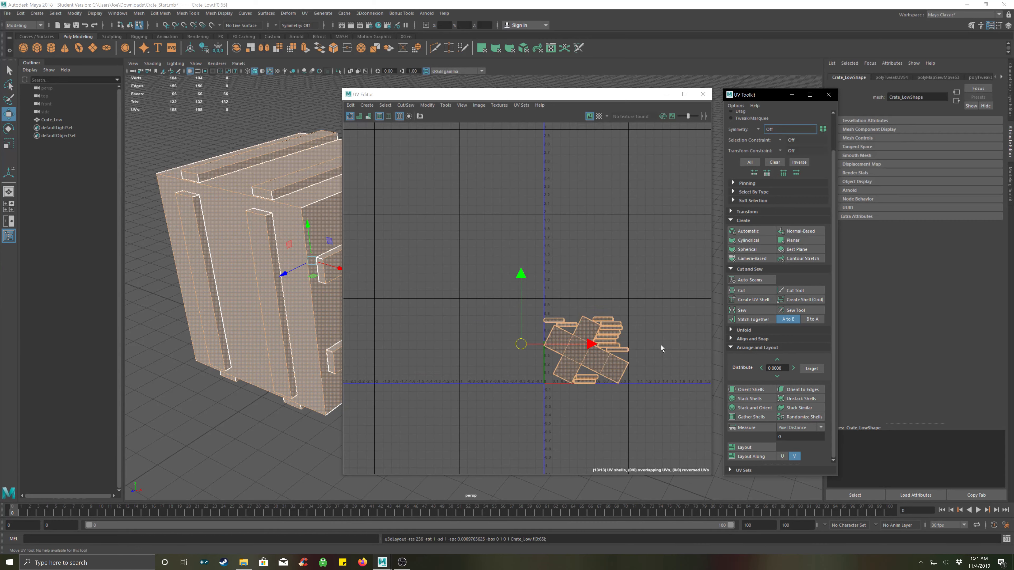
pyautogui.click(566, 393)
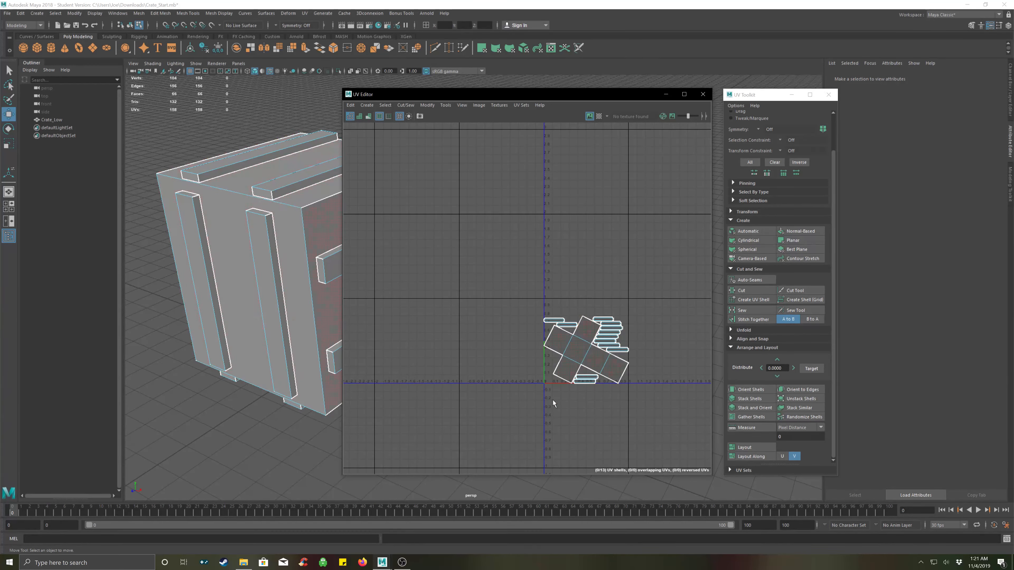
# Try to apply Layout UVs with shell pre-rotation set to Horizontal, and close the options
pyautogui.scroll(1, 581, 414)
pyautogui.scroll(3, 581, 414)
pyautogui.scroll(3, 595, 374)
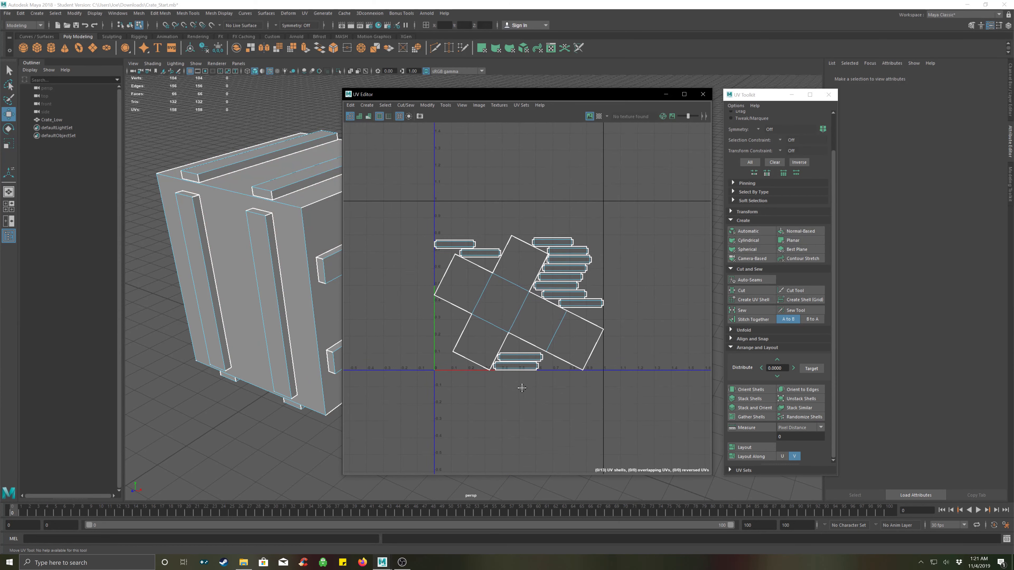
pyautogui.keyDown('alt'); pyautogui.moveTo(567, 398); pyautogui.dragTo(570, 416, button='middle'); pyautogui.keyUp('alt')
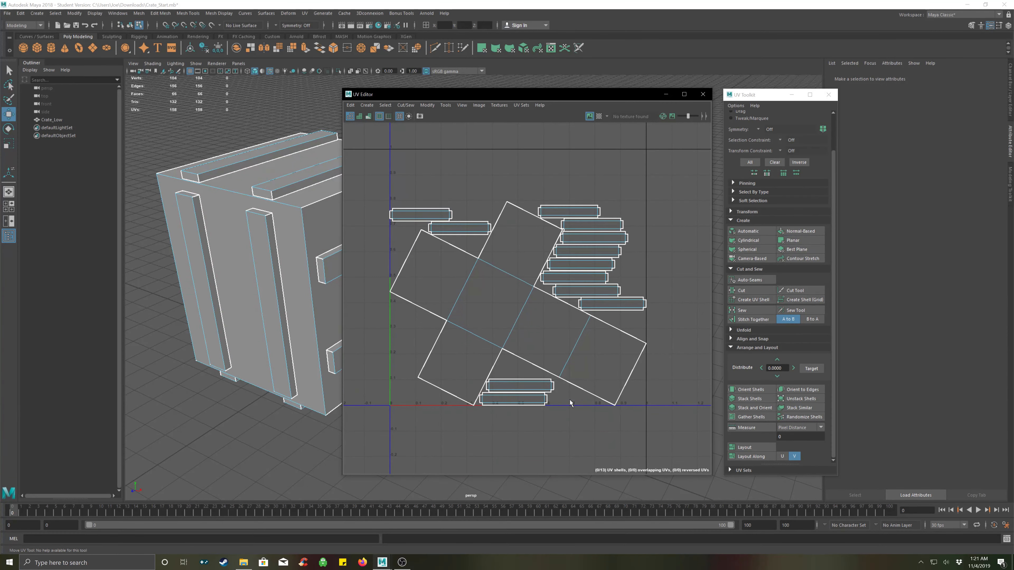
pyautogui.keyDown('shift'); pyautogui.click(743, 448); pyautogui.keyUp('shift')
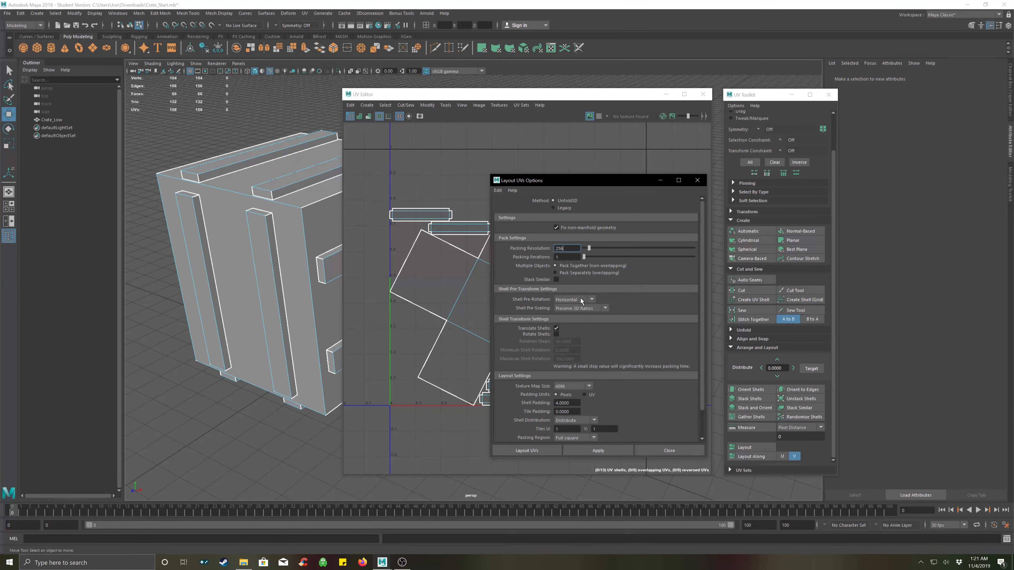
pyautogui.click(577, 300)
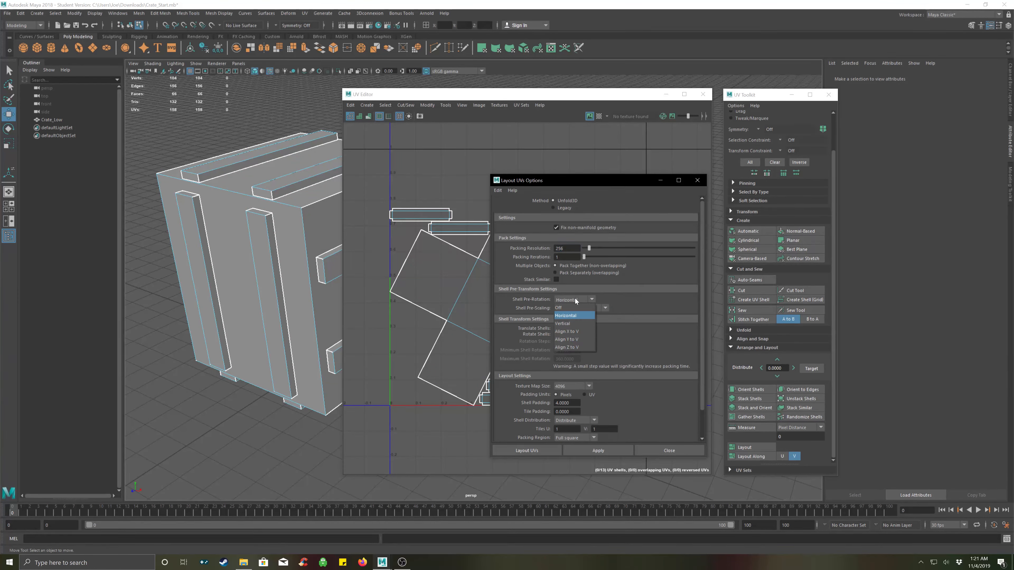
pyautogui.click(572, 316)
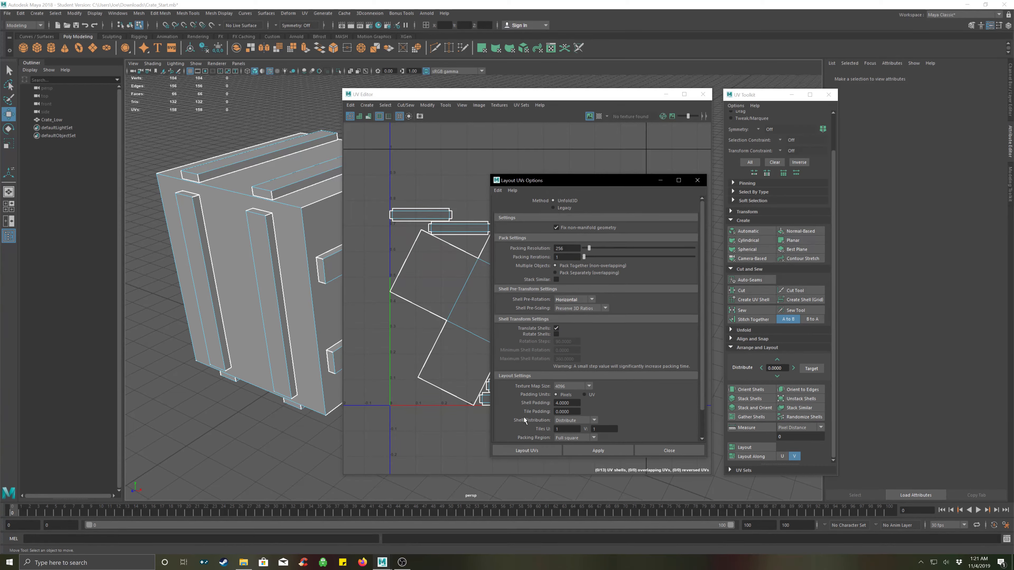
pyautogui.click(601, 452)
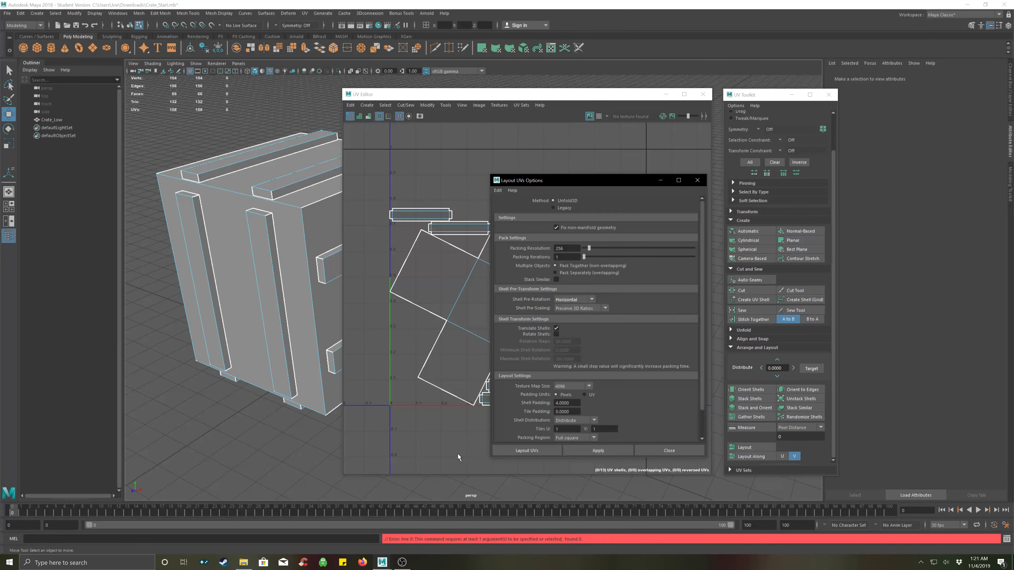
pyautogui.click(669, 451)
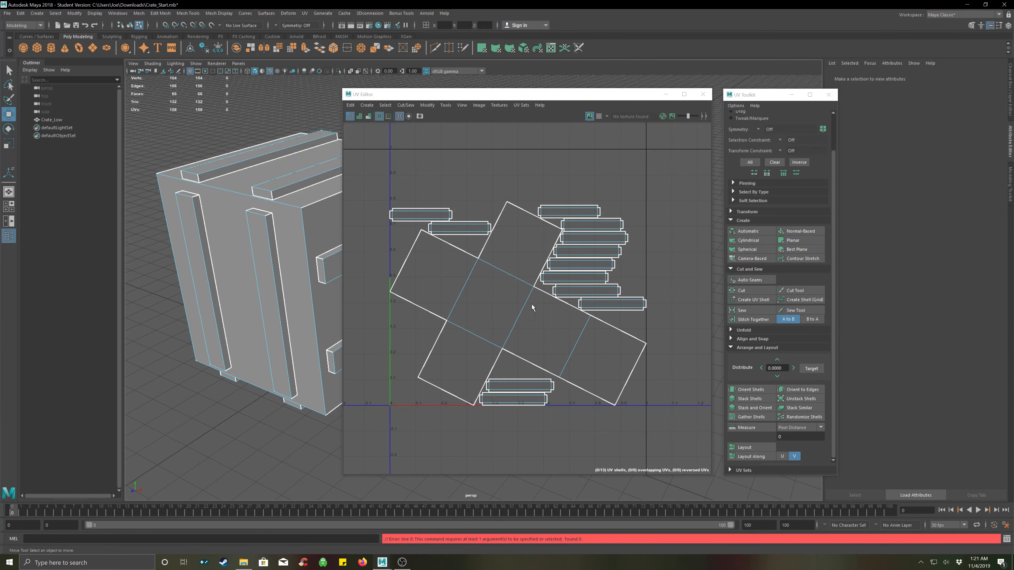
# Try to straighten the whole selected cross-shaped shell with Straighten Shell
pyautogui.click(490, 306)
pyautogui.press('e')
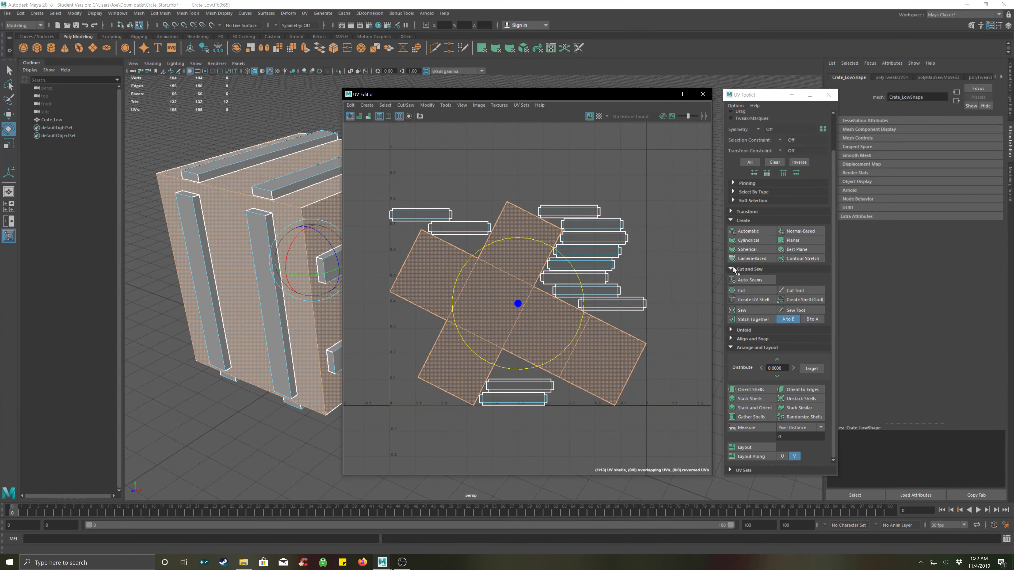
pyautogui.click(730, 340)
pyautogui.click(730, 340)
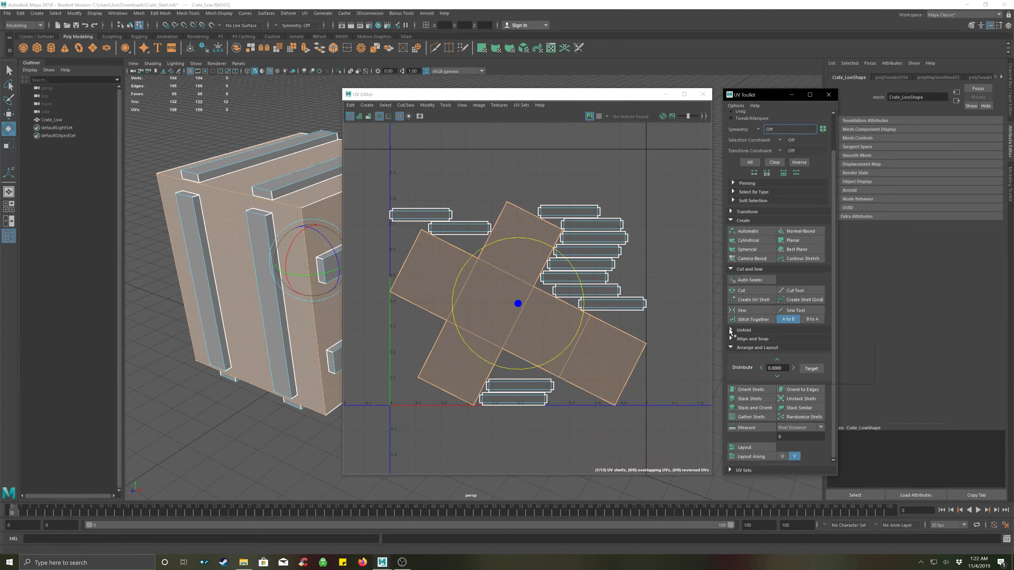
pyautogui.click(731, 330)
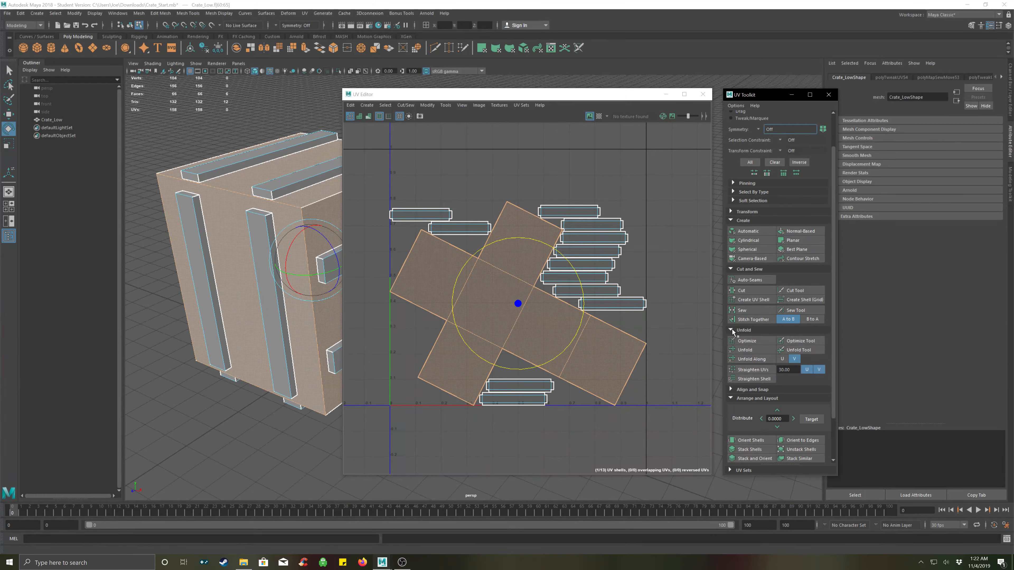
pyautogui.click(753, 379)
# Try Straighten Shell using the cross shell's slanted upper-right border edge, and undo it
pyautogui.moveTo(656, 341); pyautogui.dragTo(563, 323, button='right')
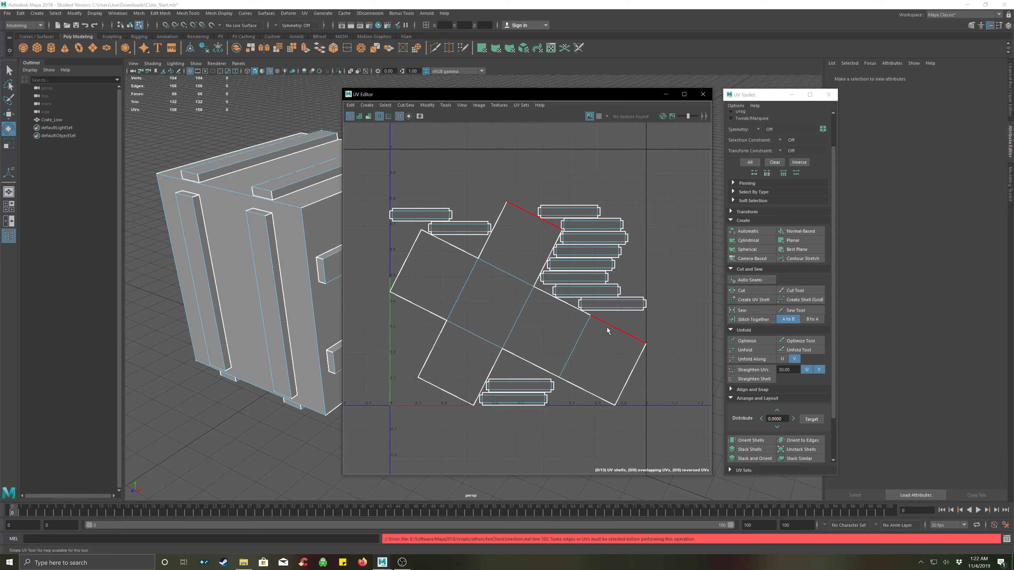
pyautogui.click(587, 315)
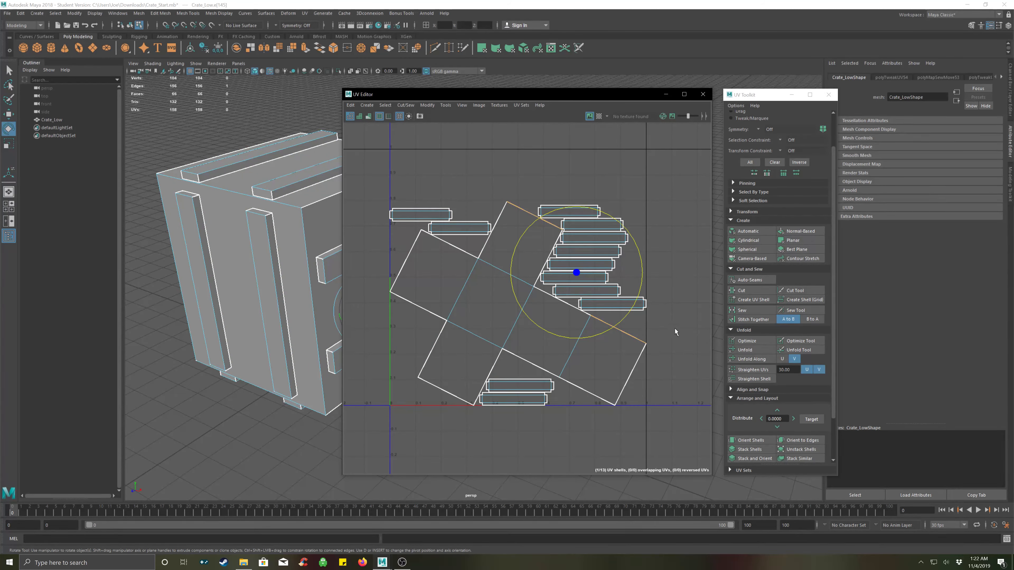
pyautogui.click(745, 380)
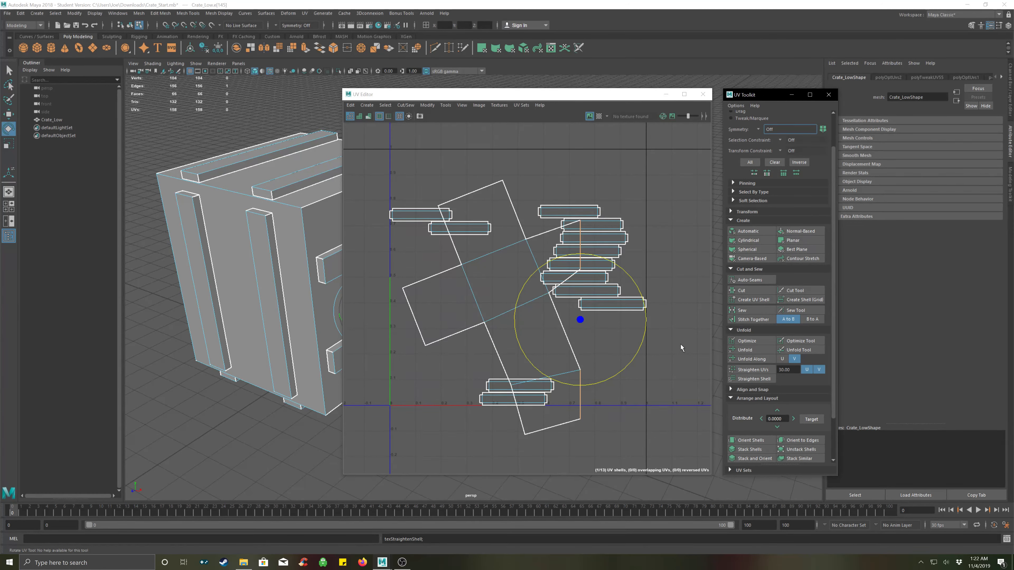
pyautogui.hotkey('ctrl', 'z')
pyautogui.hotkey('ctrl', 'z')
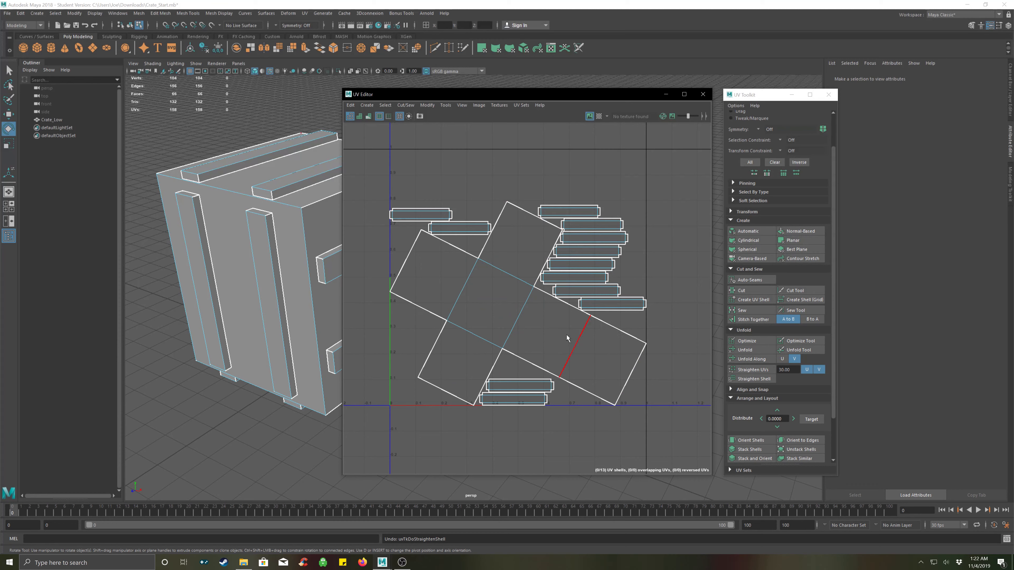
# Rotate the cross-shaped shell counter-clockwise until upright and try running Layout on that shell alone
pyautogui.moveTo(507, 318); pyautogui.dragTo(477, 306, button='right')
pyautogui.click(511, 296)
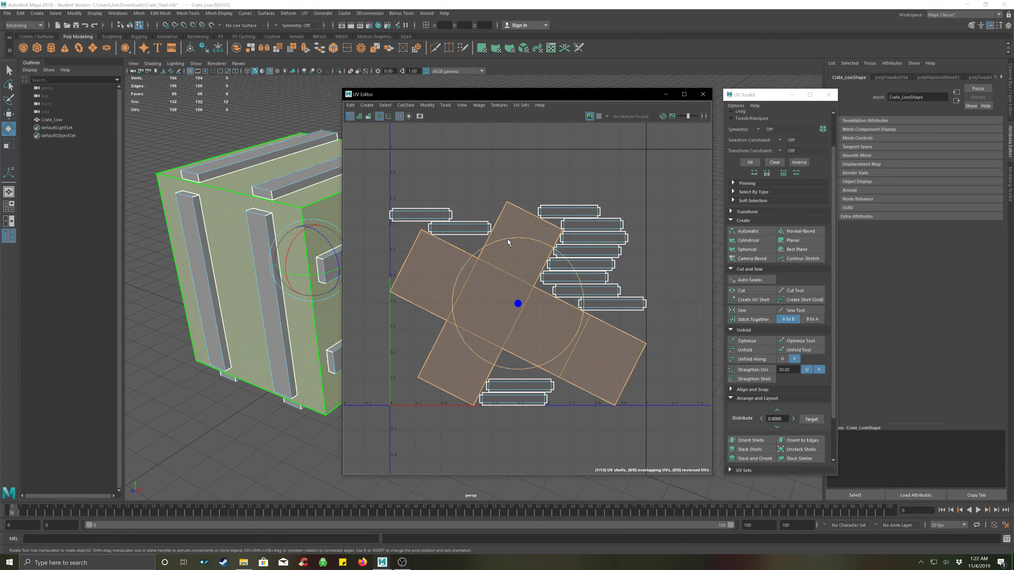
pyautogui.moveTo(508, 241); pyautogui.dragTo(476, 248)
pyautogui.scroll(-2, 746, 385)
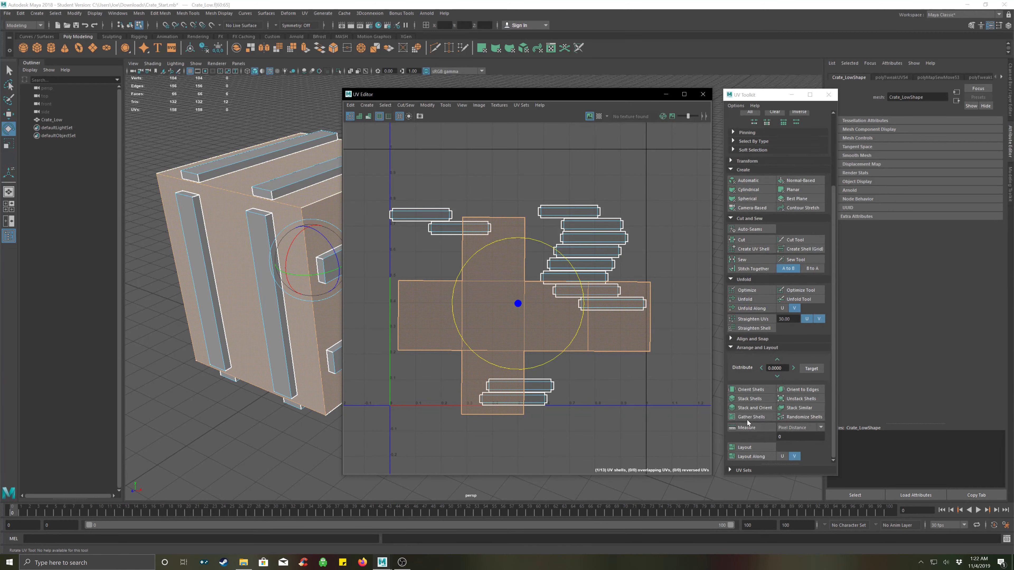
pyautogui.click(751, 448)
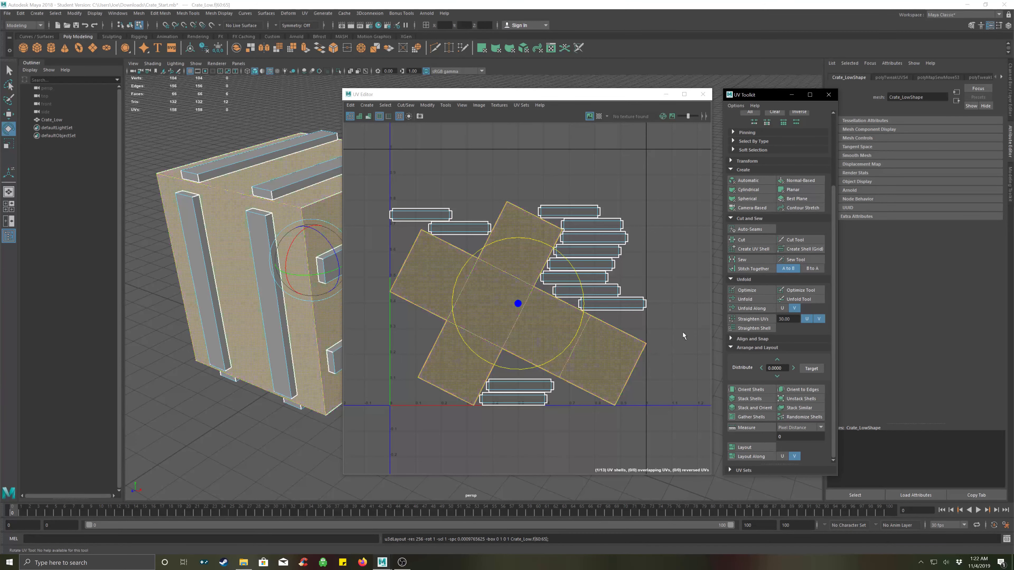
pyautogui.click(650, 414)
# Rotate the cross-shaped shell counter-clockwise until its edges are roughly horizontal and vertical, and deselect it
pyautogui.click(474, 313)
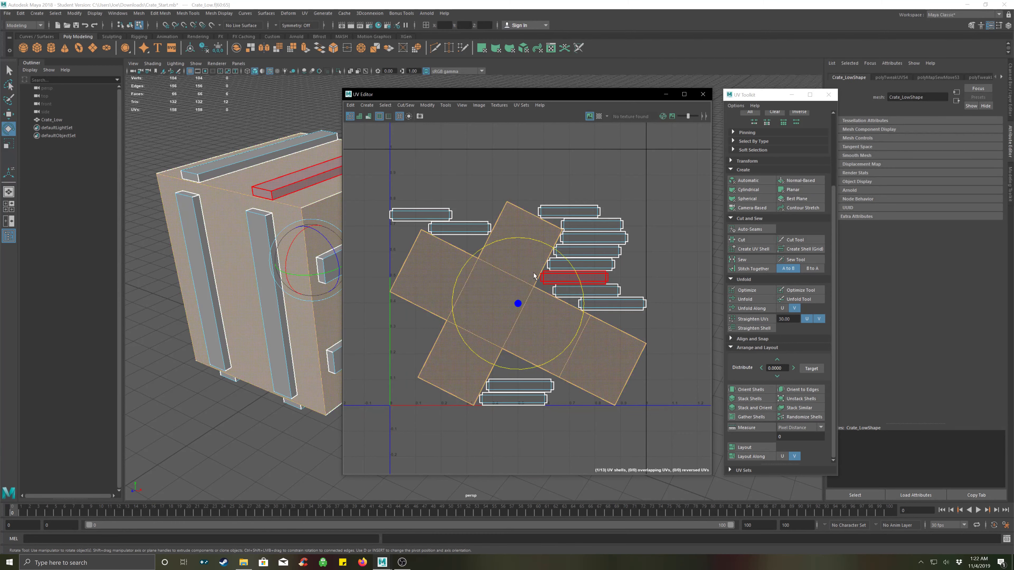
pyautogui.moveTo(504, 242); pyautogui.dragTo(478, 255)
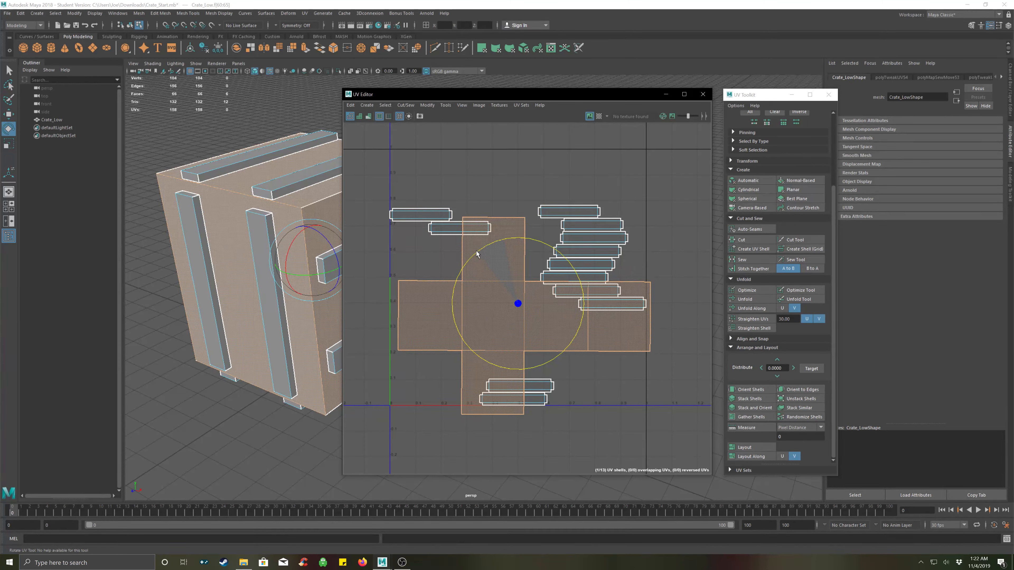
pyautogui.click(413, 259)
# Select the outer border edges of the cross-shaped shell and apply Straighten UVs in both U and V with a value of 30
pyautogui.rightClick(441, 259)
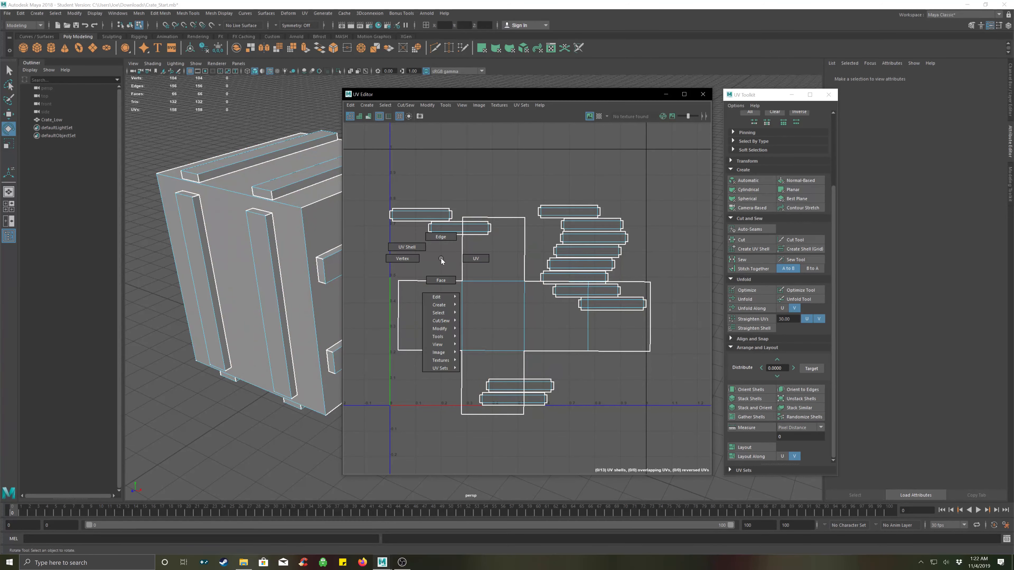
pyautogui.click(441, 237)
pyautogui.click(465, 262)
pyautogui.click(512, 219)
pyautogui.click(643, 412)
pyautogui.rightClick(439, 285)
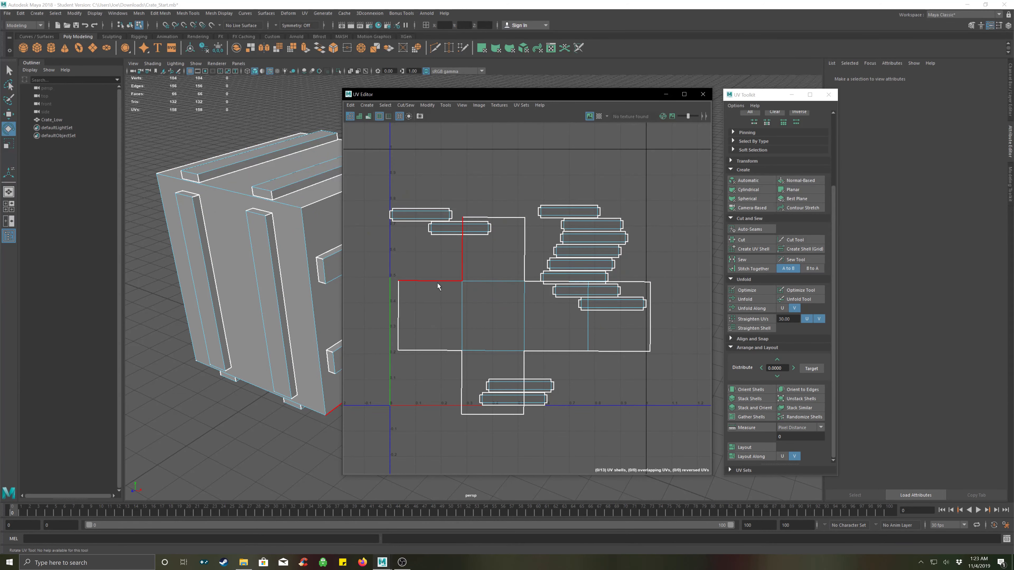
pyautogui.click(431, 282)
pyautogui.click(497, 284)
pyautogui.keyDown('shift'); pyautogui.click(535, 284); pyautogui.keyUp('shift')
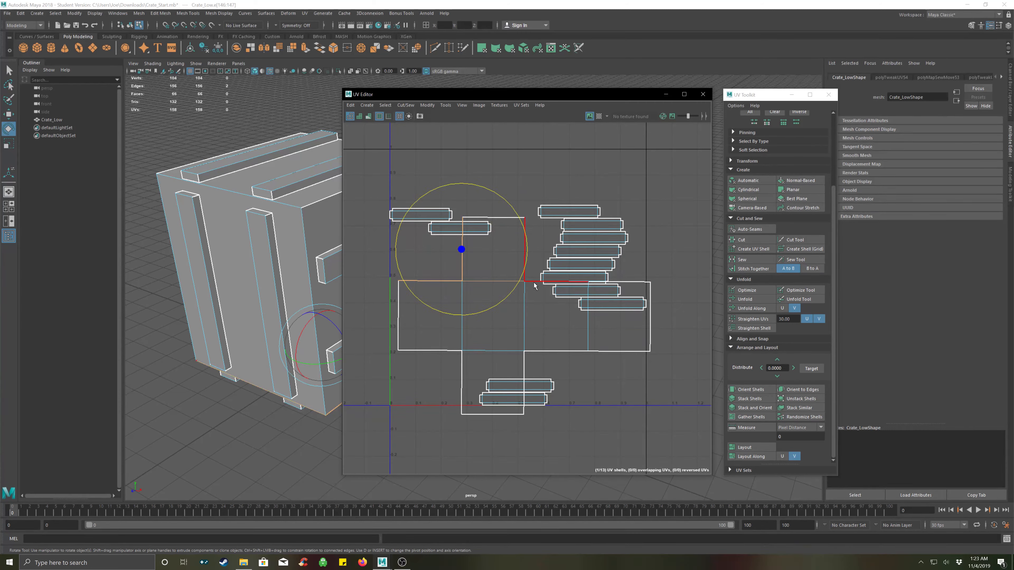
pyautogui.keyDown('shift'); pyautogui.click(534, 281); pyautogui.keyUp('shift')
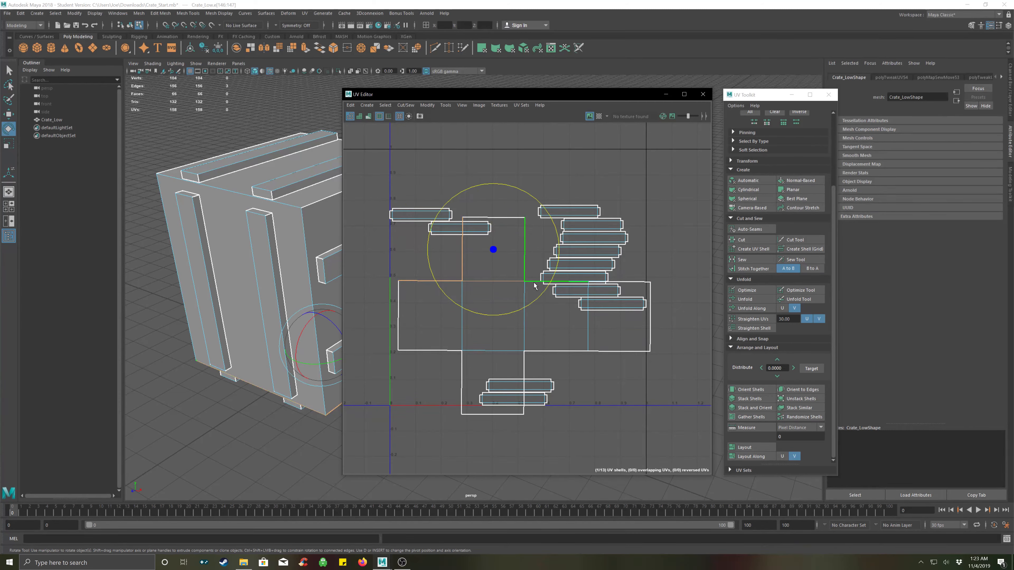
pyautogui.keyDown('shift'); pyautogui.click(629, 284); pyautogui.keyUp('shift')
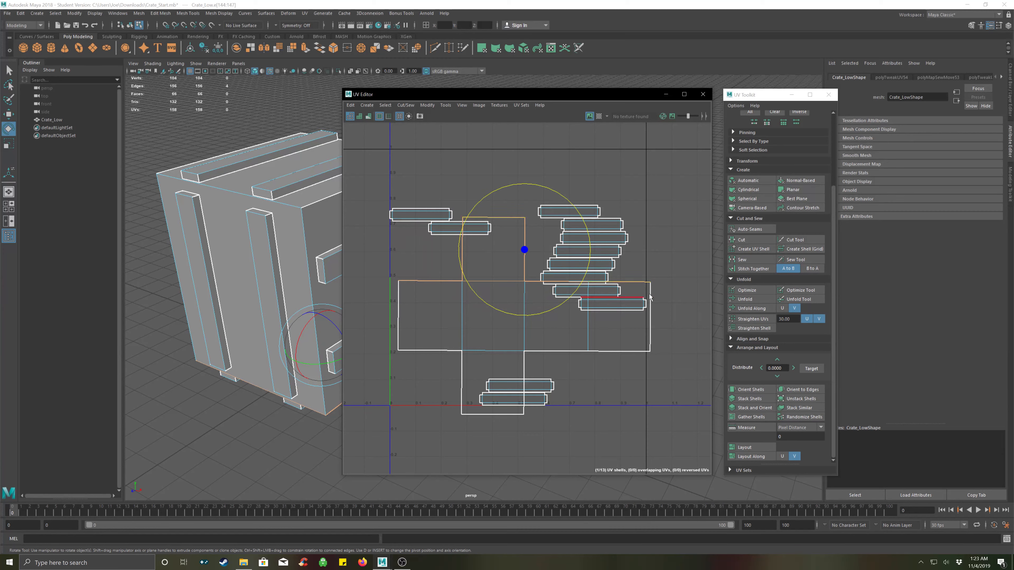
pyautogui.keyDown('shift'); pyautogui.click(638, 354); pyautogui.keyUp('shift')
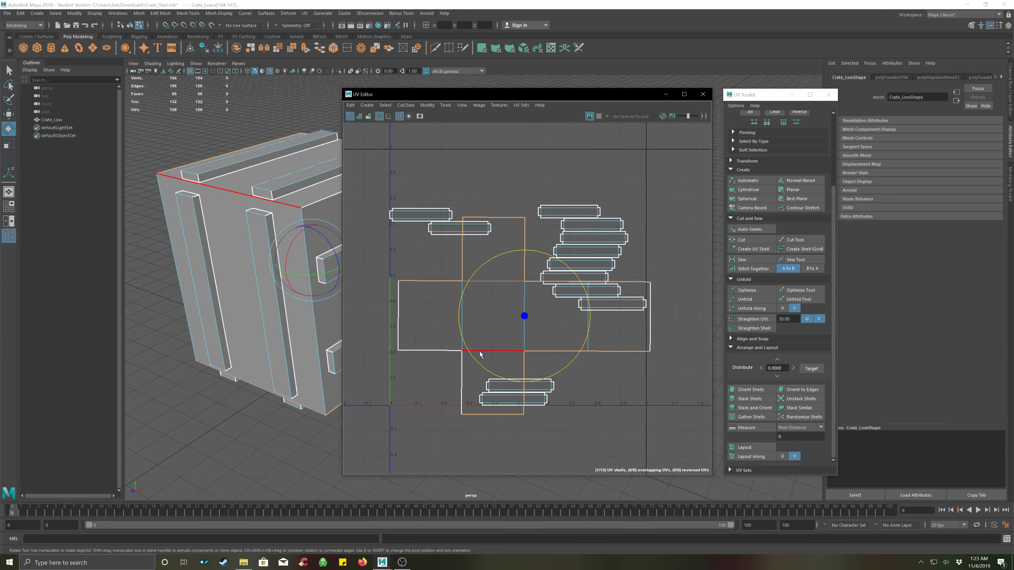
pyautogui.keyDown('shift'); pyautogui.click(447, 352); pyautogui.keyUp('shift')
pyautogui.keyDown('shift'); pyautogui.click(398, 322); pyautogui.keyUp('shift')
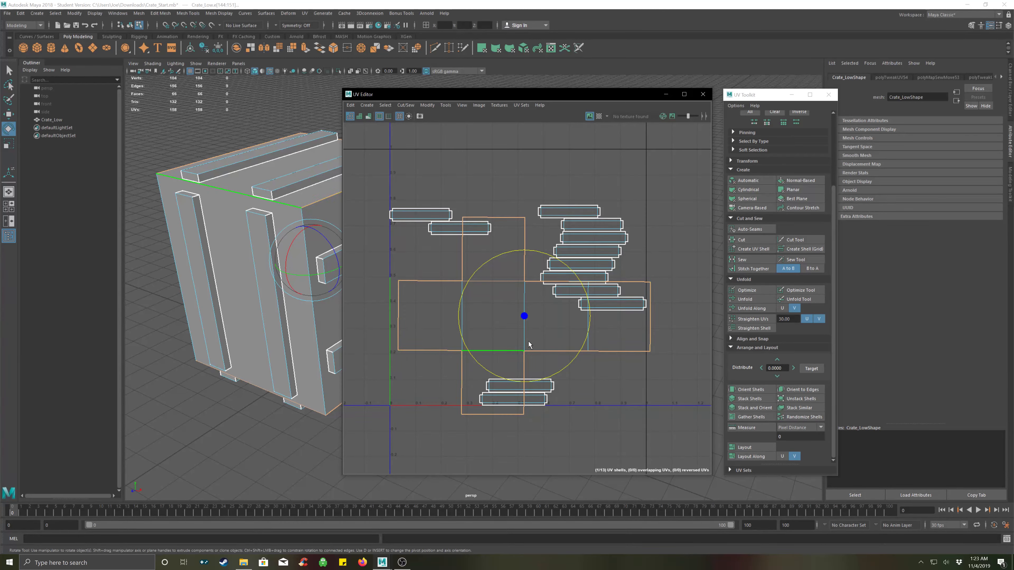
pyautogui.click(753, 319)
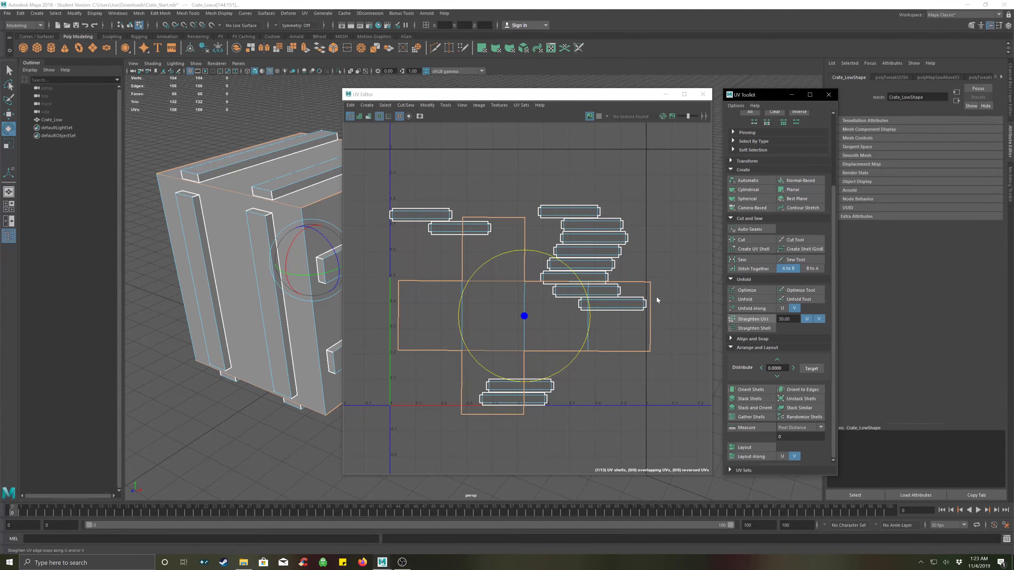
# Clear the cross-shaped shell's selection, set Shell Pre-Rotation to Off in the Layout UVs options, and close the options
pyautogui.click(668, 289)
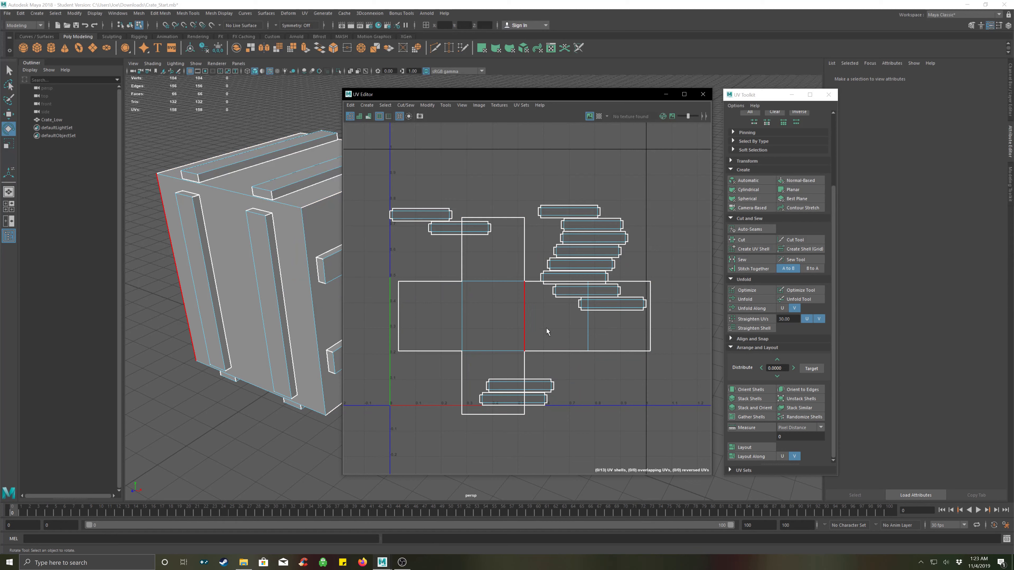
pyautogui.moveTo(504, 314); pyautogui.dragTo(492, 296, button='right')
pyautogui.click(514, 321)
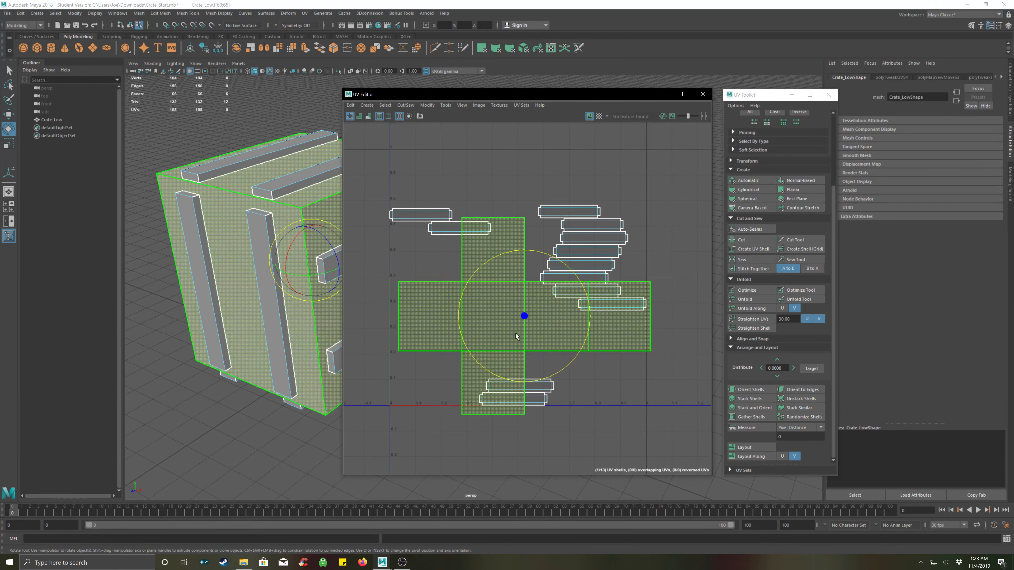
pyautogui.click(687, 326)
pyautogui.click(747, 448)
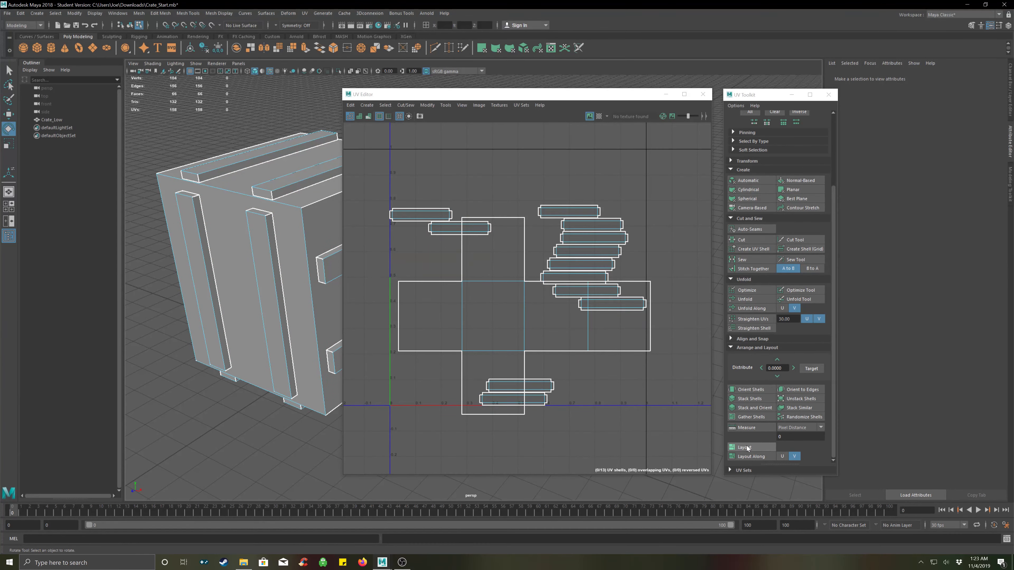
pyautogui.click(579, 300)
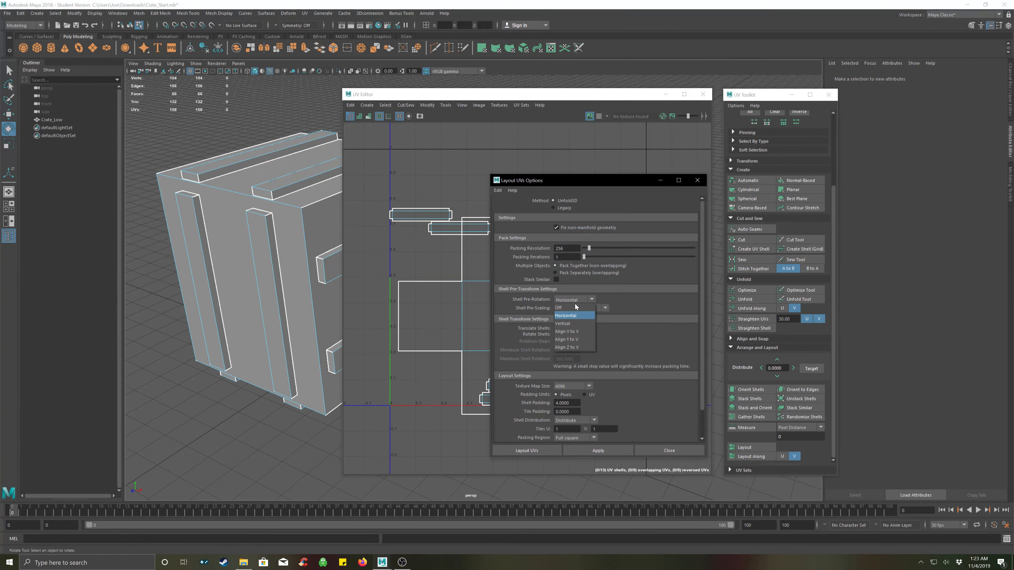
pyautogui.click(559, 307)
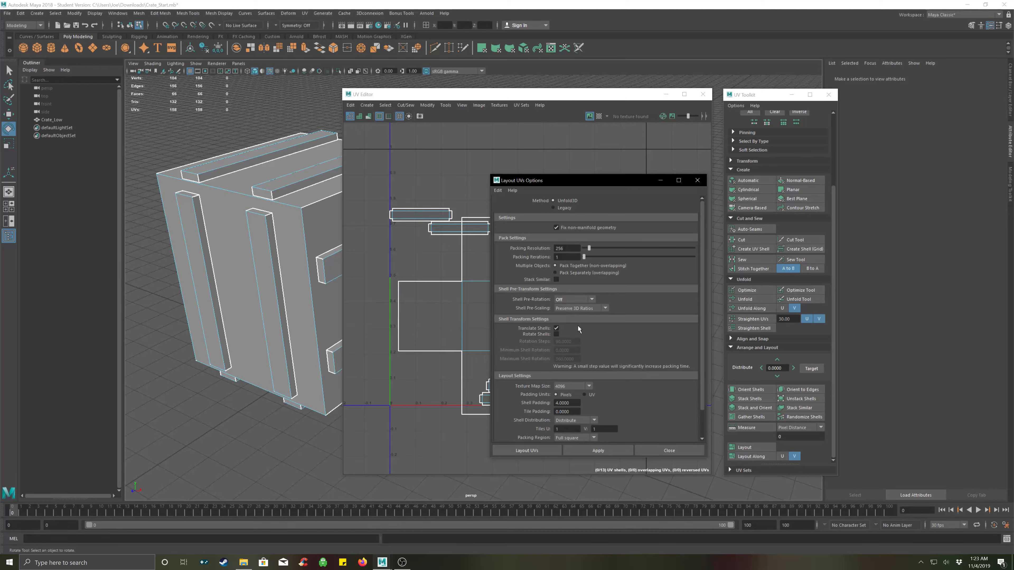
pyautogui.click(669, 451)
# Run Layout on all UV shells together, repeat it once, and clear the selection
pyautogui.moveTo(682, 159); pyautogui.dragTo(377, 460)
pyautogui.click(747, 456)
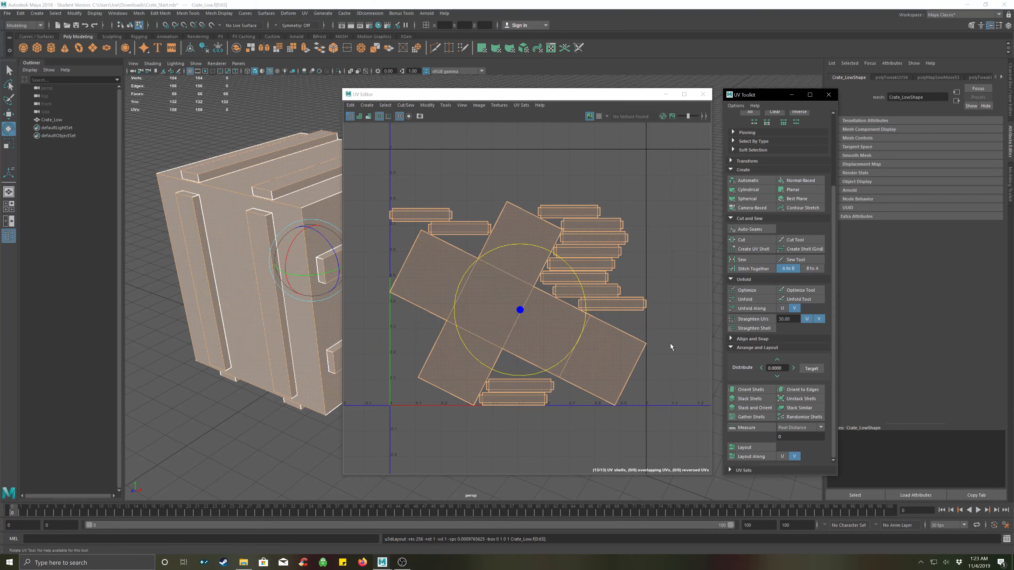
pyautogui.click(680, 313)
pyautogui.click(543, 317)
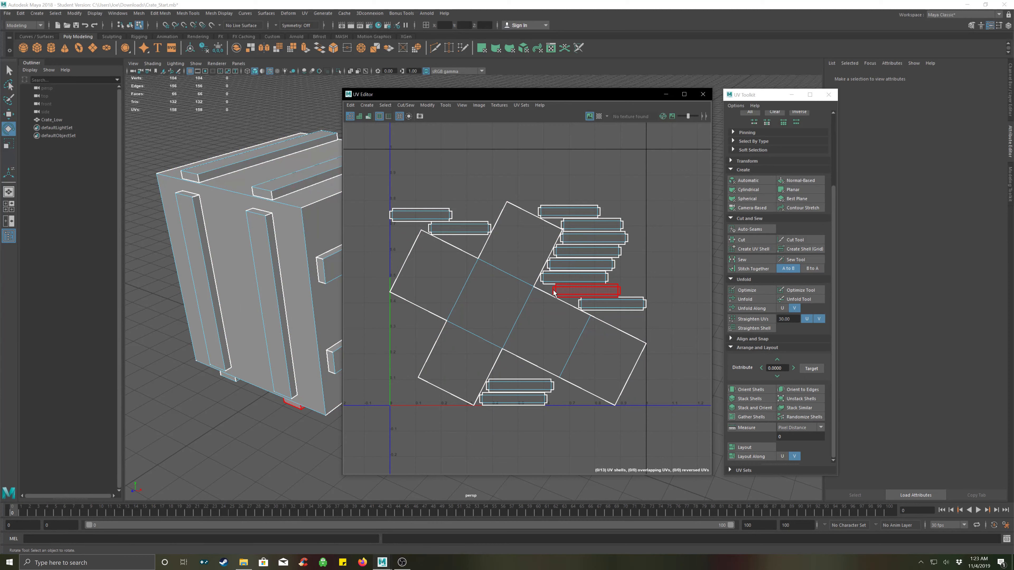
pyautogui.scroll(-3, 654, 232)
pyautogui.moveTo(685, 192); pyautogui.dragTo(457, 302)
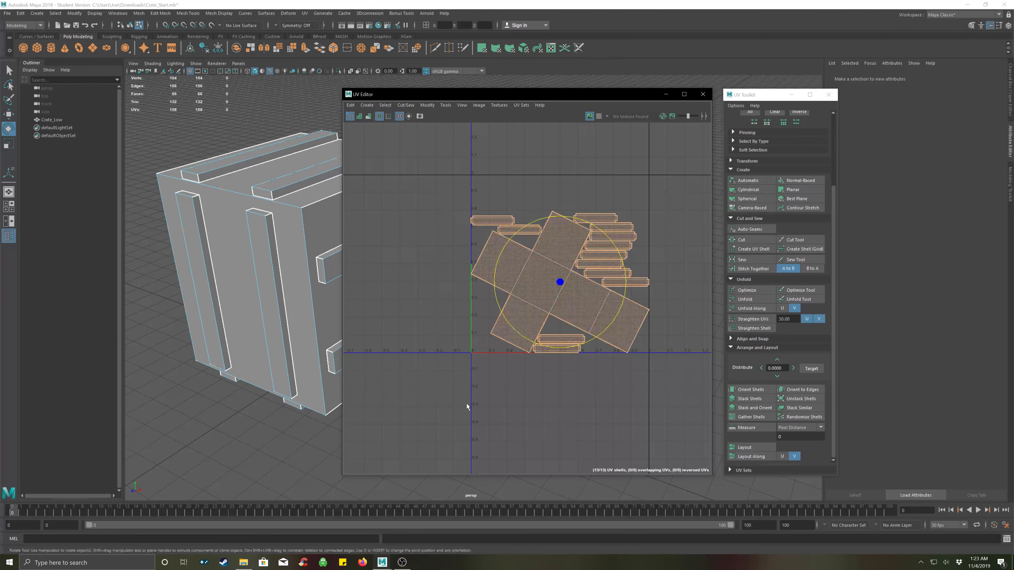
pyautogui.click(753, 448)
pyautogui.click(579, 400)
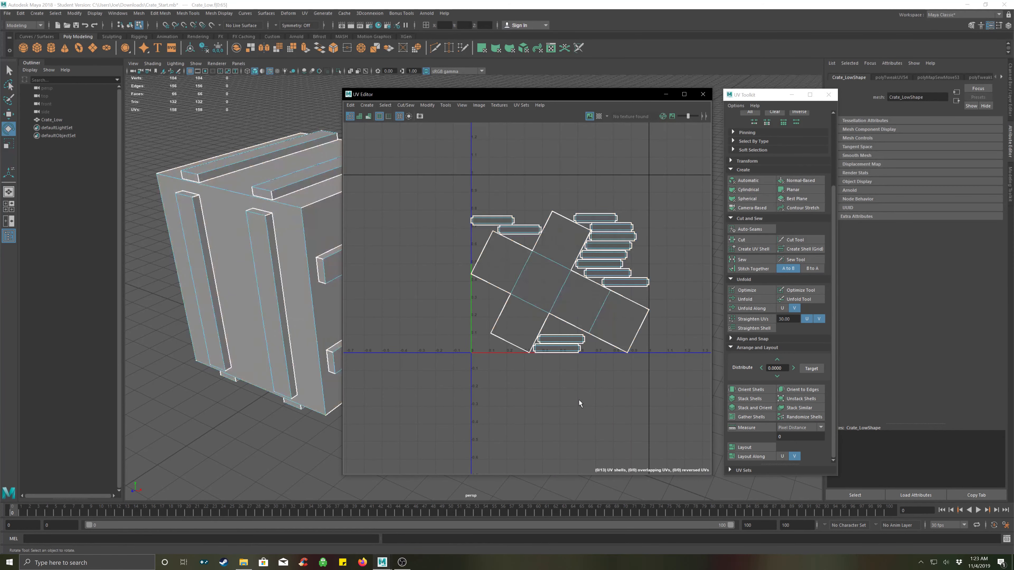
# Cut the UV edge that joins the outermost face to the long arm of the cross-shaped shell
pyautogui.moveTo(617, 321); pyautogui.dragTo(600, 309, button='right')
pyautogui.click(602, 308)
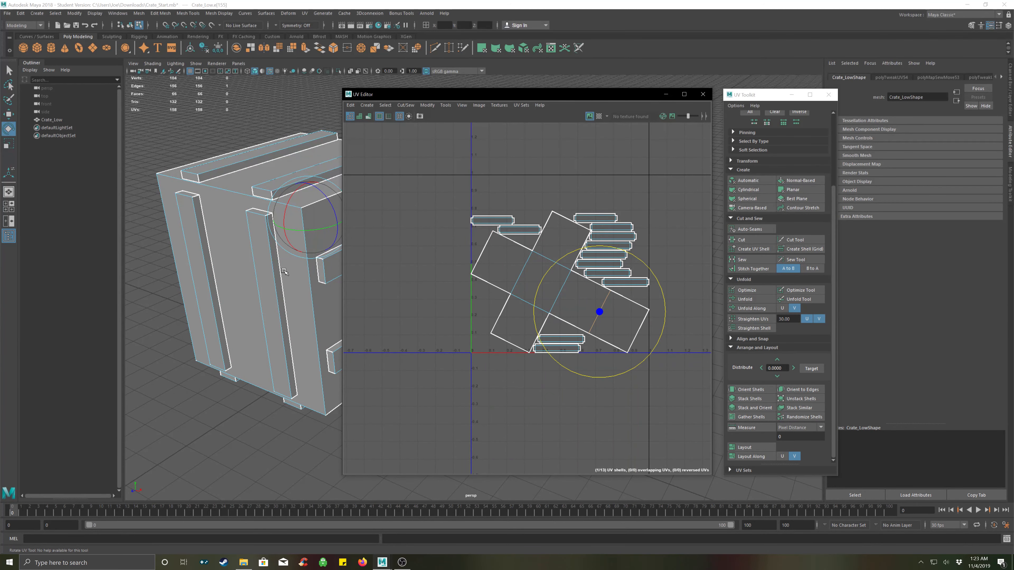
pyautogui.keyDown('alt'); pyautogui.moveTo(284, 272); pyautogui.dragTo(124, 280); pyautogui.keyUp('alt')
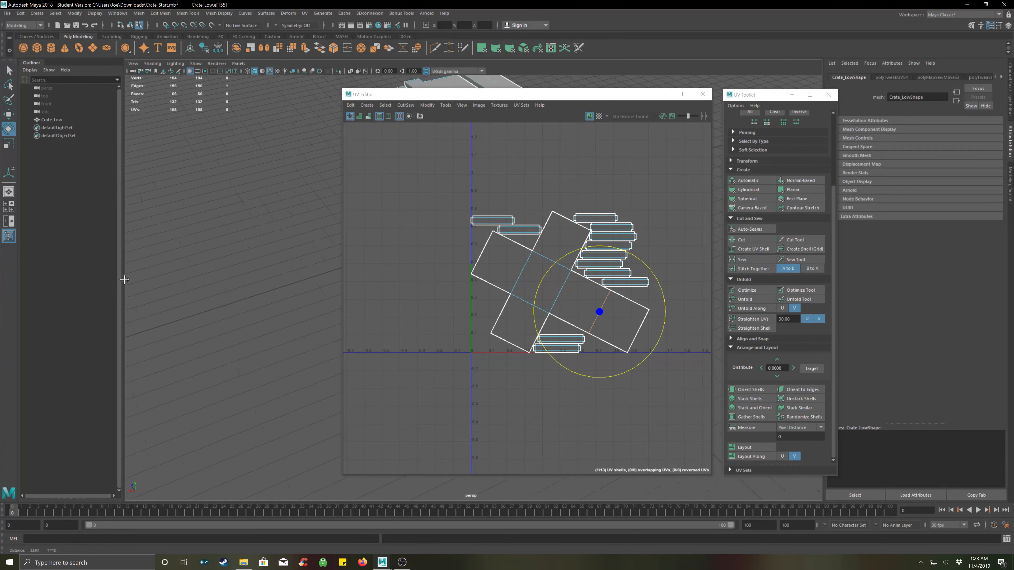
pyautogui.keyDown('alt'); pyautogui.moveTo(251, 264); pyautogui.dragTo(266, 320); pyautogui.keyUp('alt')
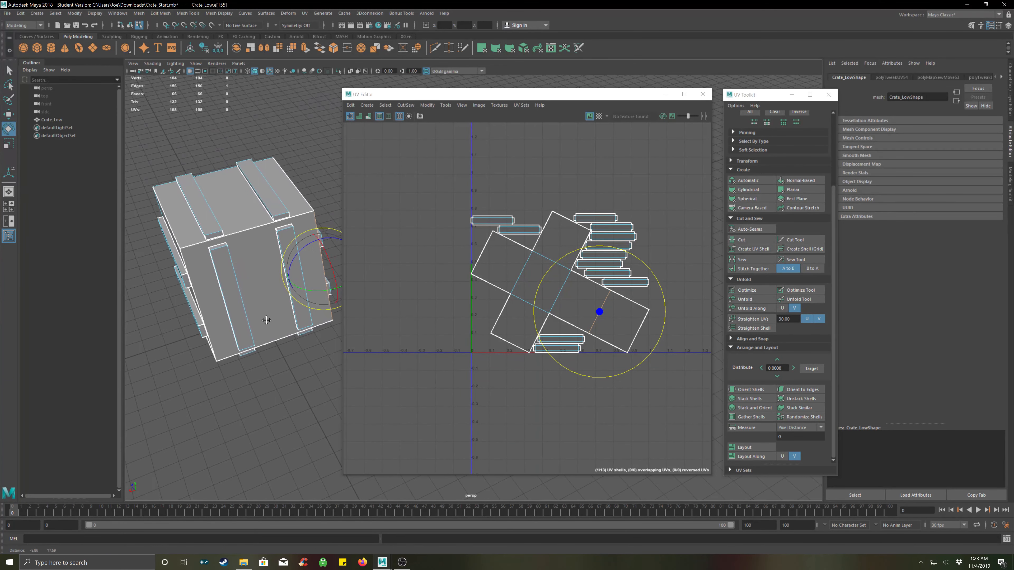
pyautogui.press('t')
pyautogui.click(755, 241)
pyautogui.click(669, 236)
# Select all UV shells and apply Layout with Horizontal shell pre-rotation and Preserve 3D Ratios pre-scaling
pyautogui.rightClick(673, 183)
pyautogui.moveTo(644, 172); pyautogui.dragTo(643, 172, button='right')
pyautogui.moveTo(666, 171); pyautogui.dragTo(437, 399)
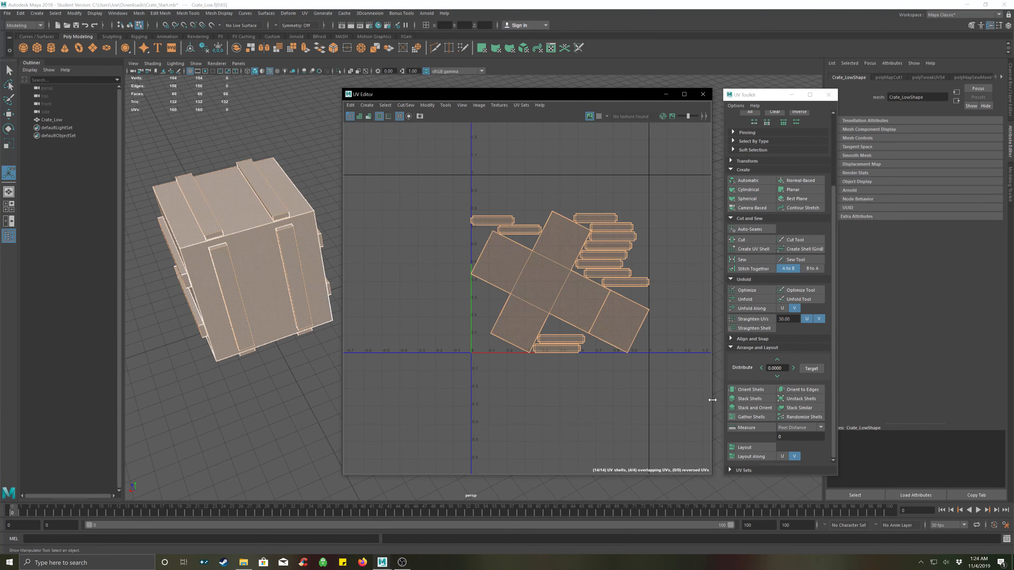
pyautogui.click(745, 447)
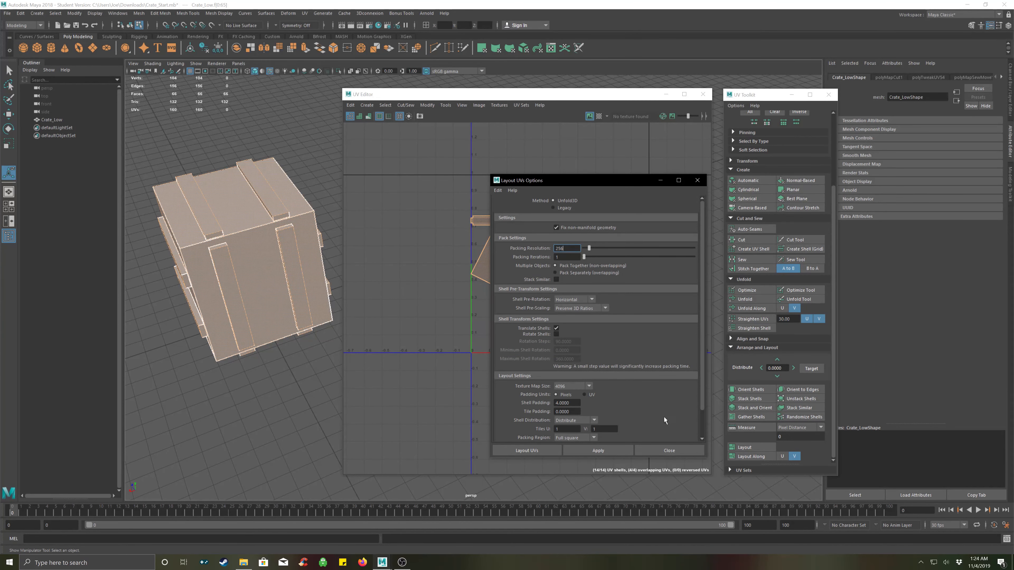
pyautogui.click(585, 452)
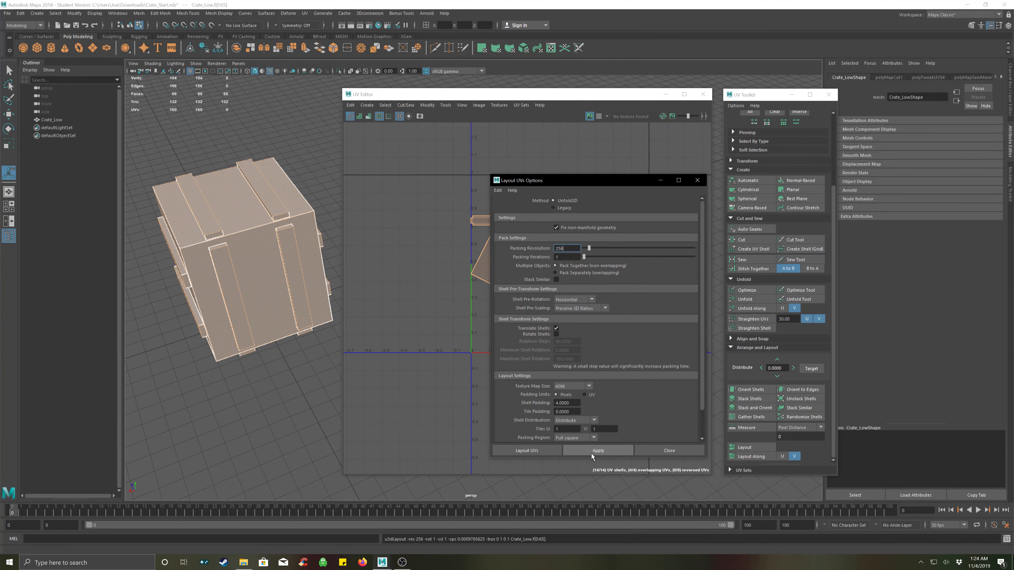
pyautogui.click(669, 449)
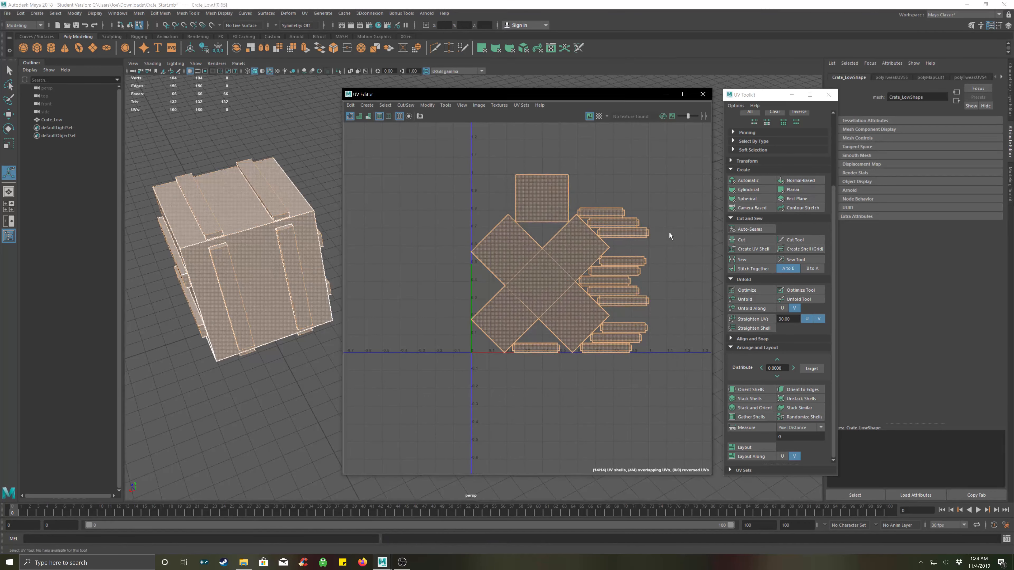
# Unfold the X-shaped and square shells together, and run Unfold again on all shells
pyautogui.click(524, 292)
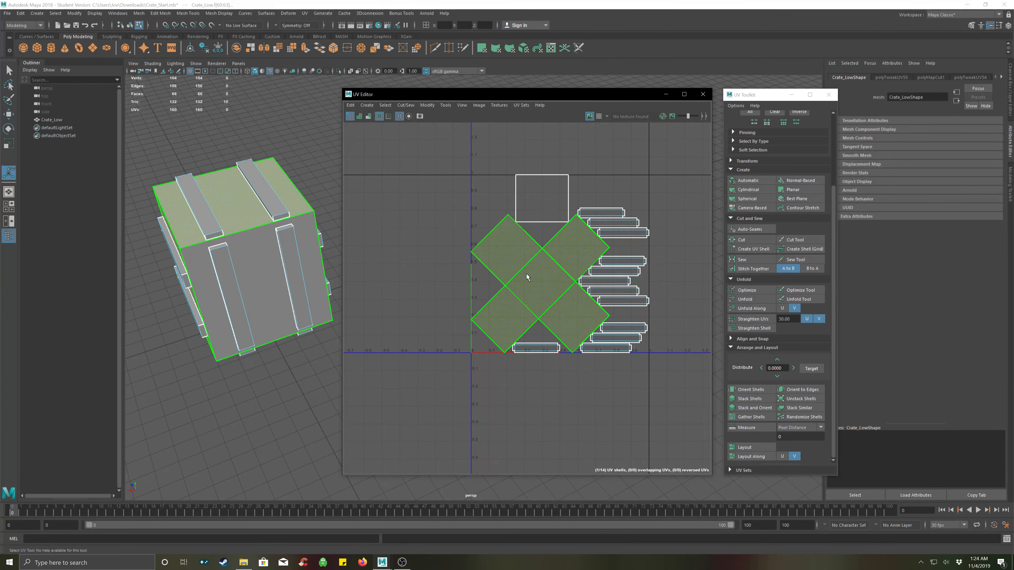
pyautogui.press('t')
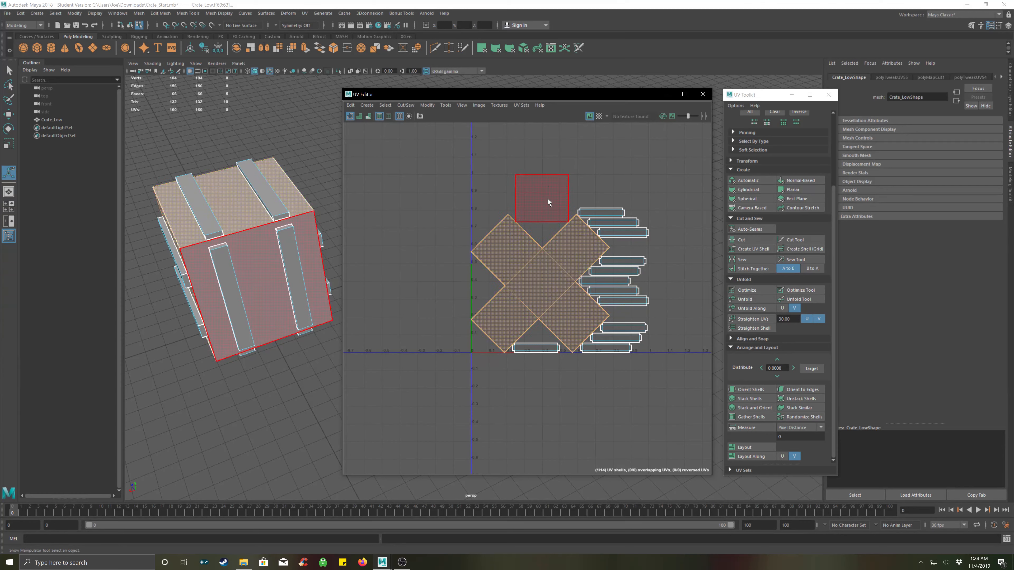
pyautogui.keyDown('shift'); pyautogui.click(547, 202); pyautogui.keyUp('shift')
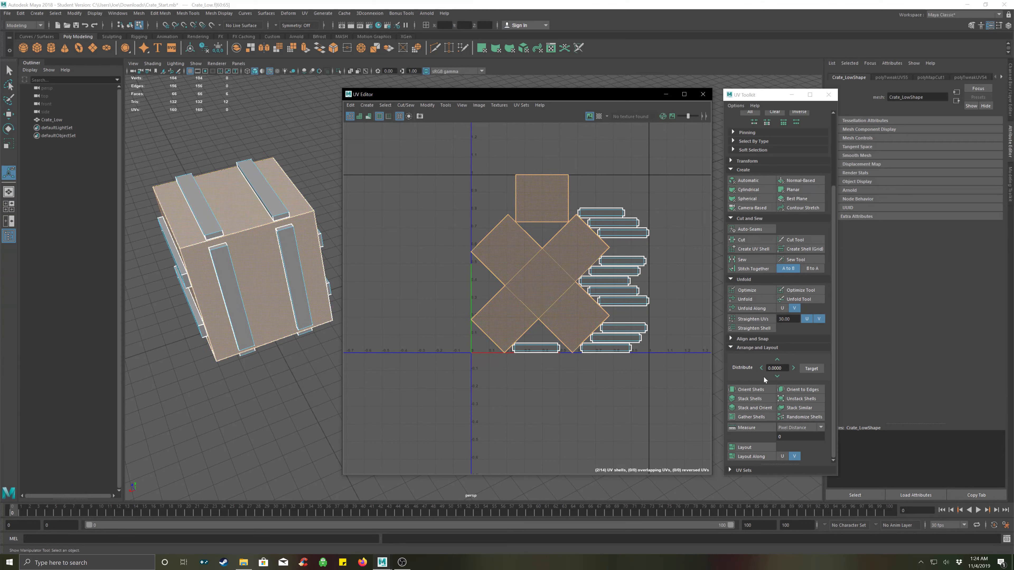
pyautogui.click(744, 298)
pyautogui.click(660, 211)
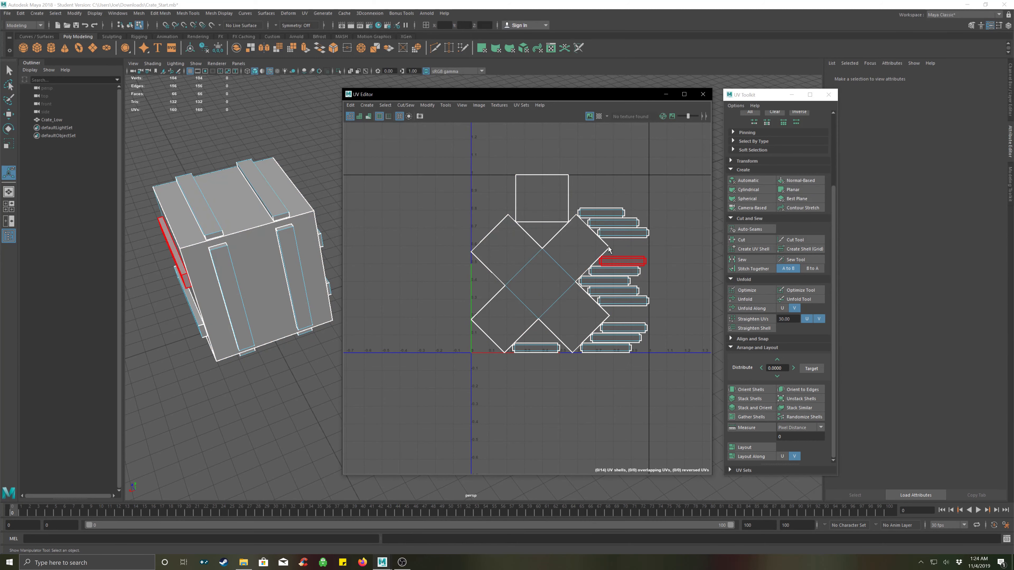
pyautogui.moveTo(669, 165); pyautogui.dragTo(443, 402)
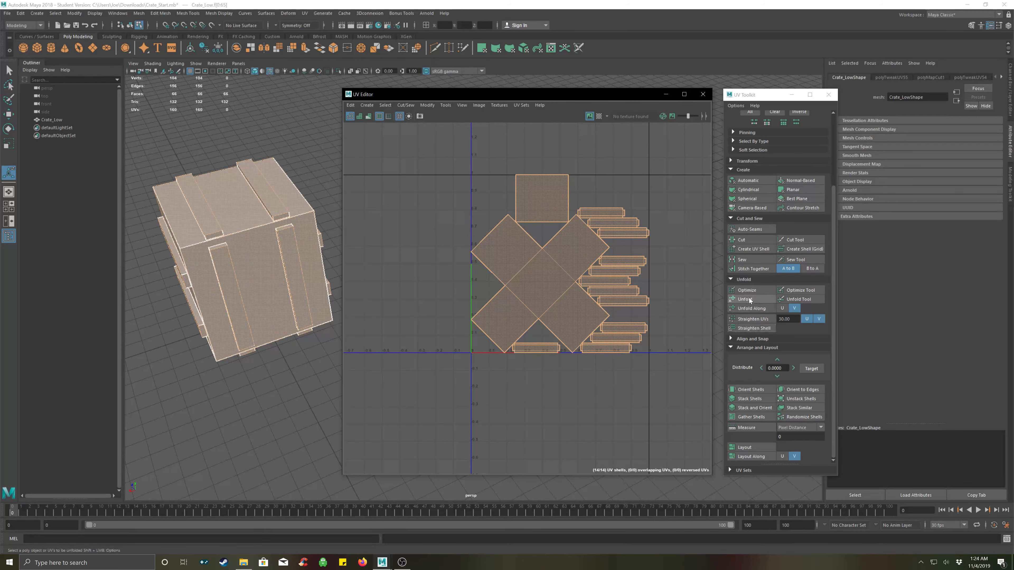
pyautogui.click(745, 299)
pyautogui.click(648, 313)
# Select the X-shaped shell's faces one by one and check which side of the crate each of them covers
pyautogui.click(538, 272)
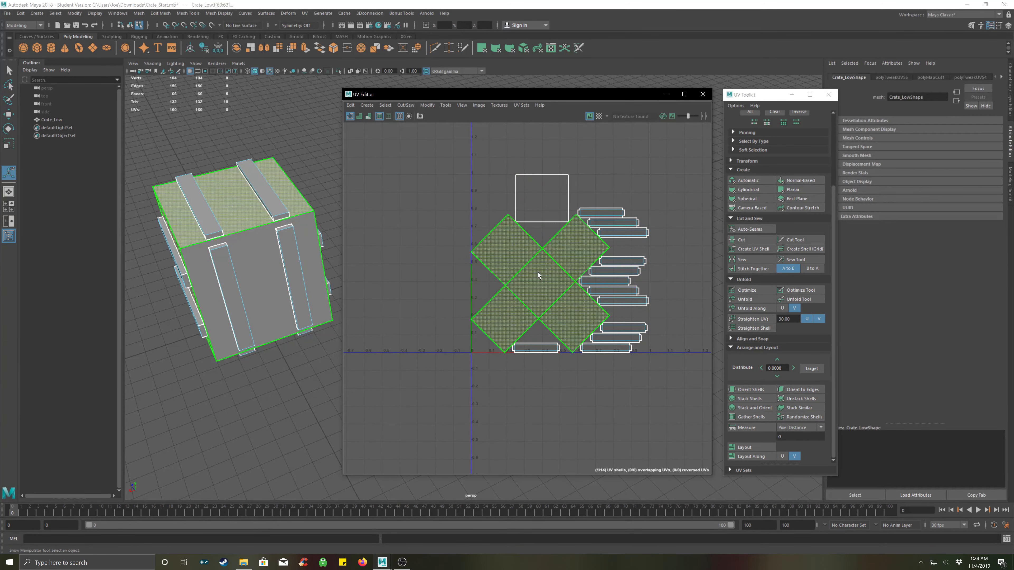
pyautogui.scroll(4, 546, 271)
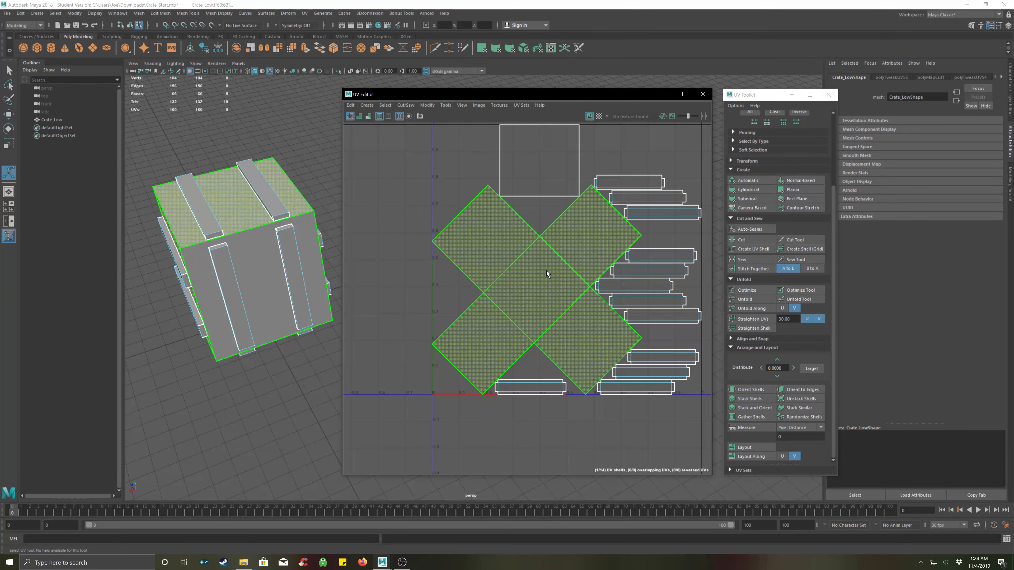
pyautogui.scroll(-3, 546, 270)
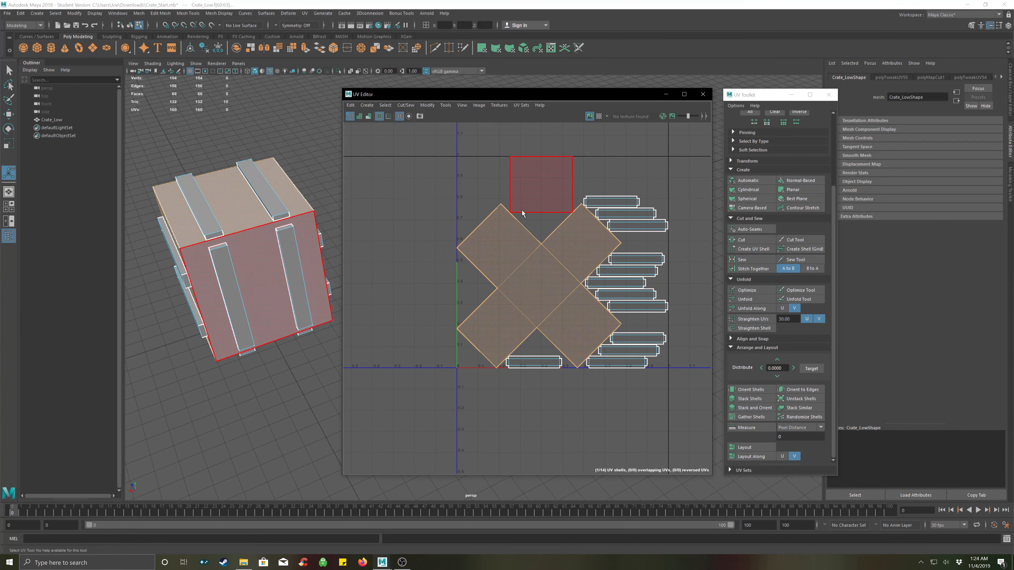
pyautogui.rightClick(471, 237)
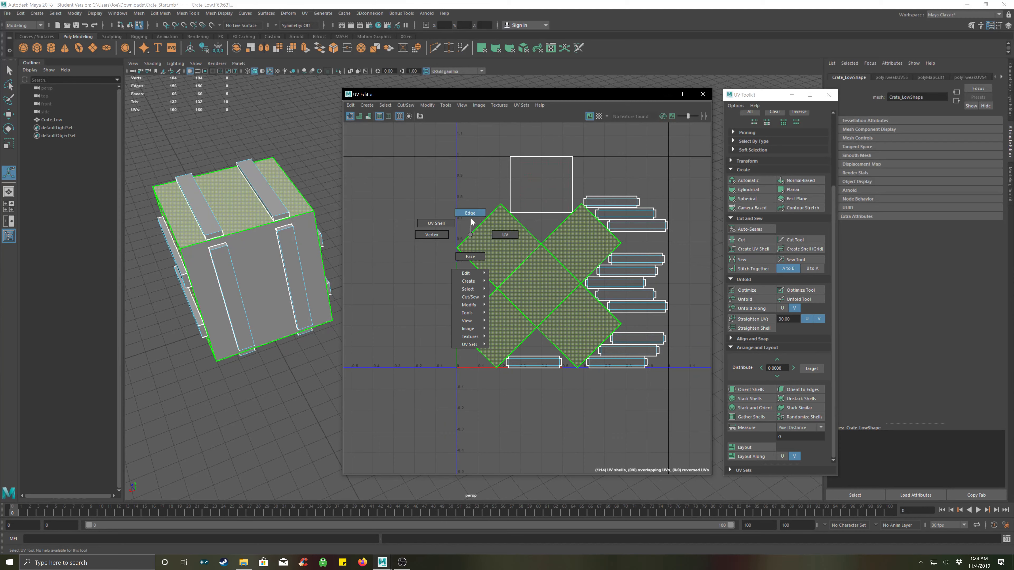
pyautogui.click(471, 222)
pyautogui.moveTo(437, 286); pyautogui.dragTo(470, 296, button='right')
pyautogui.click(544, 273)
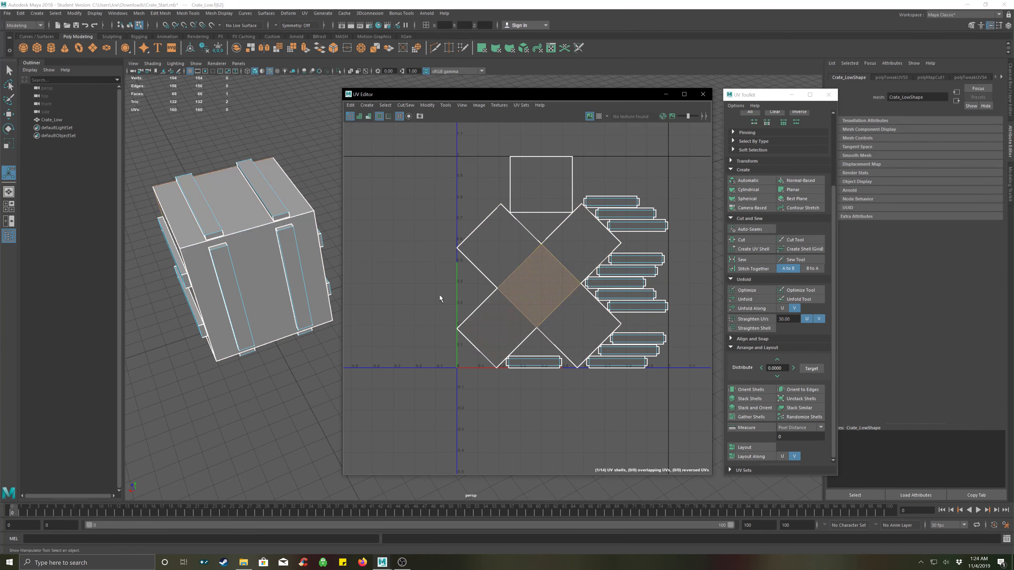
pyautogui.keyDown('alt'); pyautogui.moveTo(323, 286); pyautogui.dragTo(334, 269); pyautogui.keyUp('alt')
pyautogui.keyDown('alt'); pyautogui.moveTo(219, 375); pyautogui.dragTo(176, 278); pyautogui.keyUp('alt')
pyautogui.scroll(5, 203, 286)
pyautogui.scroll(-6, 203, 286)
pyautogui.scroll(-2, 203, 286)
pyautogui.scroll(-3, 180, 278)
pyautogui.keyDown('alt'); pyautogui.moveTo(242, 288); pyautogui.dragTo(195, 310, button='middle'); pyautogui.keyUp('alt')
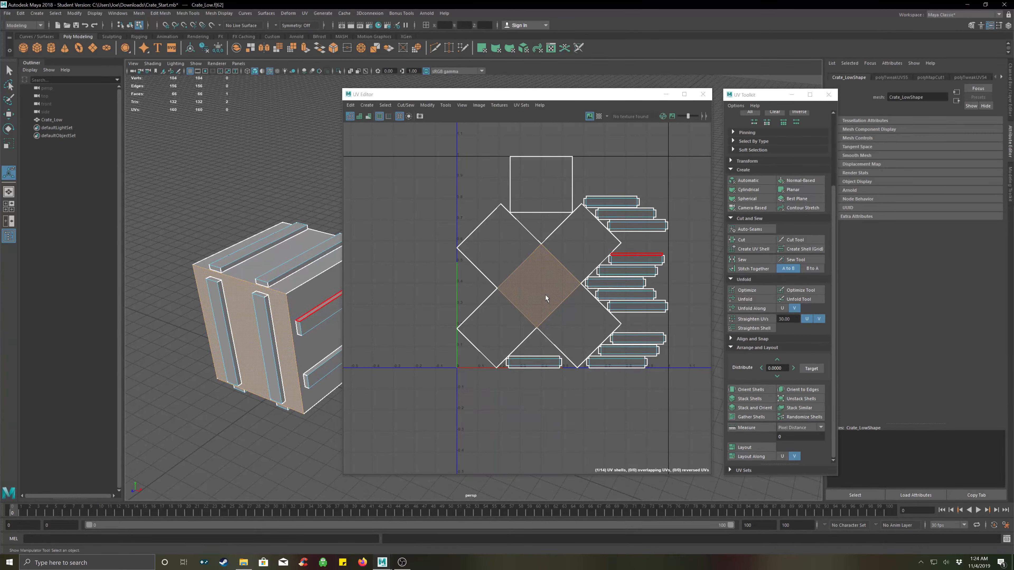
pyautogui.click(505, 259)
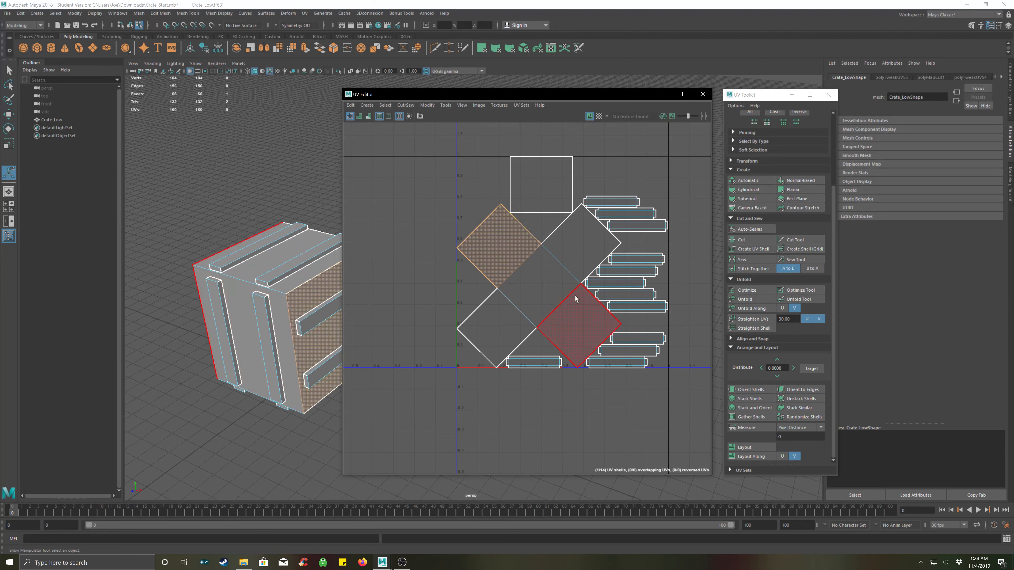
pyautogui.click(575, 263)
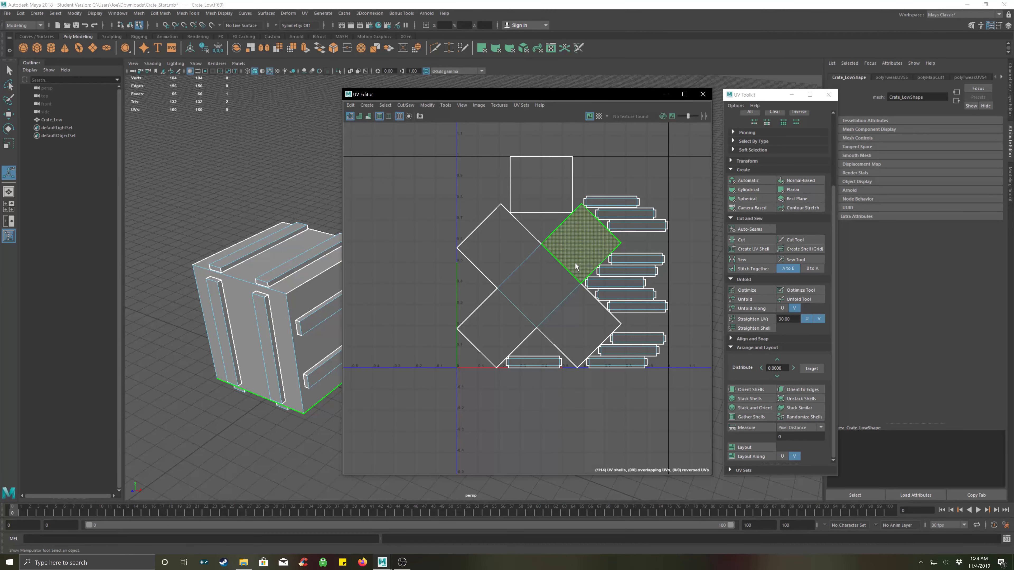
pyautogui.click(502, 322)
# Stitch the separate square shell onto the outer edge of the X-shaped shell's lower-left arm, using A to B
pyautogui.moveTo(457, 373); pyautogui.dragTo(468, 355, button='right')
pyautogui.click(468, 355)
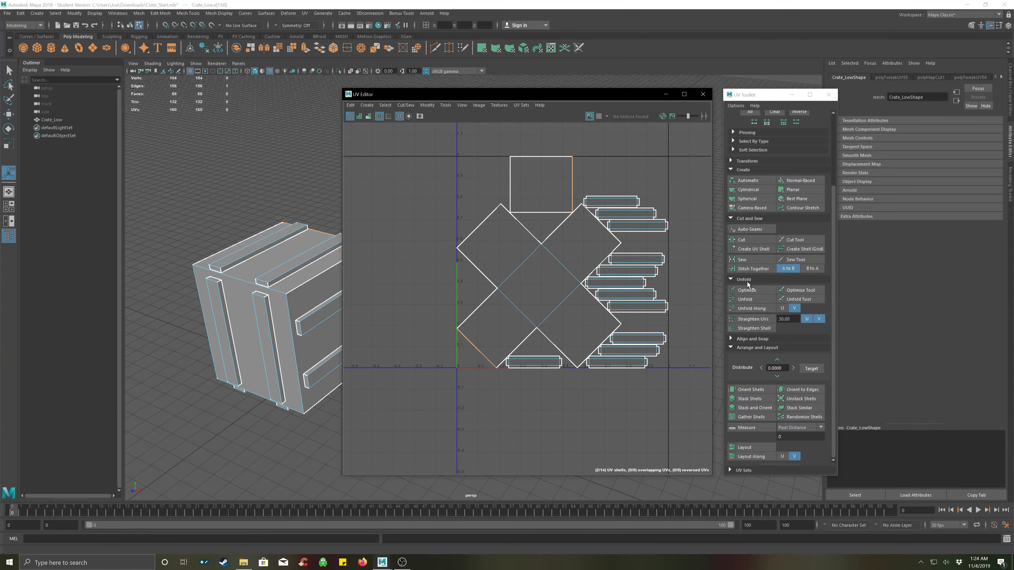
pyautogui.click(753, 268)
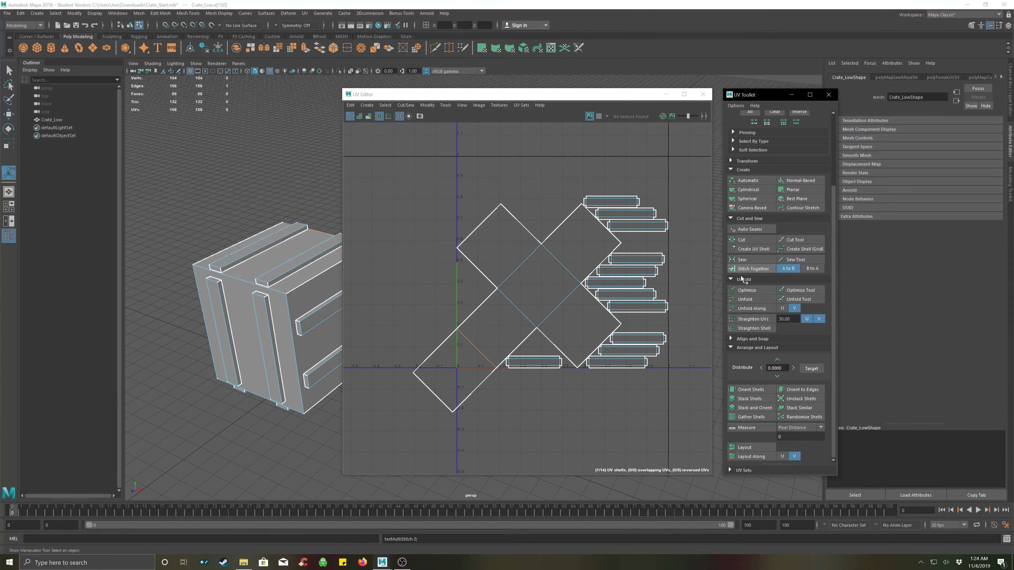
# Run Layout on the rejoined cross-shaped shell alone and deselect it
pyautogui.click(563, 407)
pyautogui.moveTo(539, 281); pyautogui.dragTo(557, 280, button='right')
pyautogui.click(557, 280)
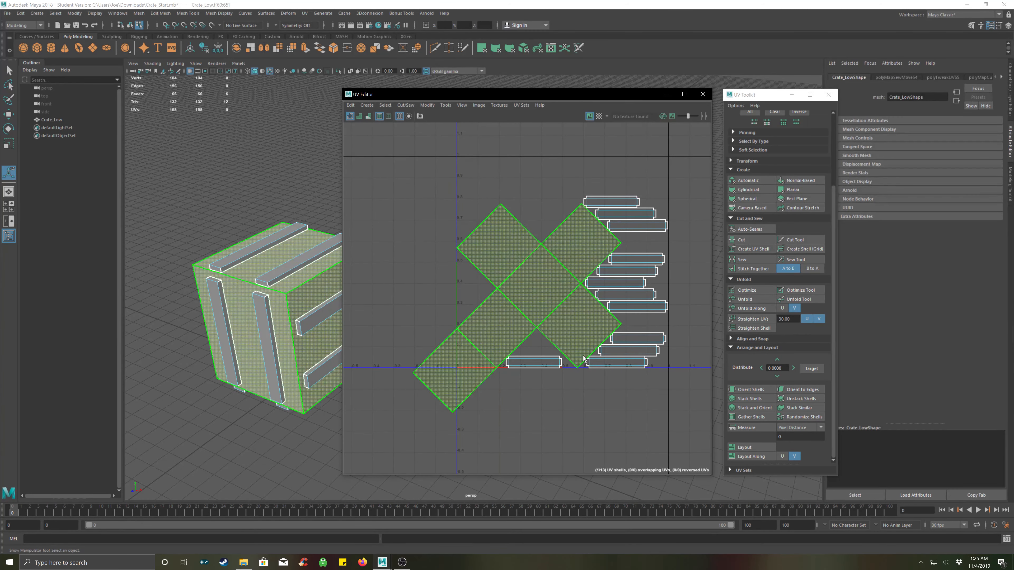
pyautogui.click(751, 446)
pyautogui.click(595, 418)
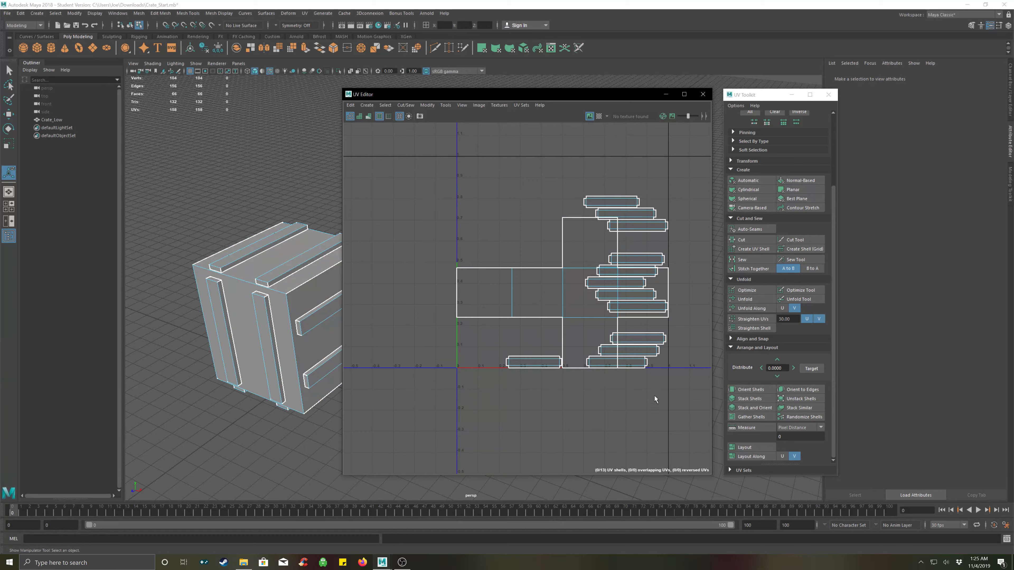
# Select all the UV shells, run Layout on them together, and deselect them
pyautogui.keyDown('alt'); pyautogui.moveTo(654, 395); pyautogui.dragTo(612, 396, button='middle'); pyautogui.keyUp('alt')
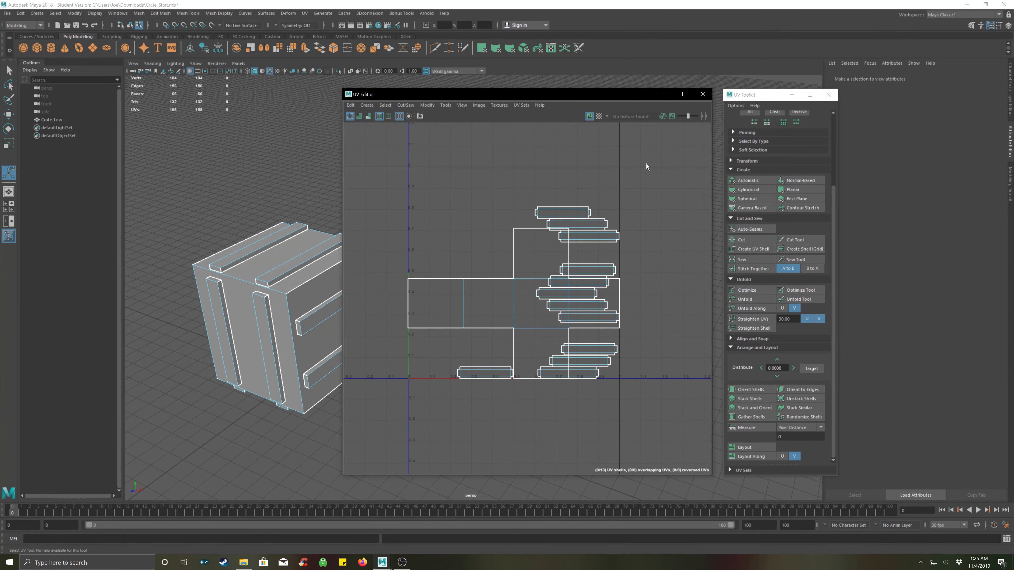
pyautogui.moveTo(646, 164); pyautogui.dragTo(385, 422)
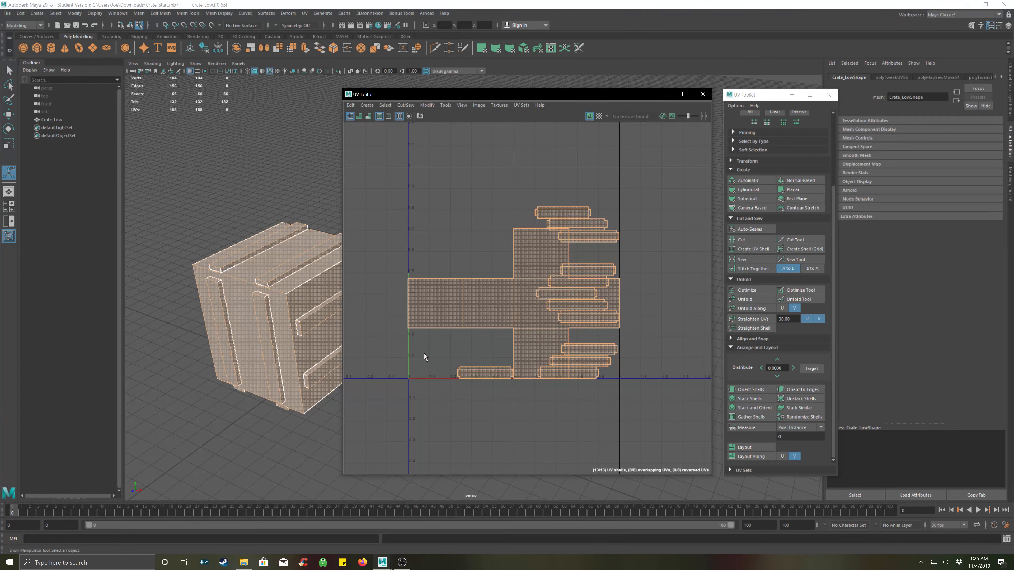
pyautogui.click(748, 449)
pyautogui.click(650, 372)
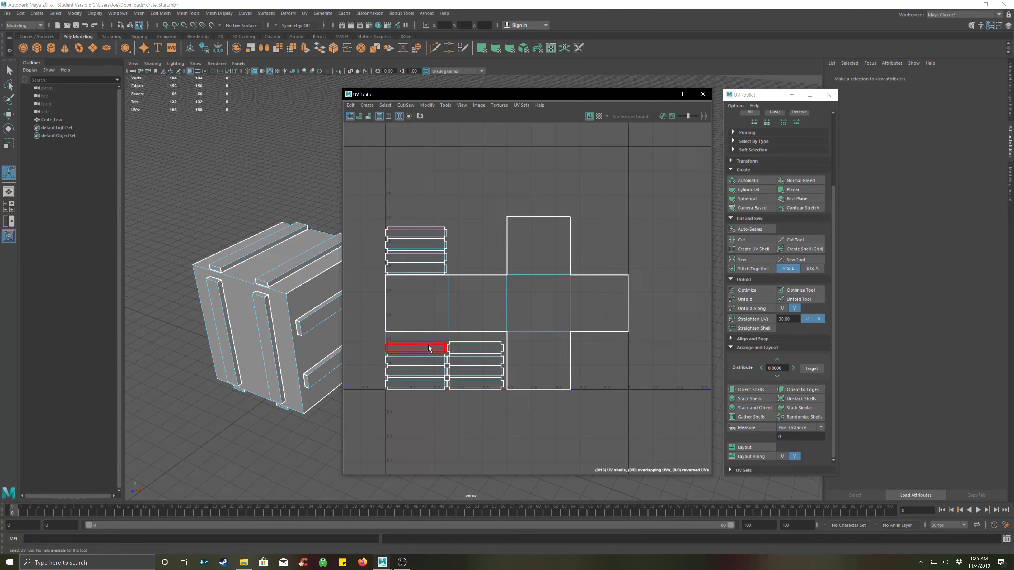
# Select both planks on one side of the crate and move their two shells into the UV tile's upper-left corner
pyautogui.click(415, 347)
pyautogui.moveTo(256, 300)
pyautogui.keyDown('alt'); pyautogui.mouseDown()
pyautogui.moveTo(272, 298)
pyautogui.moveTo(284, 325)
pyautogui.moveTo(264, 315)
pyautogui.moveTo(273, 294)
pyautogui.moveTo(246, 296)
pyautogui.moveTo(256, 282)
pyautogui.moveTo(292, 303)
pyautogui.moveTo(280, 311)
pyautogui.moveTo(255, 287)
pyautogui.mouseUp(); pyautogui.keyUp('alt')
pyautogui.click(414, 361)
pyautogui.click(419, 429)
pyautogui.click(244, 267)
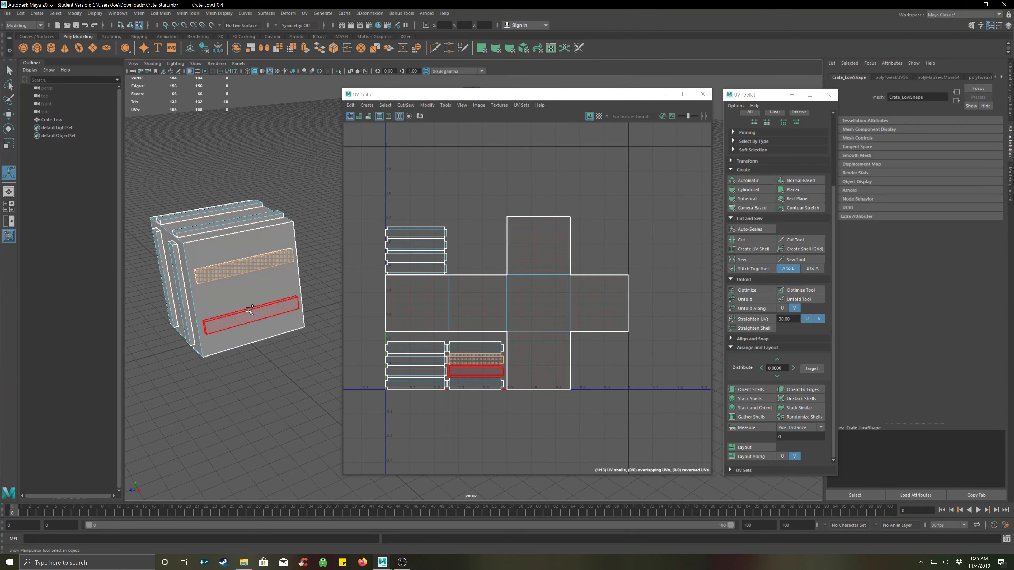
pyautogui.keyDown('shift'); pyautogui.click(251, 320); pyautogui.keyUp('shift')
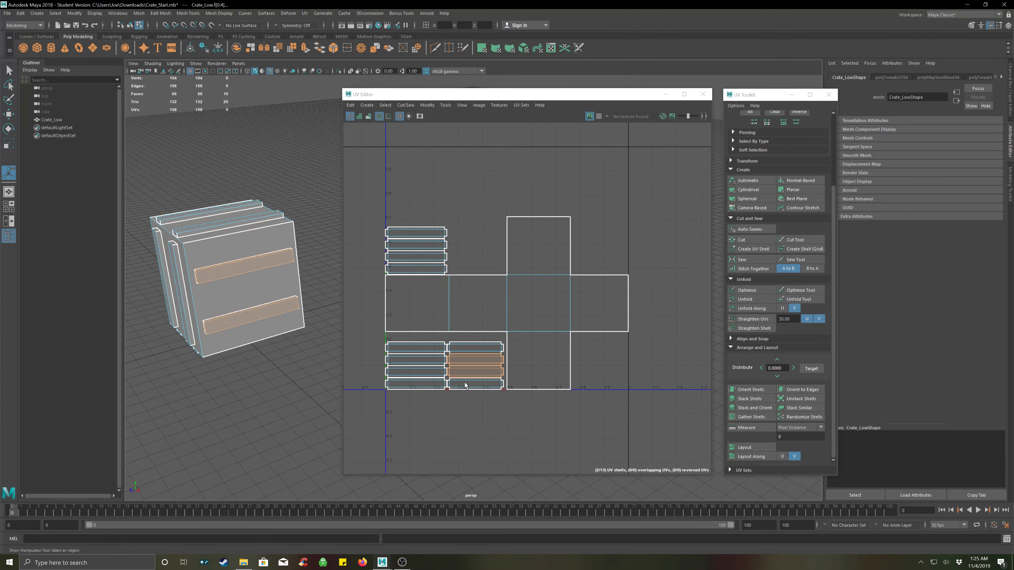
pyautogui.press('w')
pyautogui.moveTo(469, 370); pyautogui.dragTo(409, 163)
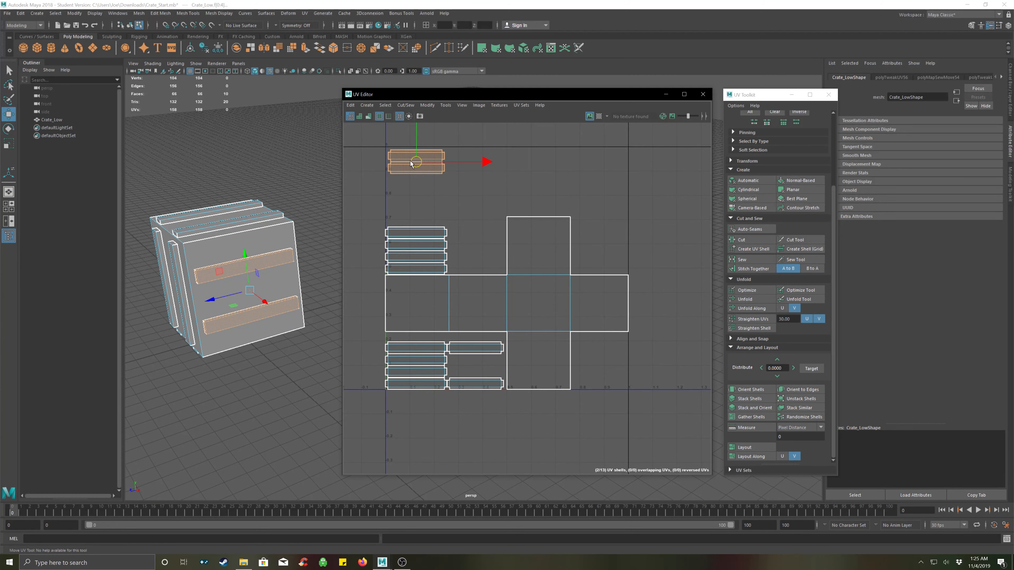
pyautogui.click(261, 385)
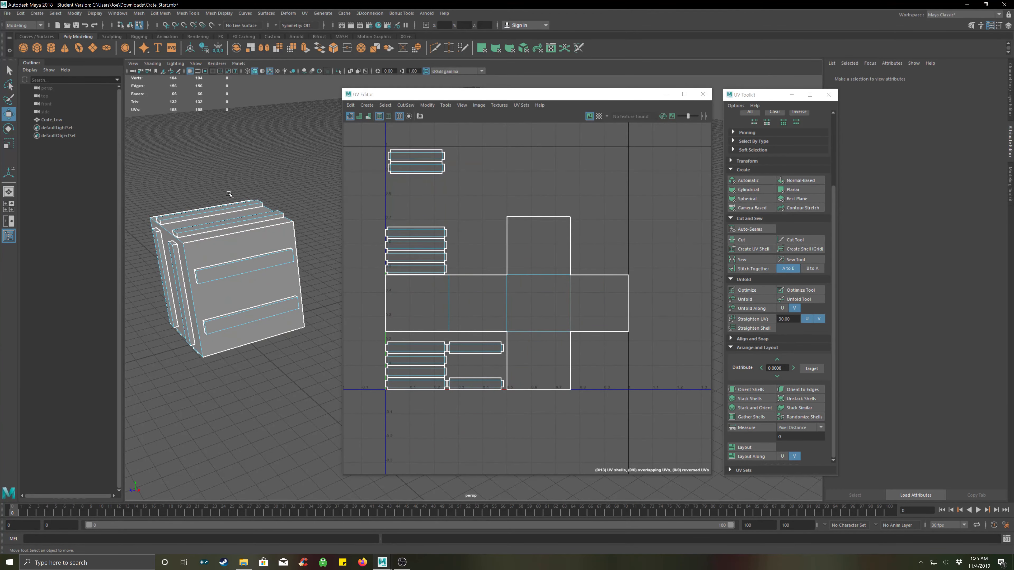
# Select both planks on the crate's top face, move their shells beside the first pair, and close the gap between them
pyautogui.click(233, 222)
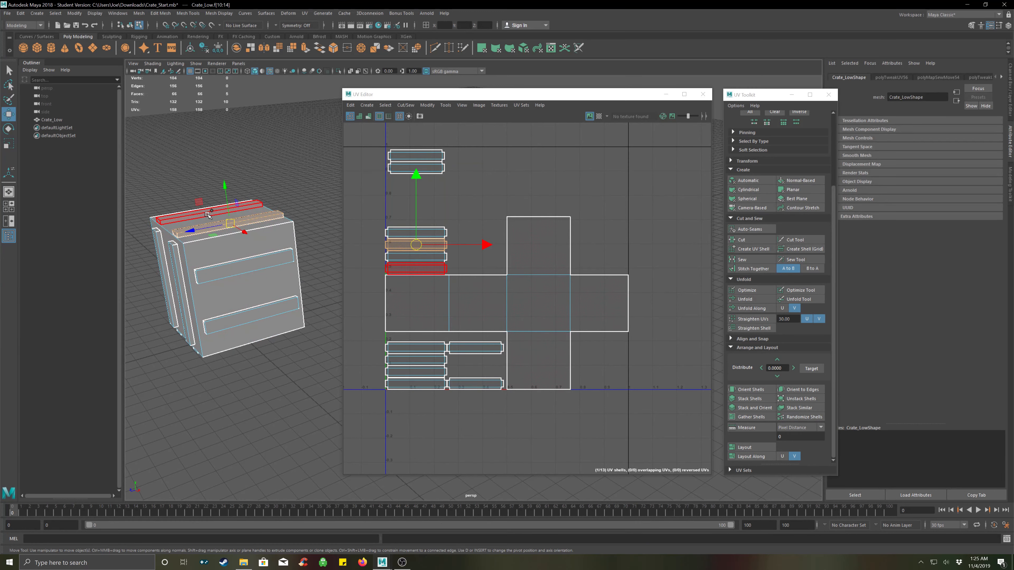
pyautogui.keyDown('shift'); pyautogui.click(236, 207); pyautogui.keyUp('shift')
pyautogui.moveTo(416, 259); pyautogui.dragTo(482, 170)
pyautogui.click(464, 205)
pyautogui.click(474, 181)
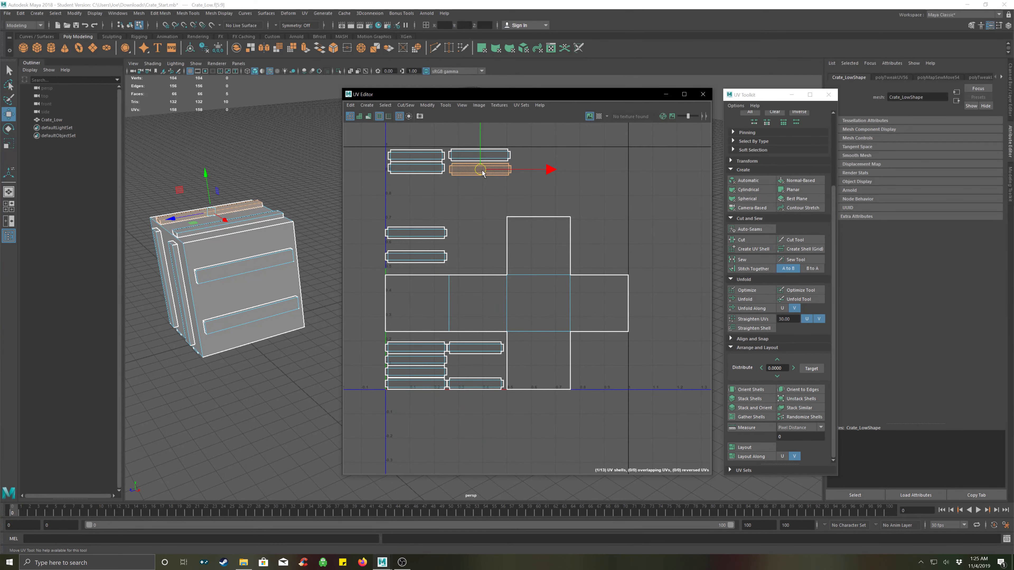
pyautogui.click(475, 203)
# Move the shells of the two vertical planks on the crate's front below the first pair and bring them close together
pyautogui.keyDown('alt'); pyautogui.moveTo(288, 316); pyautogui.dragTo(301, 293); pyautogui.keyUp('alt')
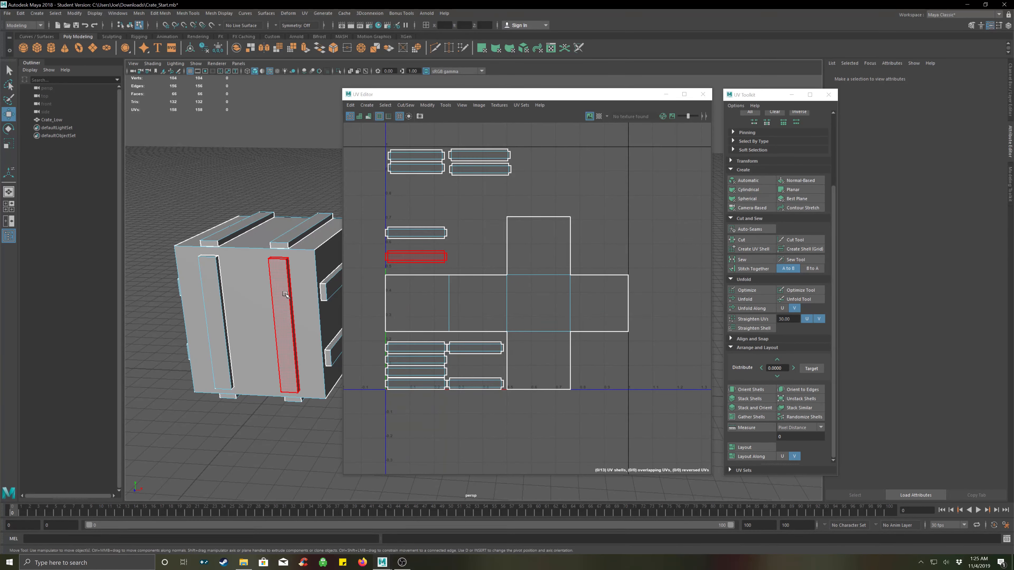
pyautogui.click(300, 292)
pyautogui.moveTo(415, 245); pyautogui.dragTo(417, 197)
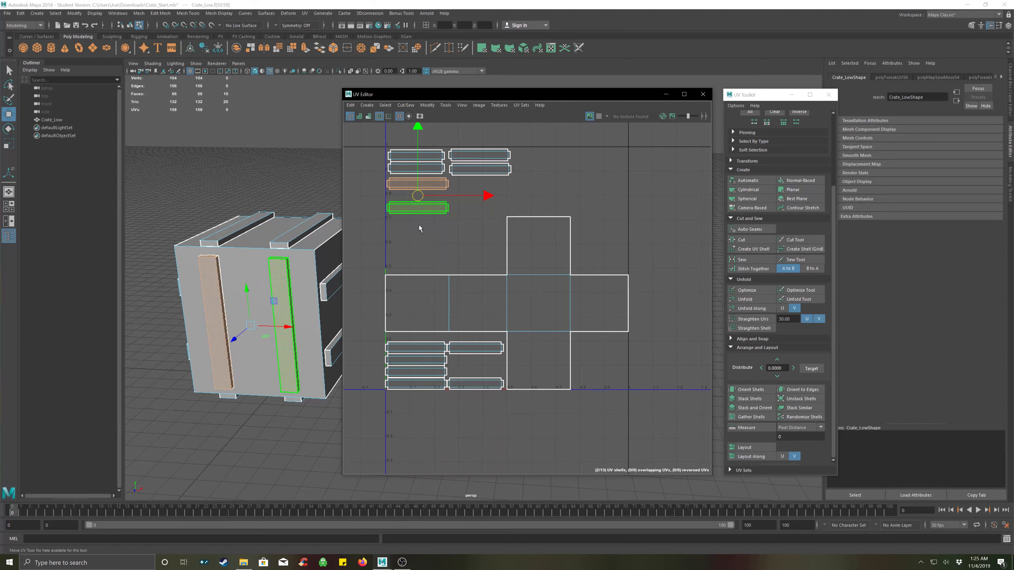
pyautogui.click(416, 208)
pyautogui.moveTo(418, 194)
pyautogui.mouseDown()
pyautogui.moveTo(417, 184)
pyautogui.moveTo(424, 208)
pyautogui.moveTo(420, 200)
pyautogui.mouseUp()
pyautogui.click(423, 228)
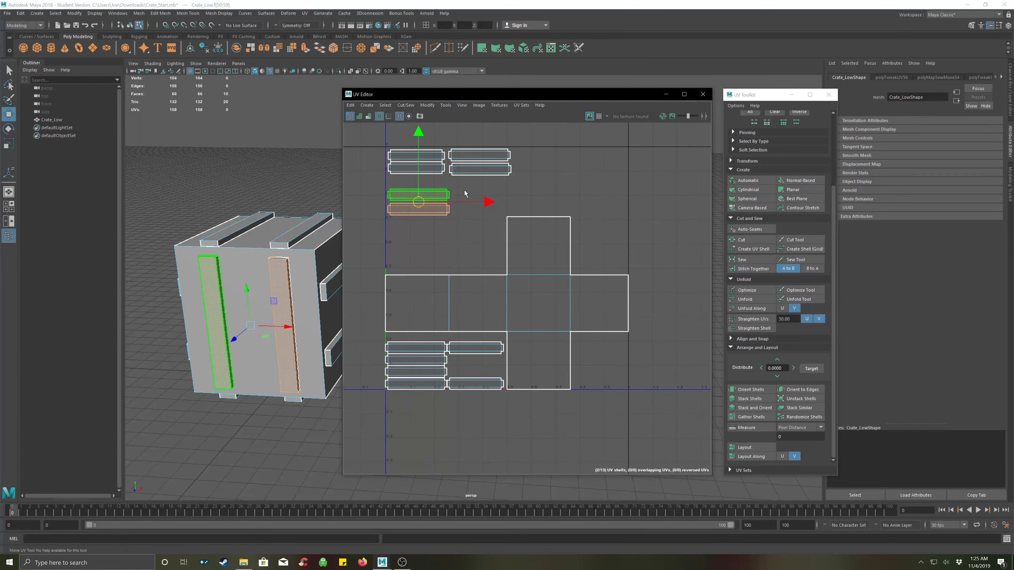
# Shift the top-face plank pair slightly away from the first pair to even out their spacing
pyautogui.click(470, 190)
pyautogui.moveTo(482, 178); pyautogui.dragTo(483, 169)
pyautogui.click(486, 198)
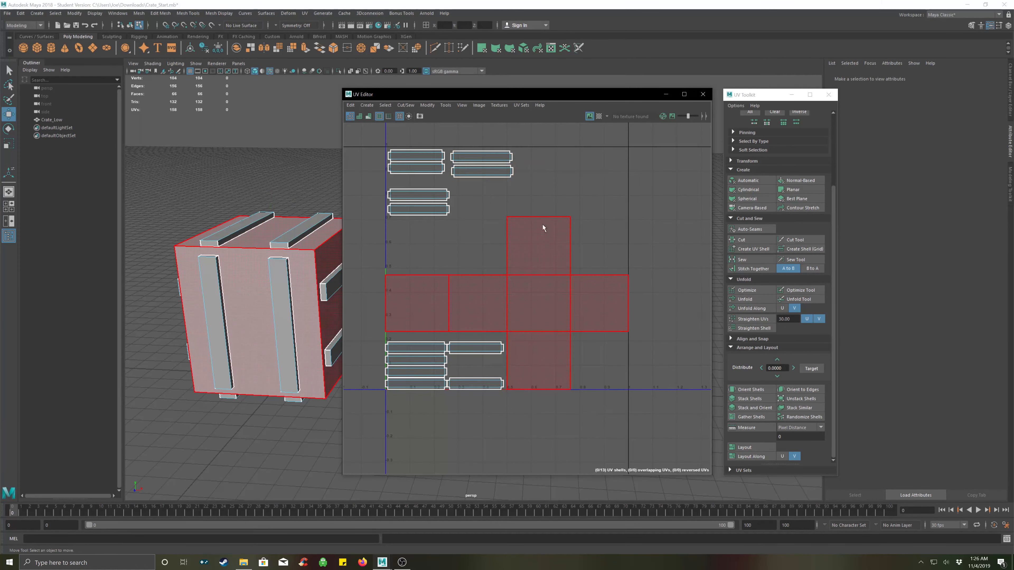
# Select both planks on the crate's underside and move their shells beside the front planks' pair in the second row
pyautogui.moveTo(274, 314)
pyautogui.keyDown('alt'); pyautogui.mouseDown()
pyautogui.moveTo(270, 322)
pyautogui.moveTo(275, 290)
pyautogui.moveTo(273, 330)
pyautogui.mouseUp(); pyautogui.keyUp('alt')
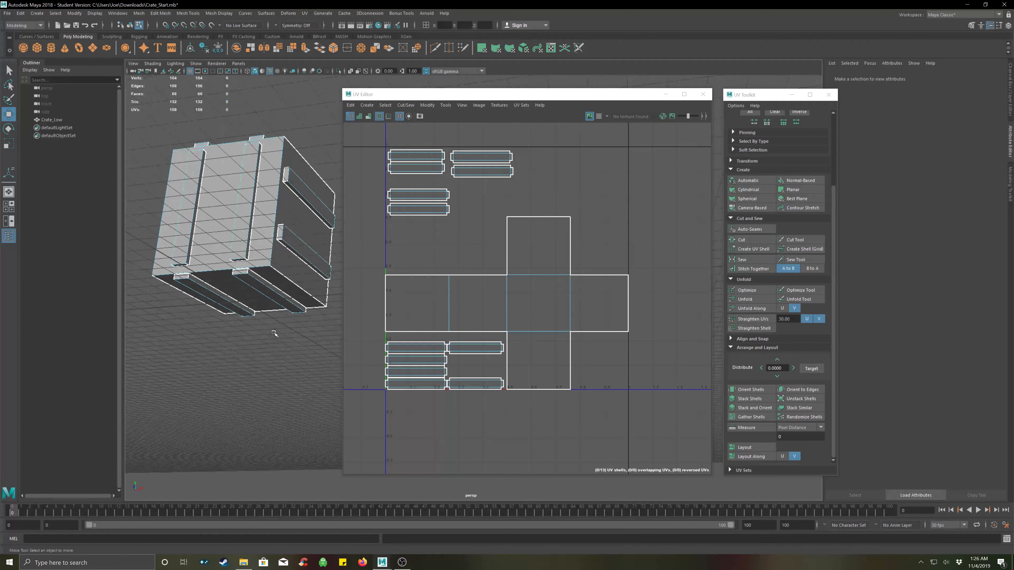
pyautogui.click(246, 301)
pyautogui.keyDown('shift'); pyautogui.click(225, 304); pyautogui.keyUp('shift')
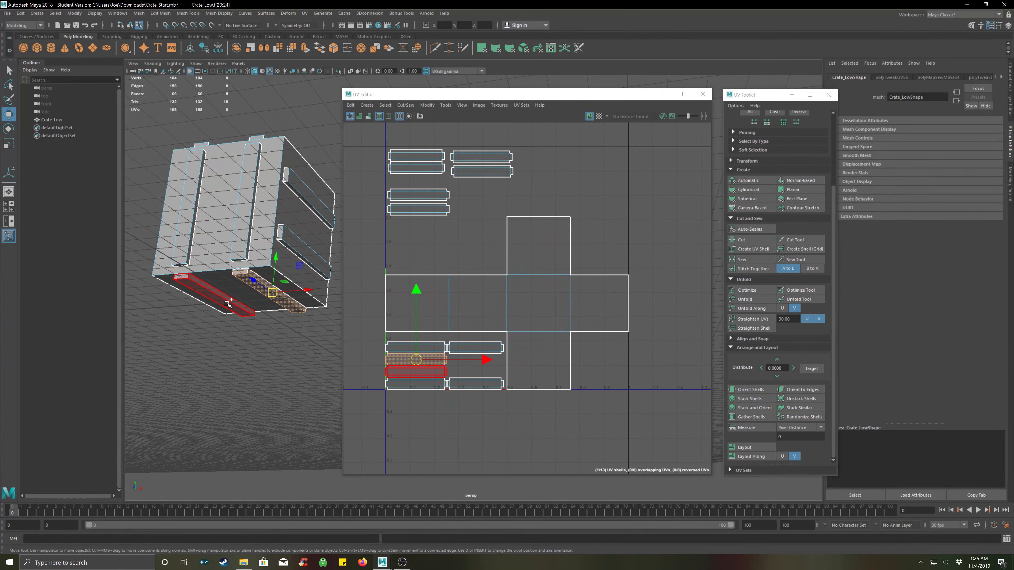
pyautogui.moveTo(414, 366); pyautogui.dragTo(488, 198)
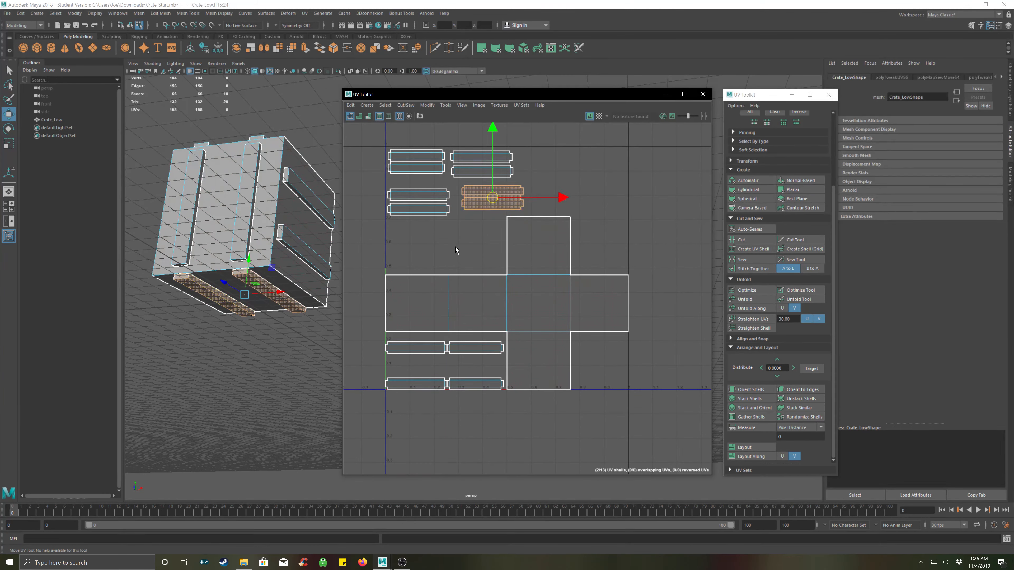
pyautogui.click(362, 346)
# Select both vertical planks on the next crate side and move their shells to the upper-right part of the UV tile
pyautogui.keyDown('alt'); pyautogui.moveTo(279, 332); pyautogui.dragTo(271, 356); pyautogui.keyUp('alt')
pyautogui.click(412, 353)
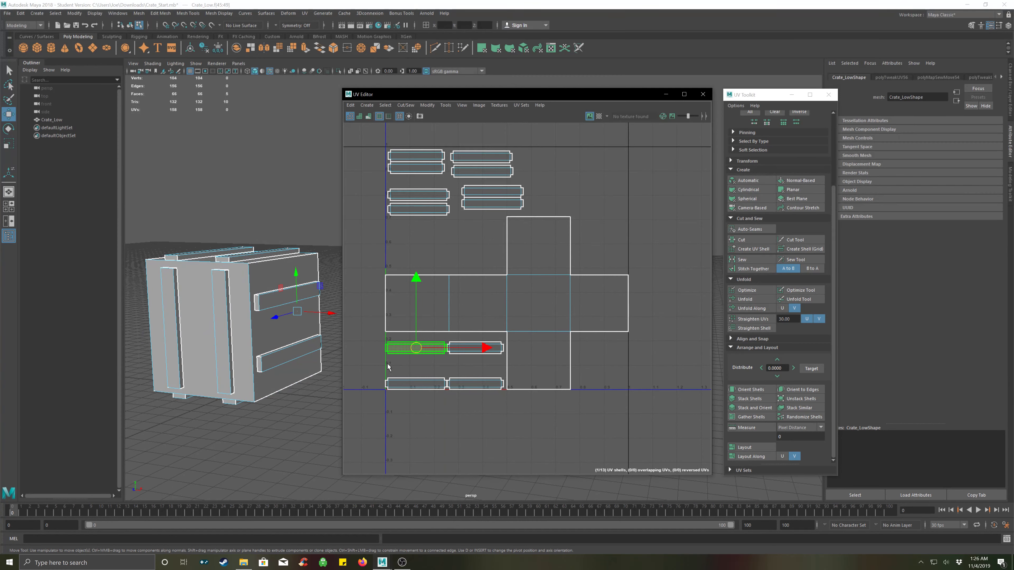
pyautogui.press('f')
pyautogui.keyDown('alt'); pyautogui.moveTo(296, 308); pyautogui.dragTo(165, 353, button='middle'); pyautogui.keyUp('alt')
pyautogui.keyDown('alt'); pyautogui.moveTo(165, 353); pyautogui.dragTo(154, 352); pyautogui.keyUp('alt')
pyautogui.keyDown('alt'); pyautogui.moveTo(153, 352); pyautogui.dragTo(100, 362, button='middle'); pyautogui.keyUp('alt')
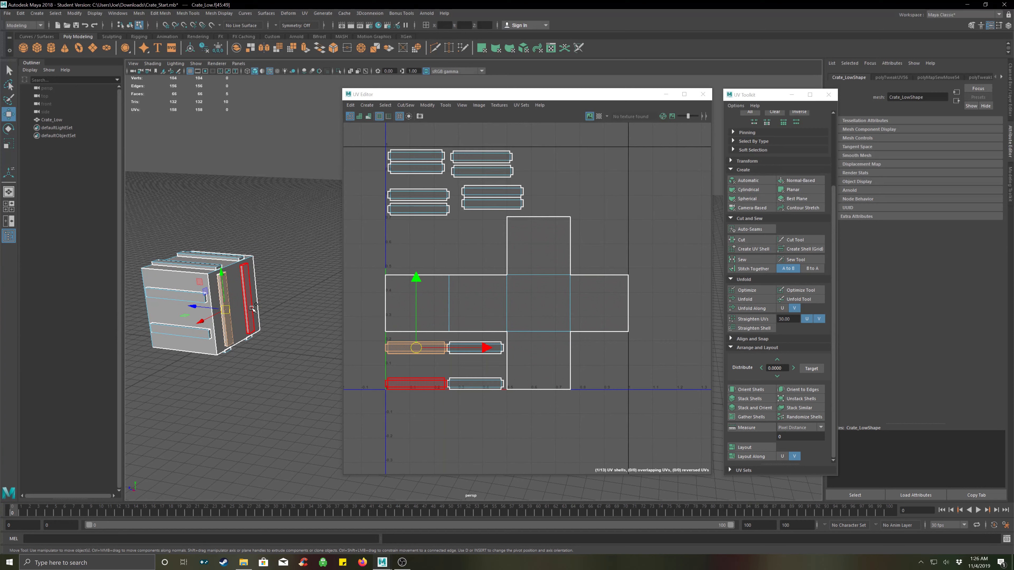
pyautogui.keyDown('shift'); pyautogui.click(252, 308); pyautogui.keyUp('shift')
pyautogui.moveTo(416, 366); pyautogui.dragTo(591, 177)
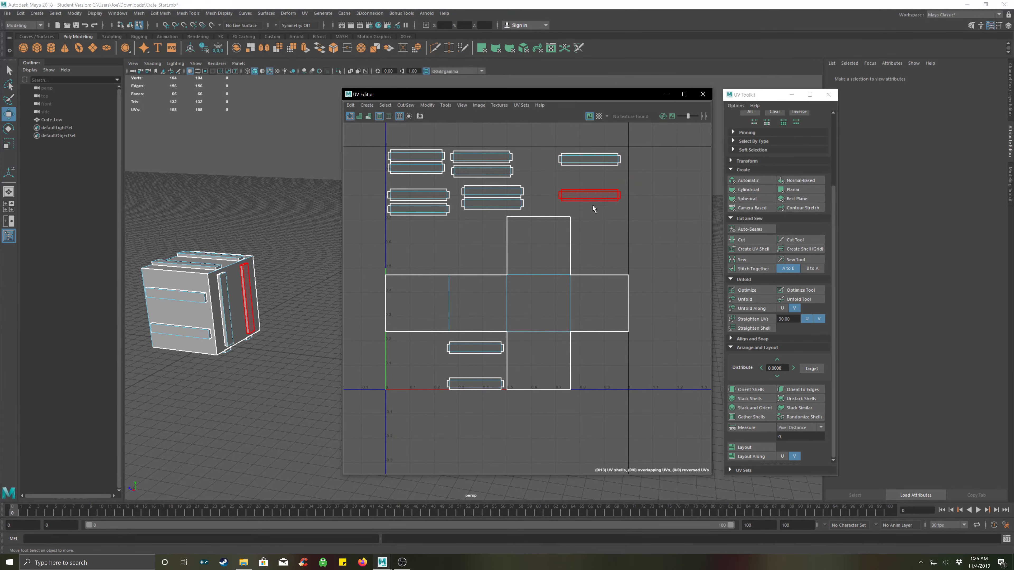
# Place the two spread-out plank shells as a tight third pair at the end of the upper row
pyautogui.click(592, 196)
pyautogui.moveTo(590, 178); pyautogui.dragTo(550, 165)
pyautogui.click(582, 194)
pyautogui.click(566, 187)
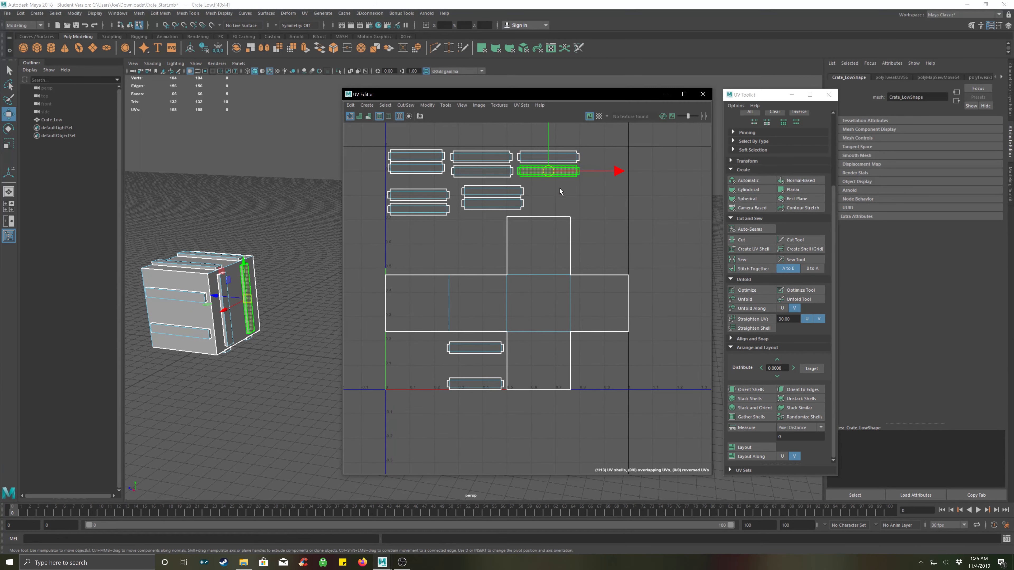
# Move the two plank pairs of the second row up beneath the first row and align them with its columns
pyautogui.moveTo(452, 185); pyautogui.dragTo(413, 192)
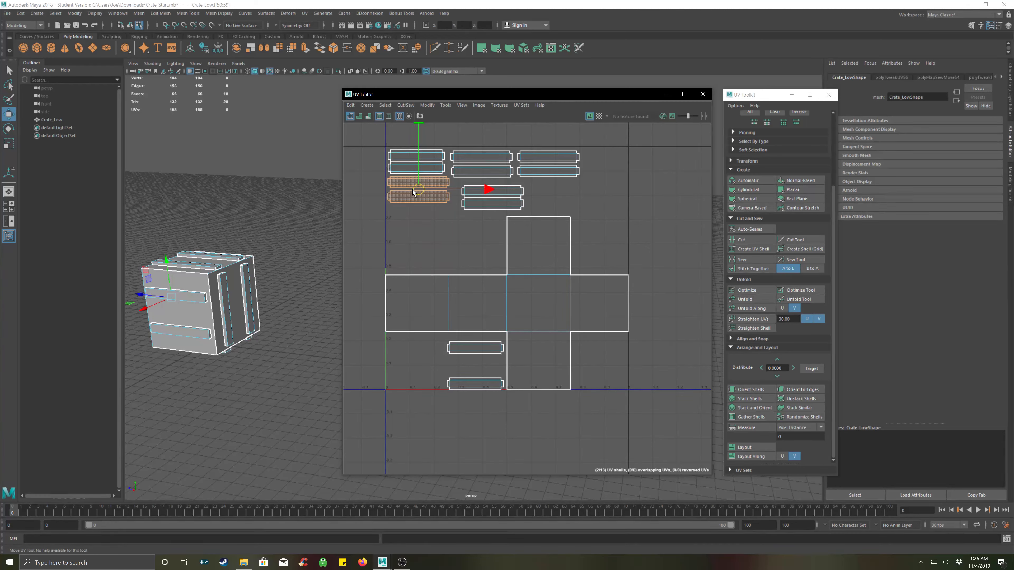
pyautogui.moveTo(412, 191); pyautogui.dragTo(412, 191)
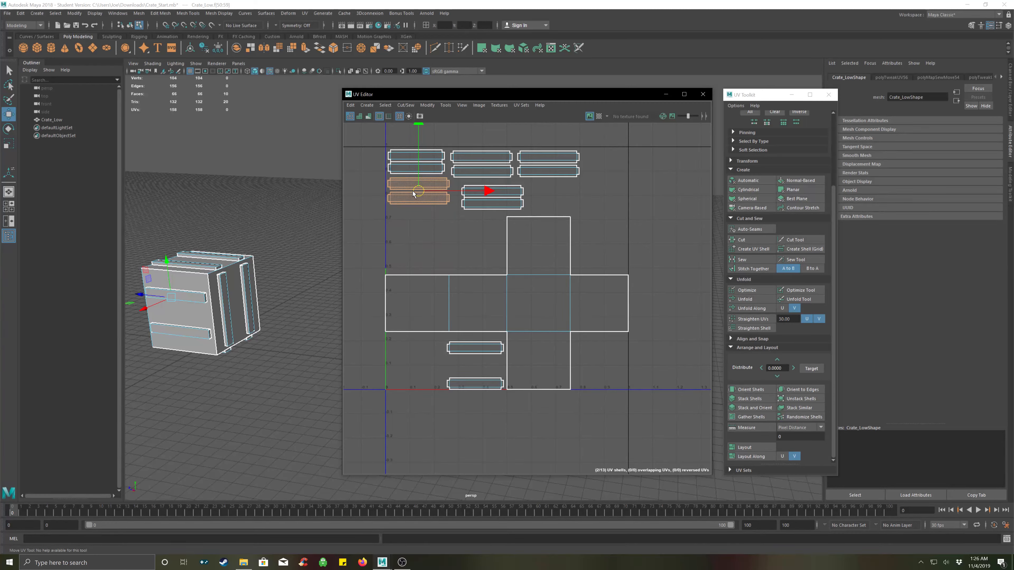
pyautogui.click(526, 191)
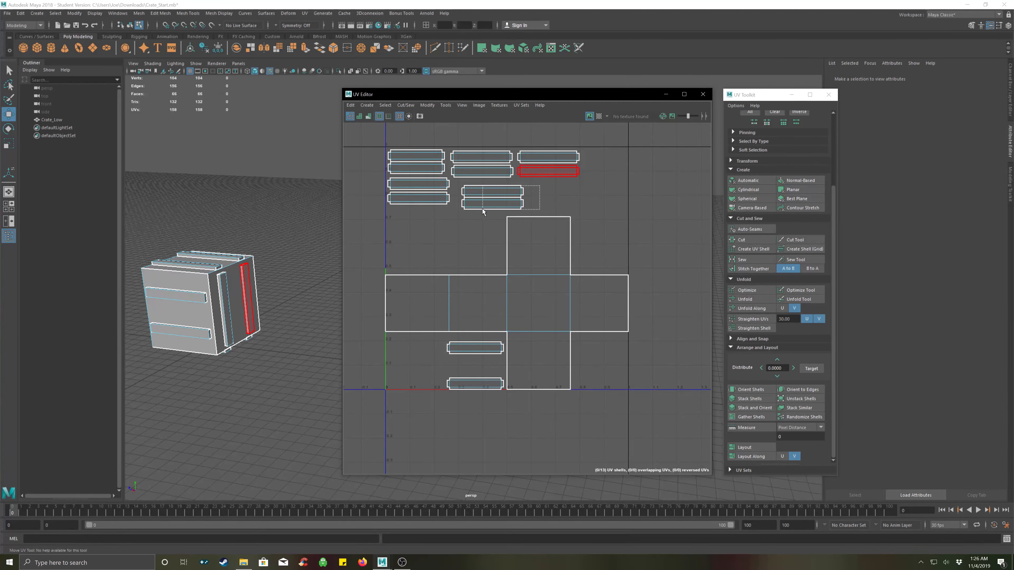
pyautogui.moveTo(482, 212); pyautogui.dragTo(486, 193)
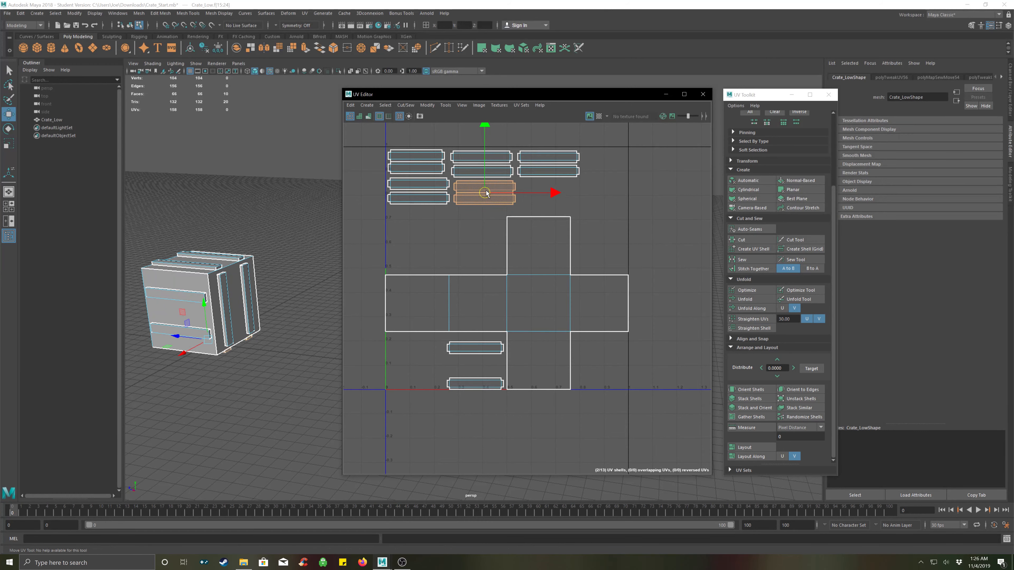
pyautogui.click(589, 199)
# Move the last two plank shells from below the cross-shaped shell to the end of the second row as a tight pair
pyautogui.click(464, 352)
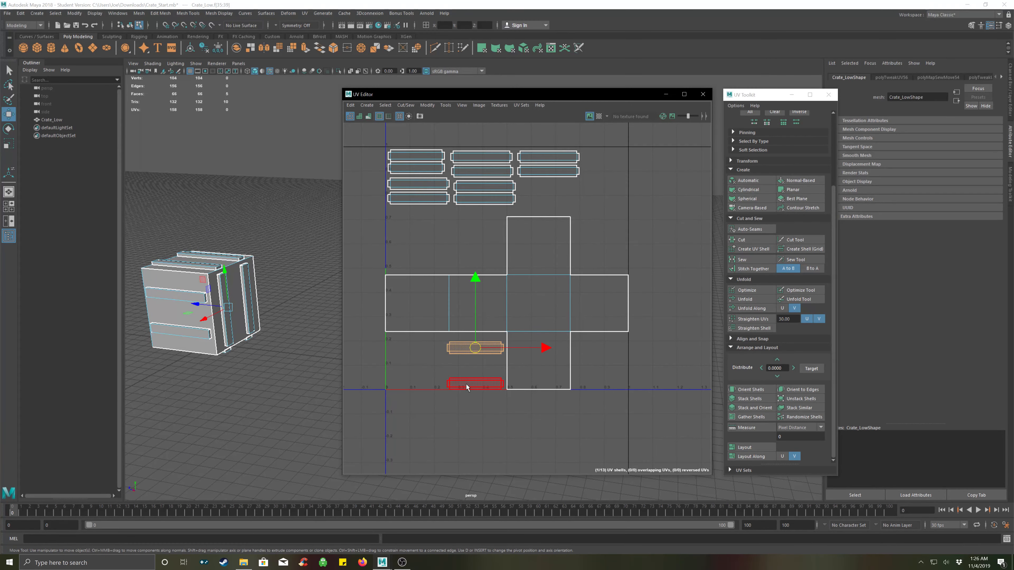
pyautogui.click(424, 367)
pyautogui.click(462, 384)
pyautogui.moveTo(477, 365); pyautogui.dragTo(552, 191)
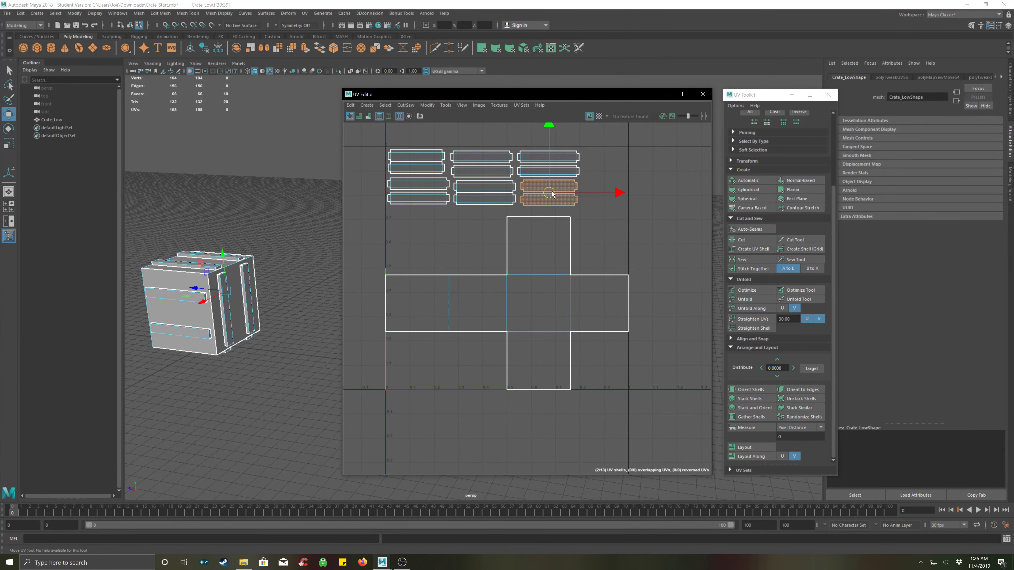
pyautogui.click(588, 214)
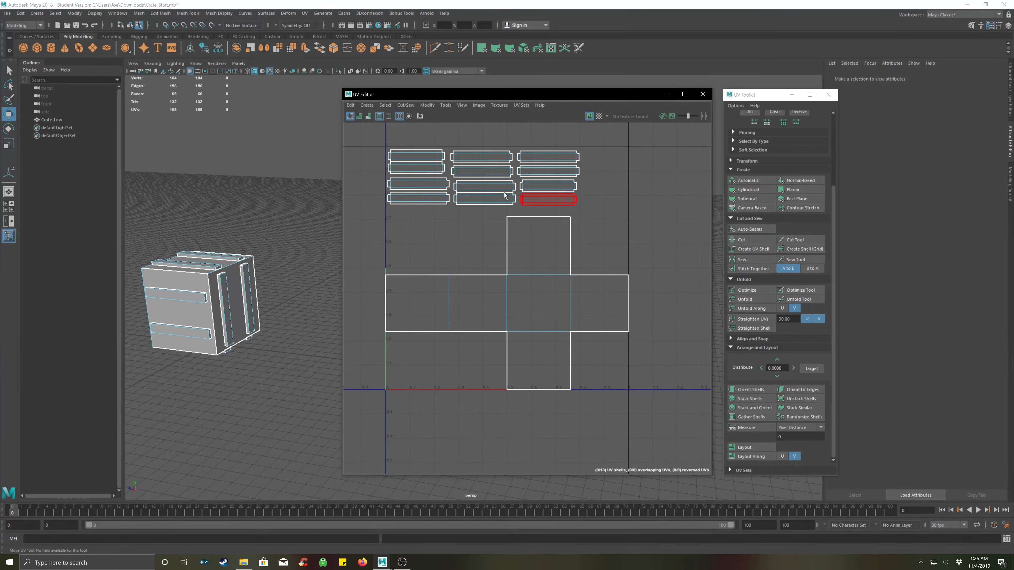
pyautogui.scroll(-2, 465, 238)
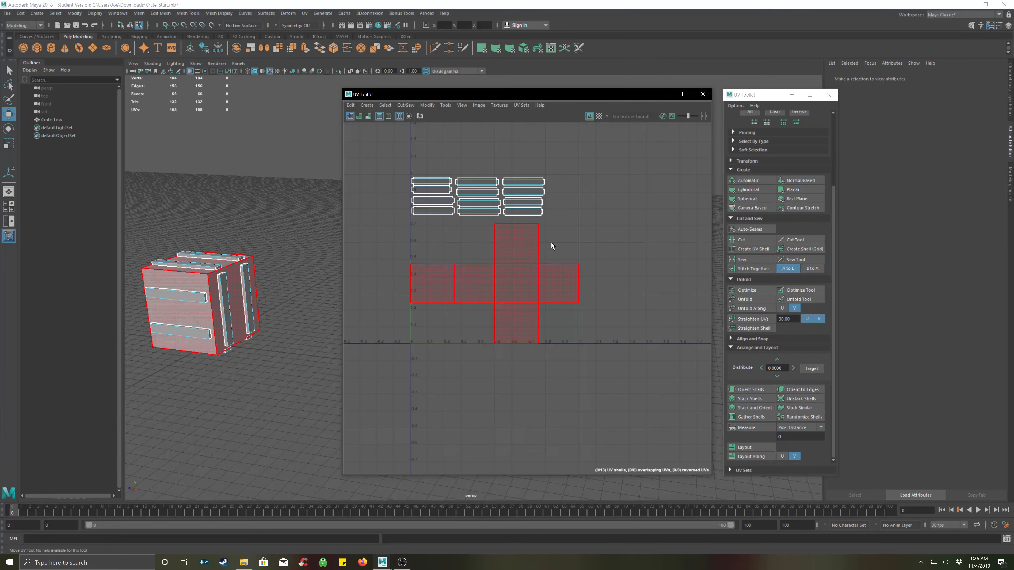